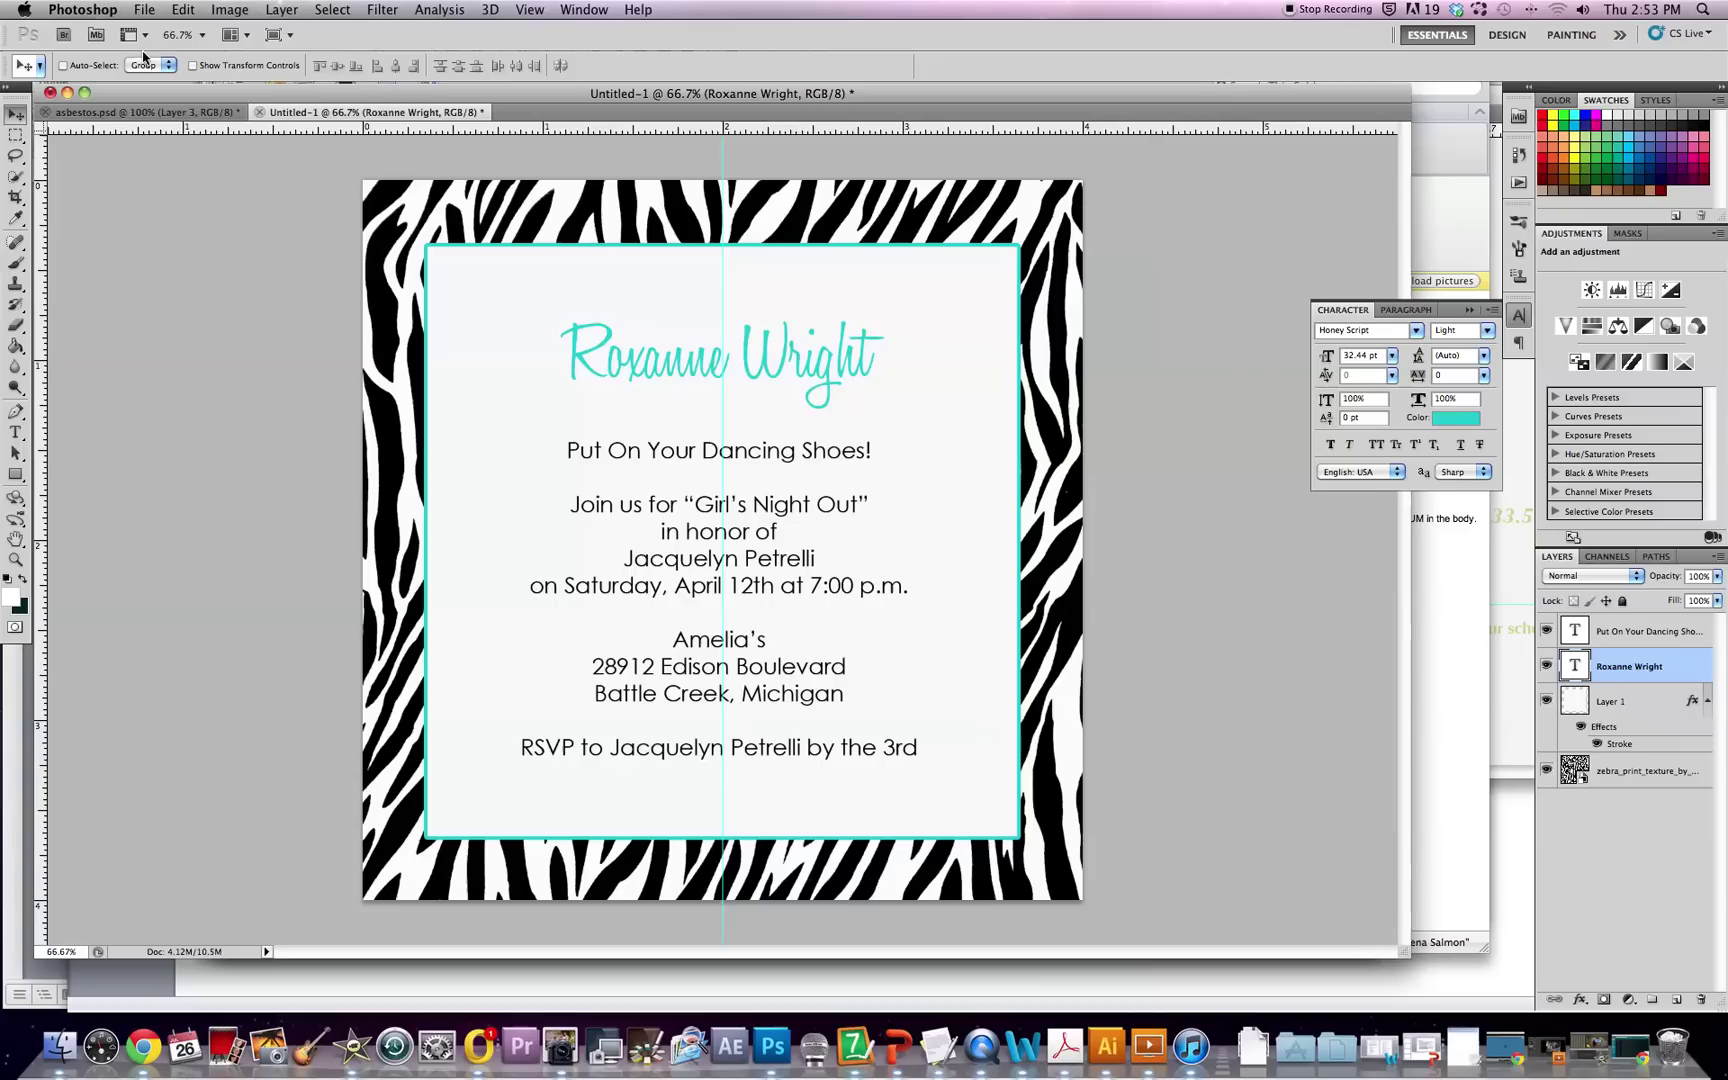
- Open the File menu to start a new document
left_click(144, 9)
- Create a new 4 × 4 inch, 300 ppi document with a transparent background
left_click(154, 33)
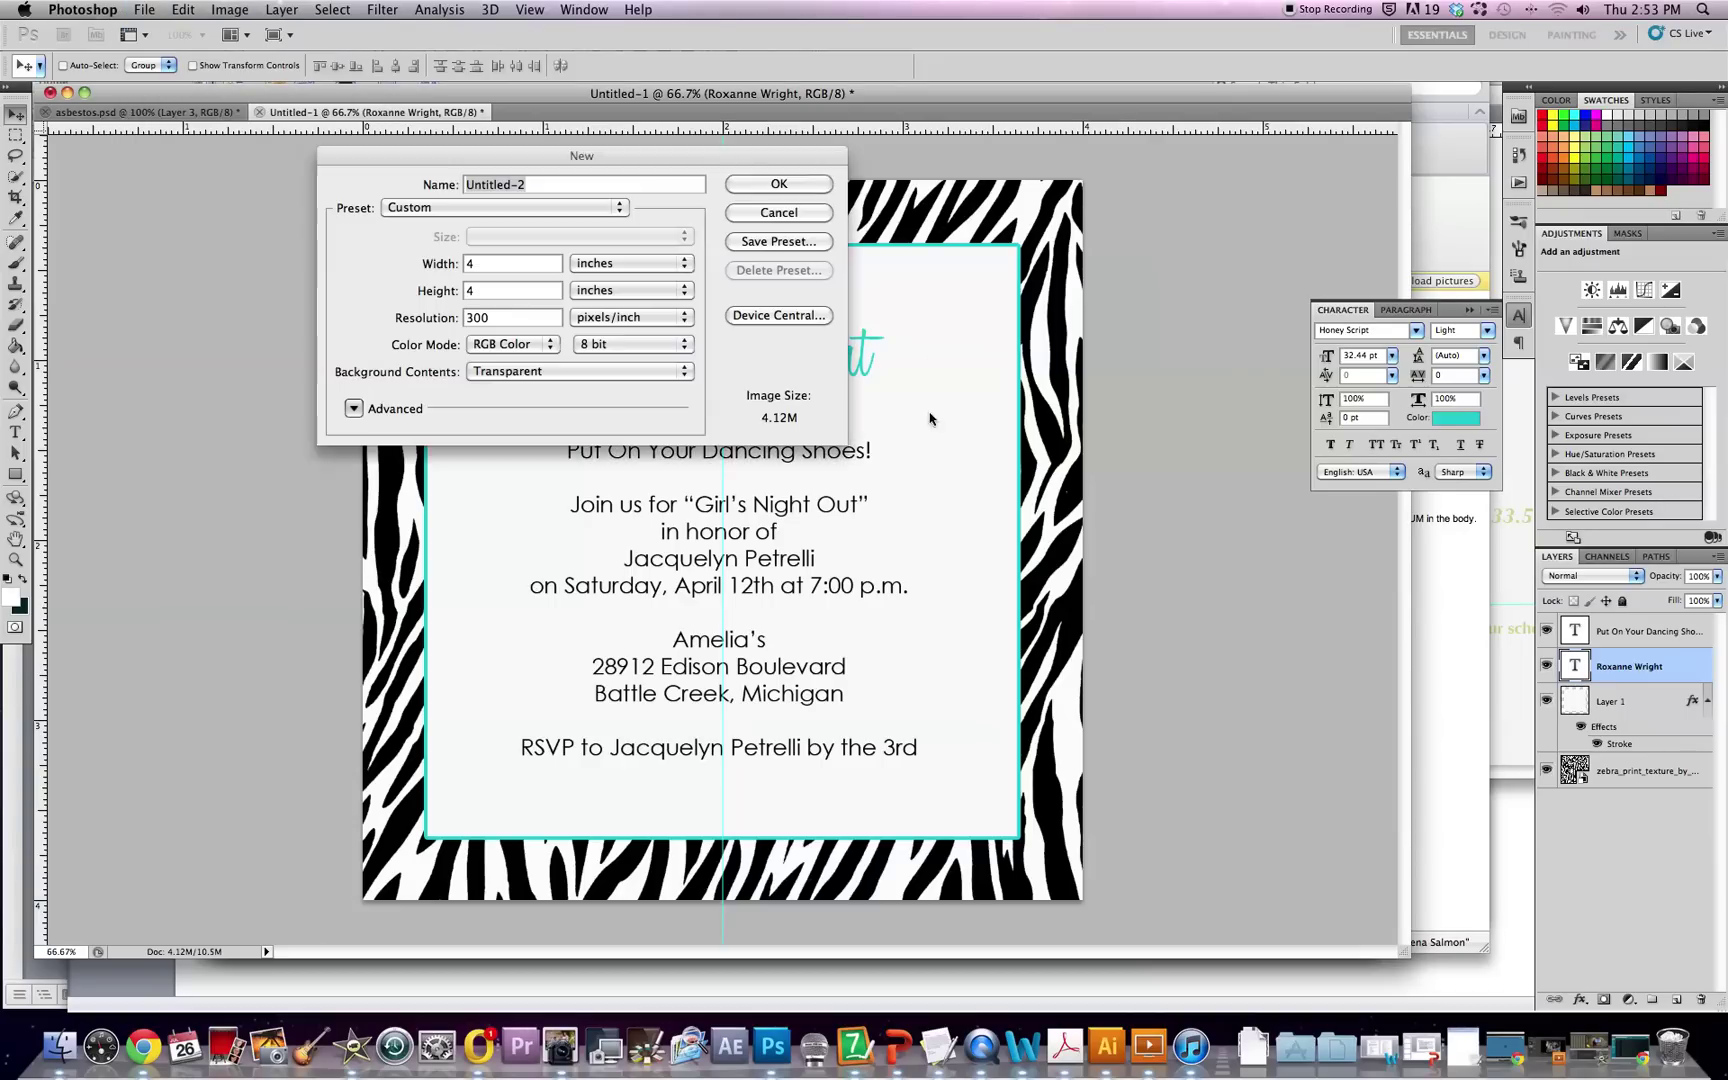
left_click(513, 270)
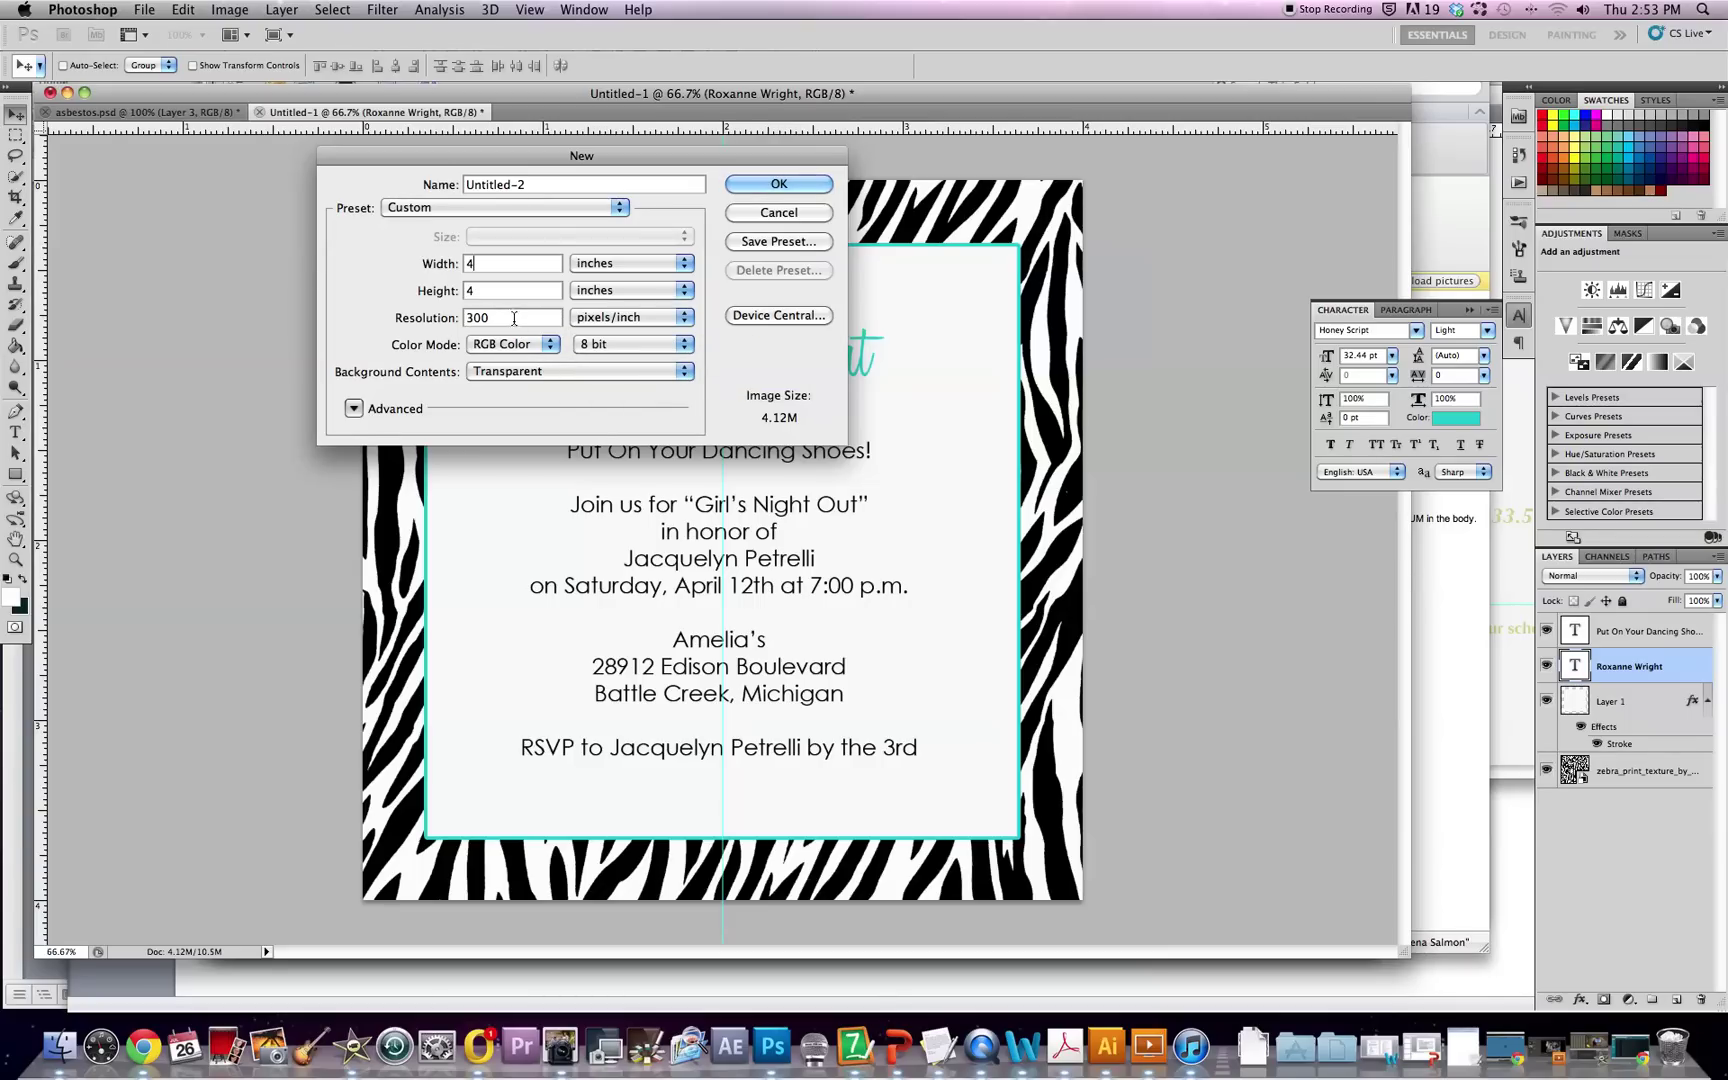
left_click(788, 184)
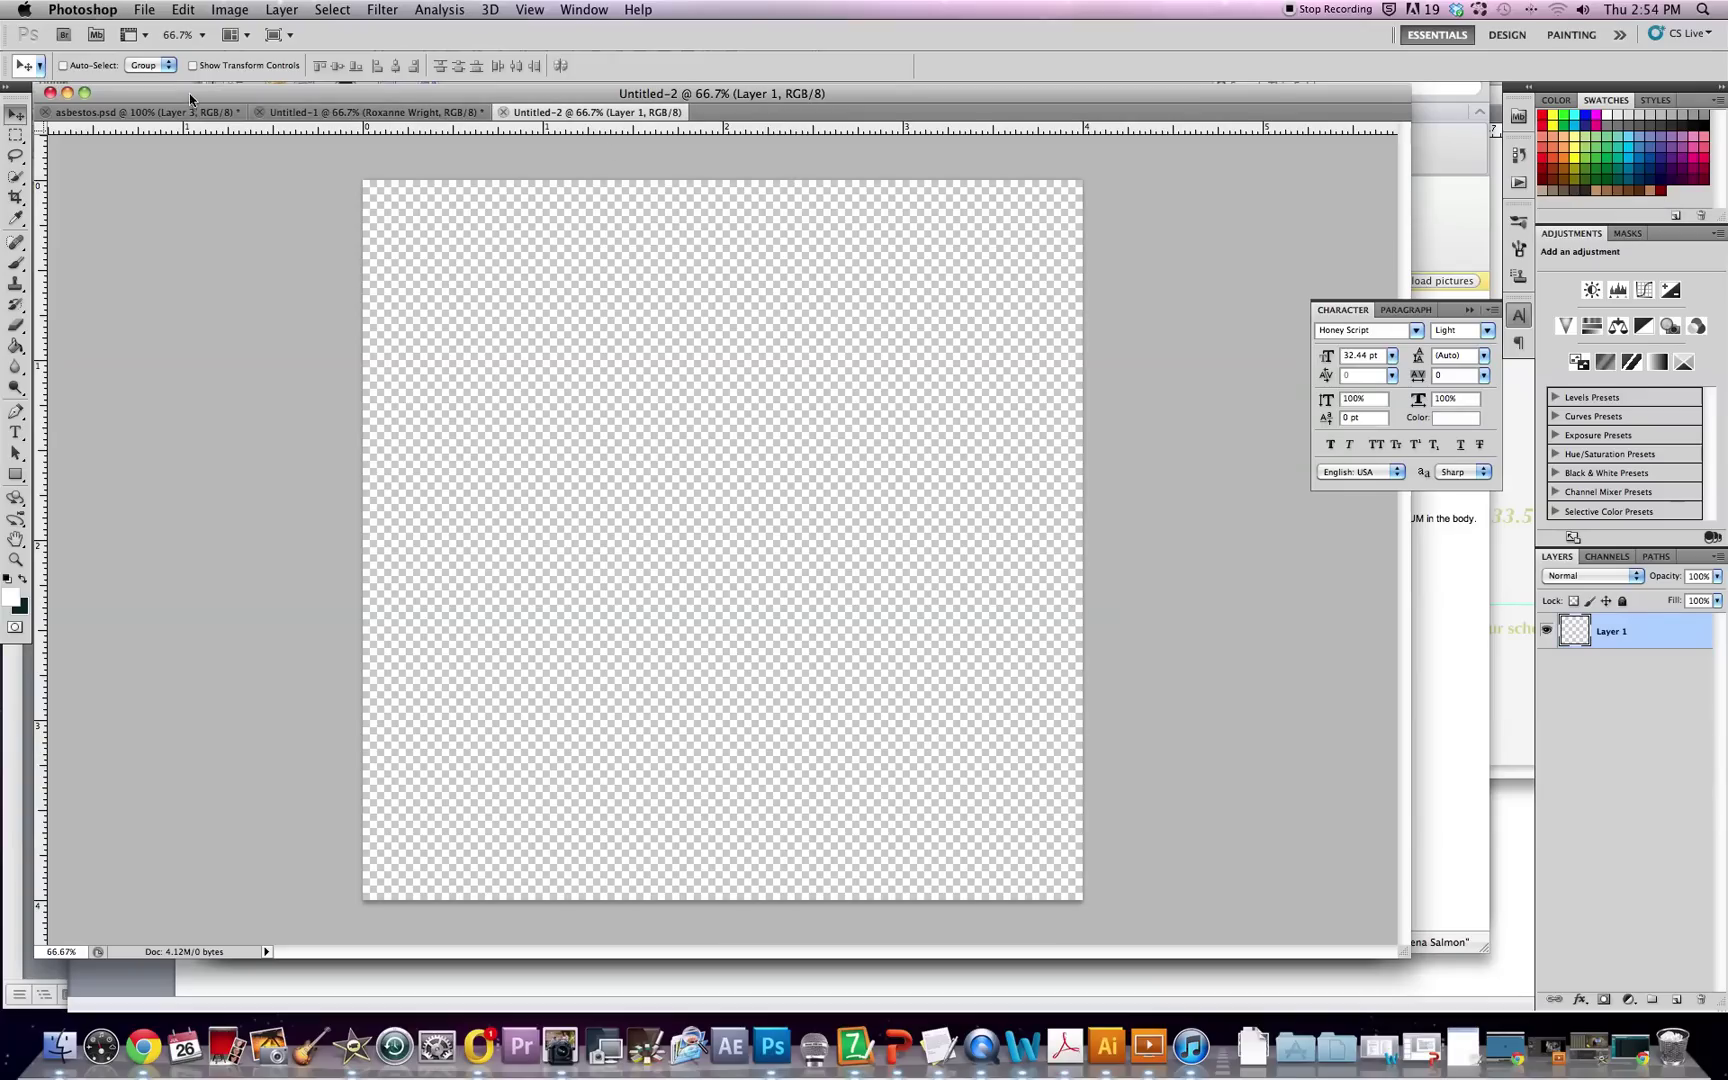
- Use File > Place and select zebra_print_texture_by_ghoulskout (1).png from today's files
left_click(146, 10)
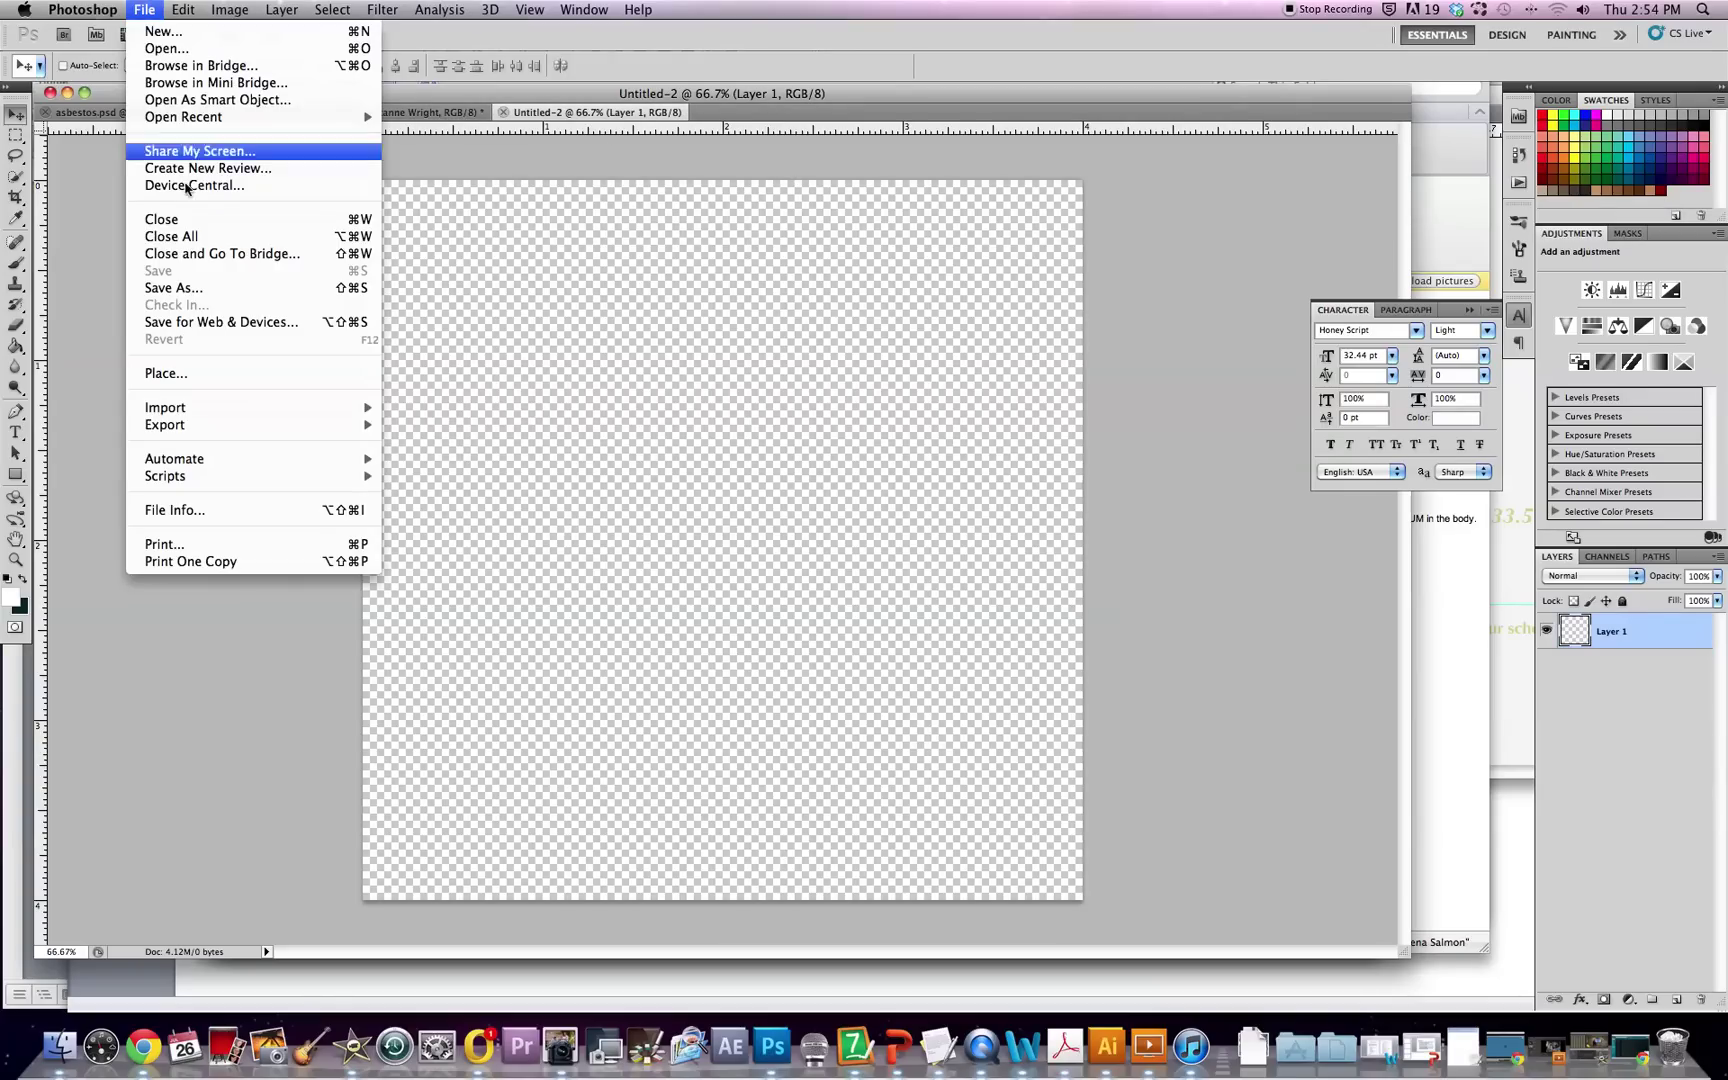
left_click(233, 373)
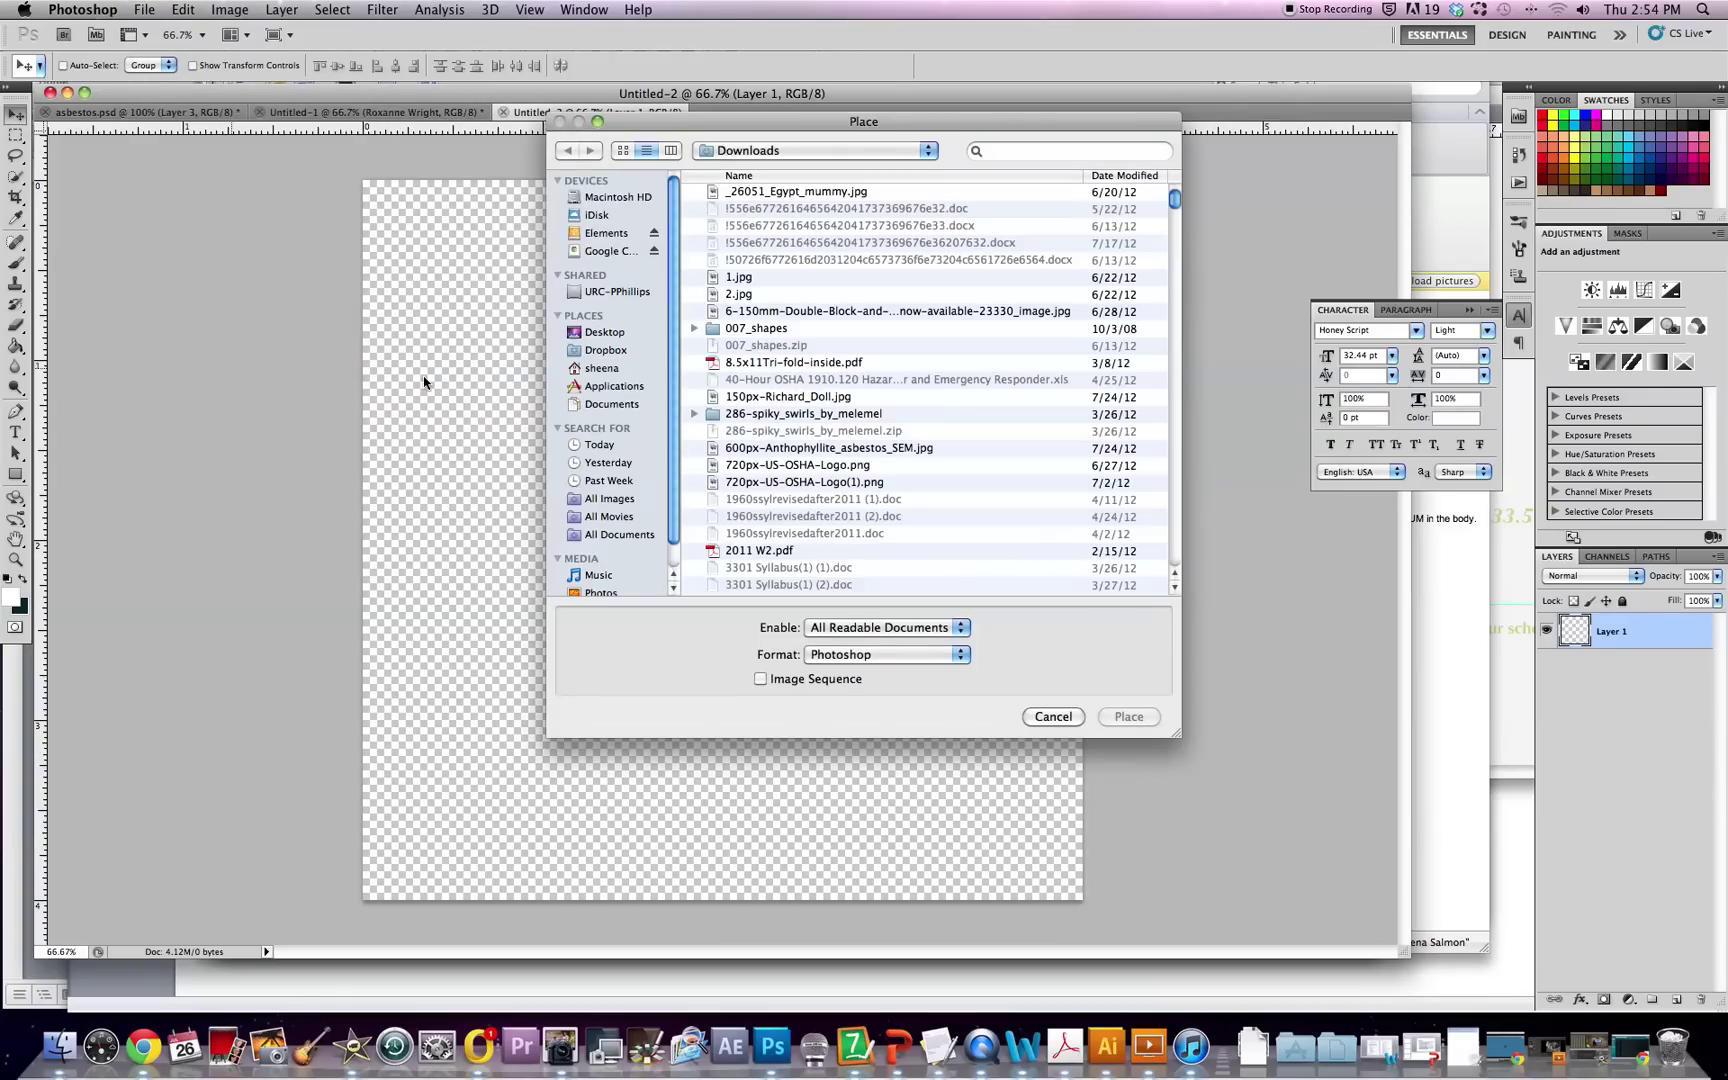
left_click(600, 464)
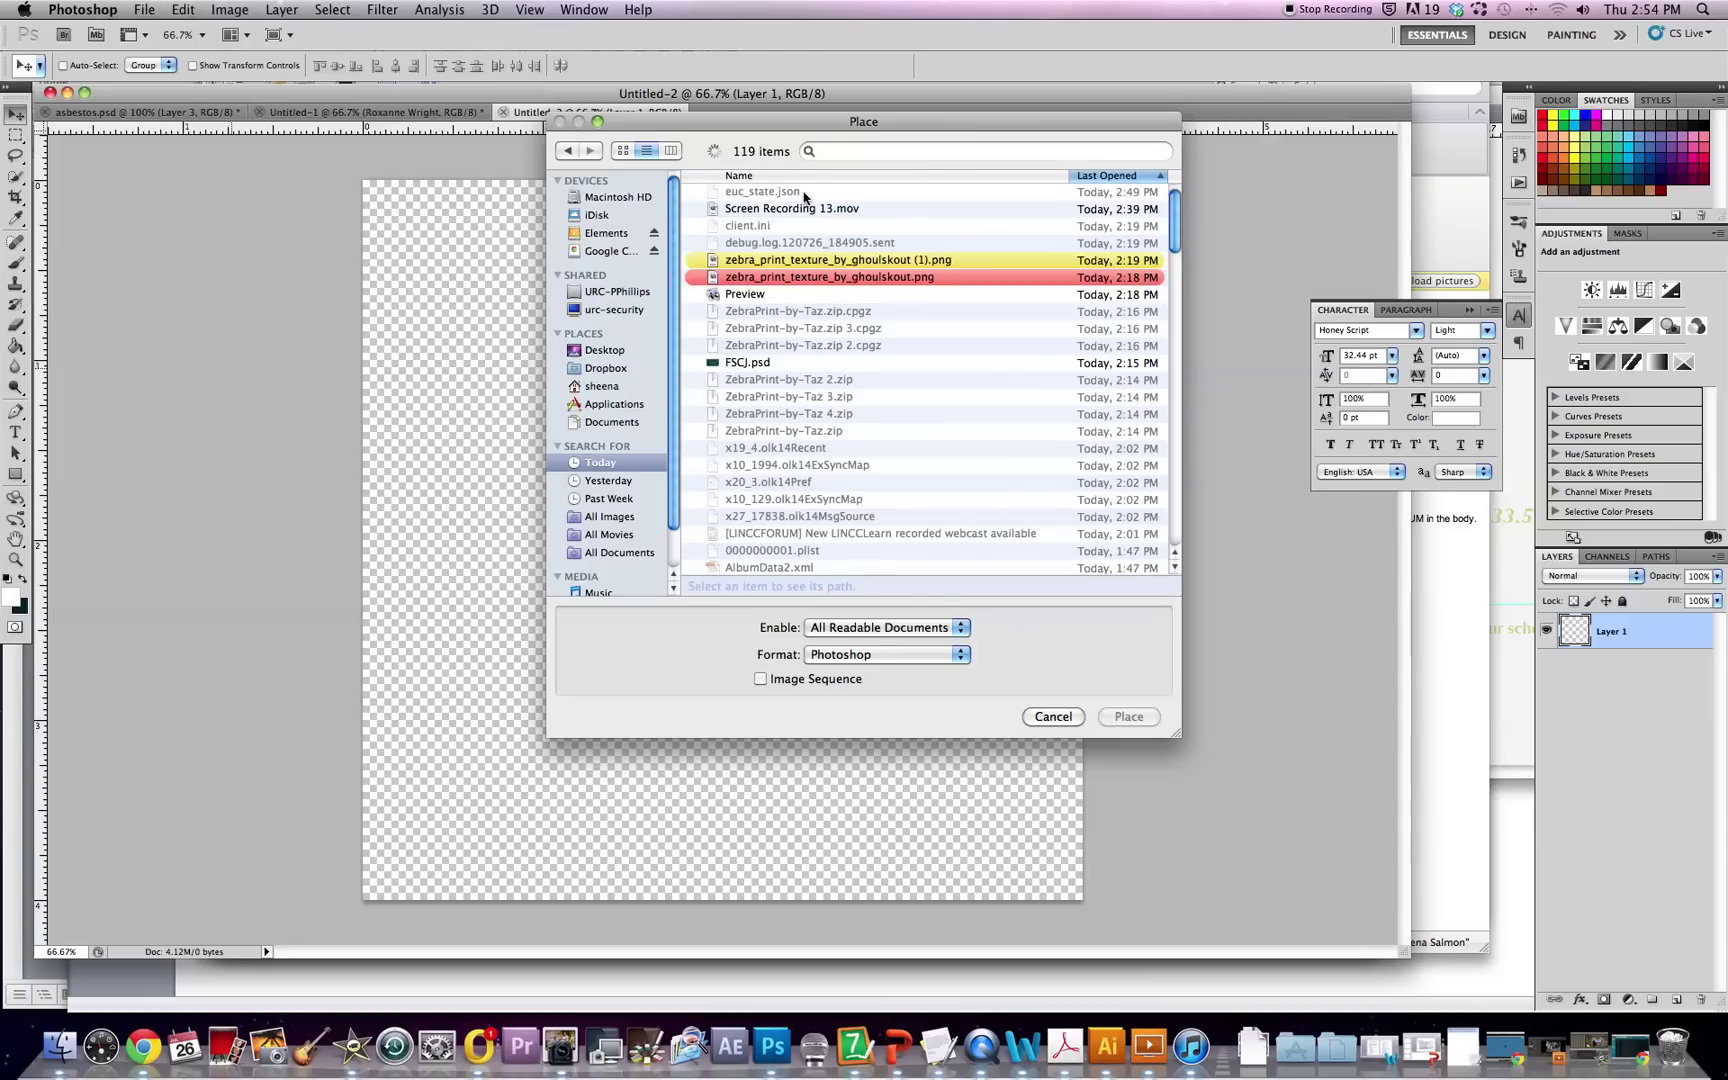
left_click(727, 262)
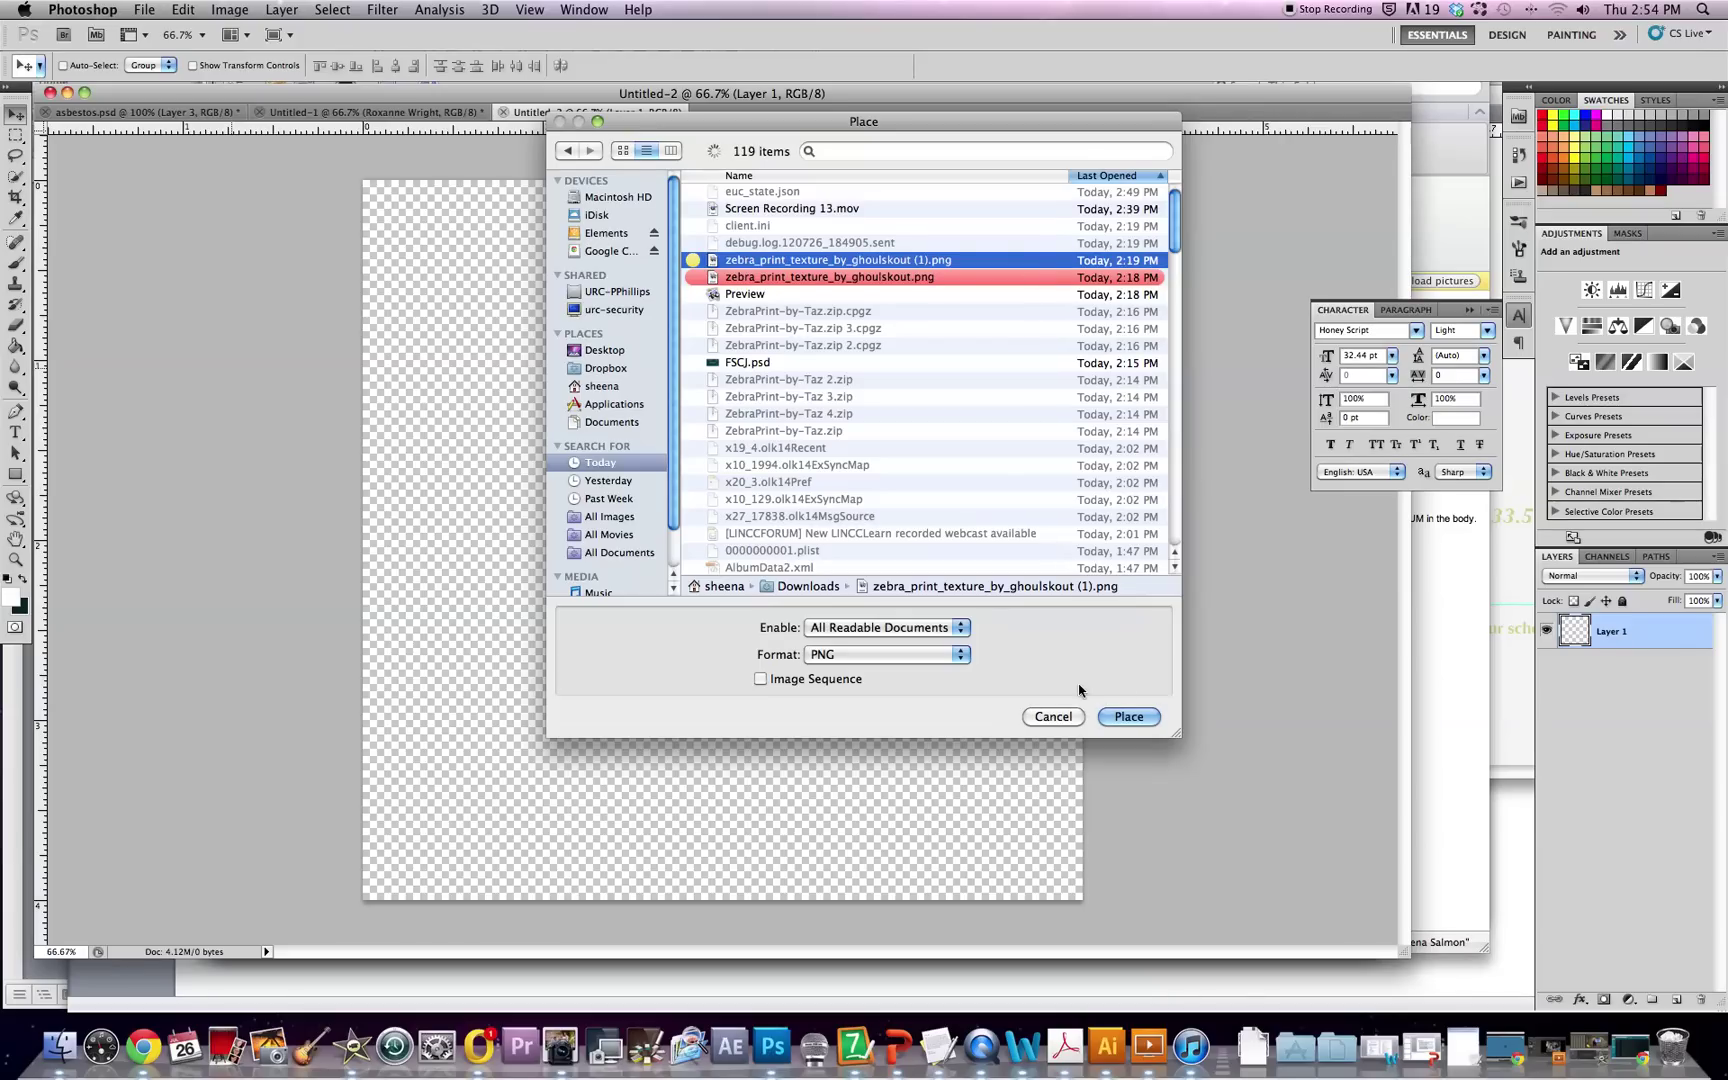
- Place the zebra texture, scale it to about 20.6% and position it to cover the canvas
left_click(1130, 716)
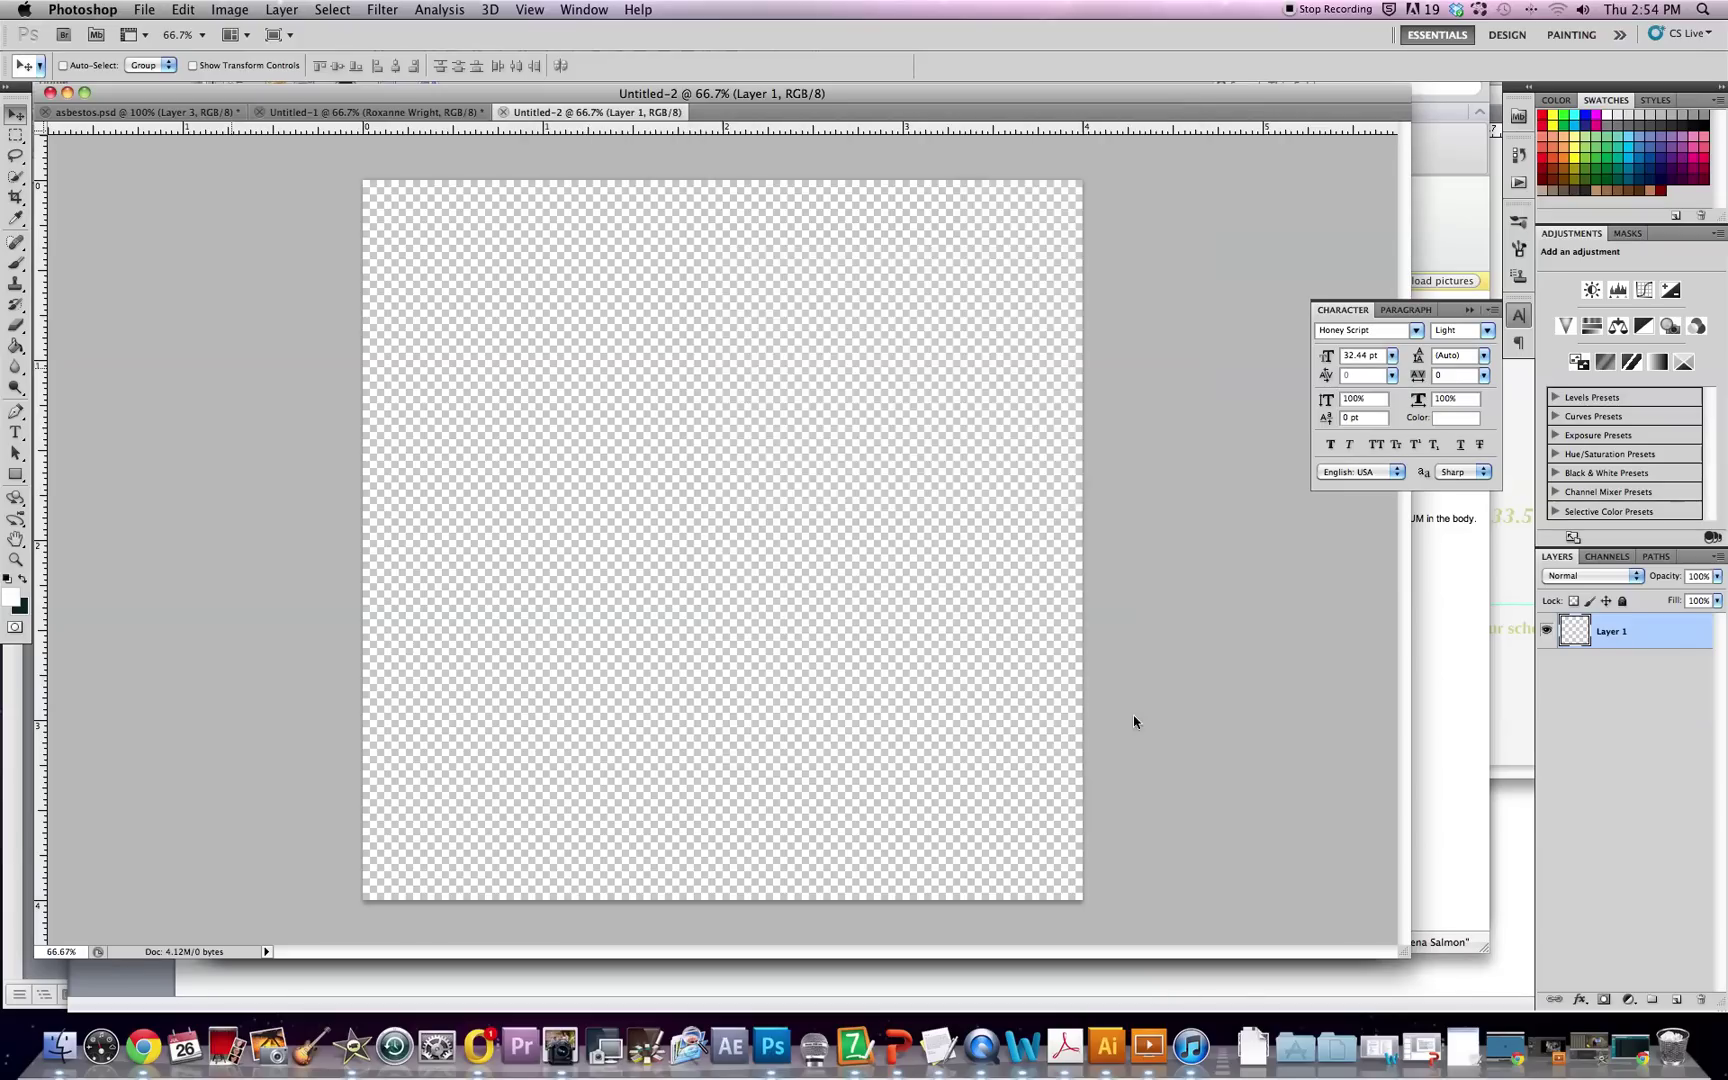
left_click_drag(867, 634, 865, 537)
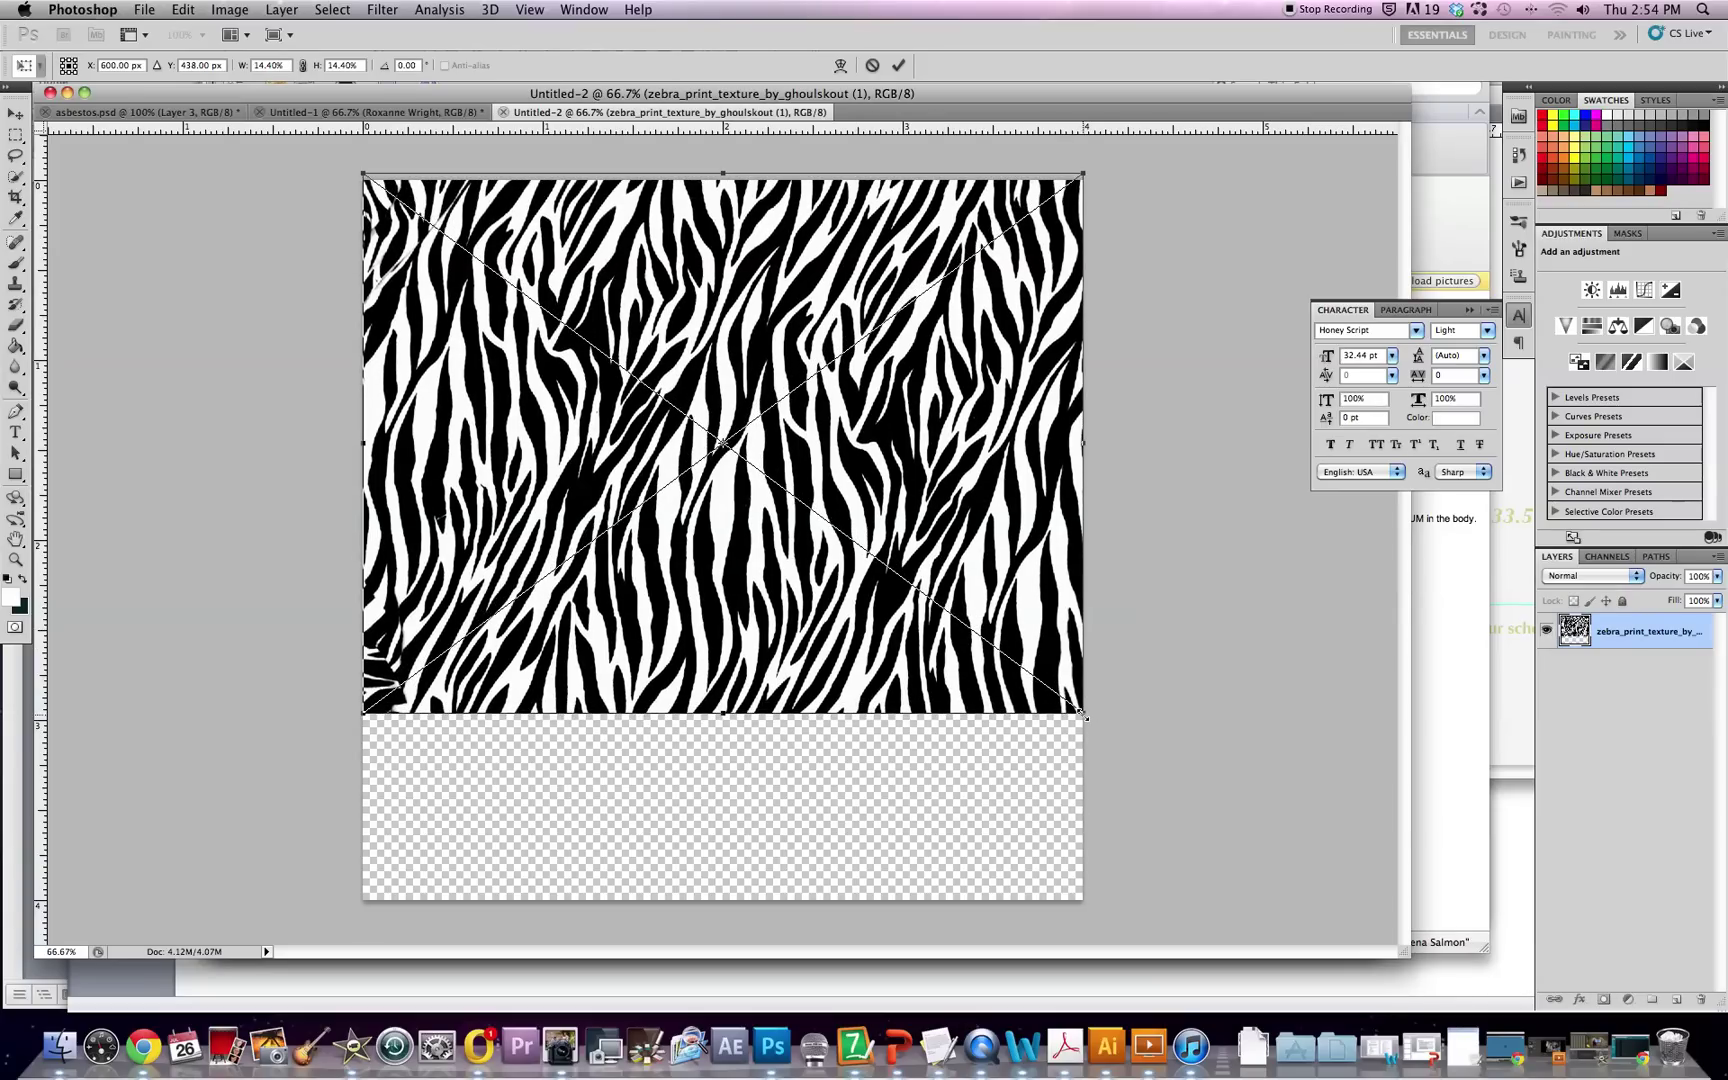
left_click_drag(1084, 715, 1394, 943)
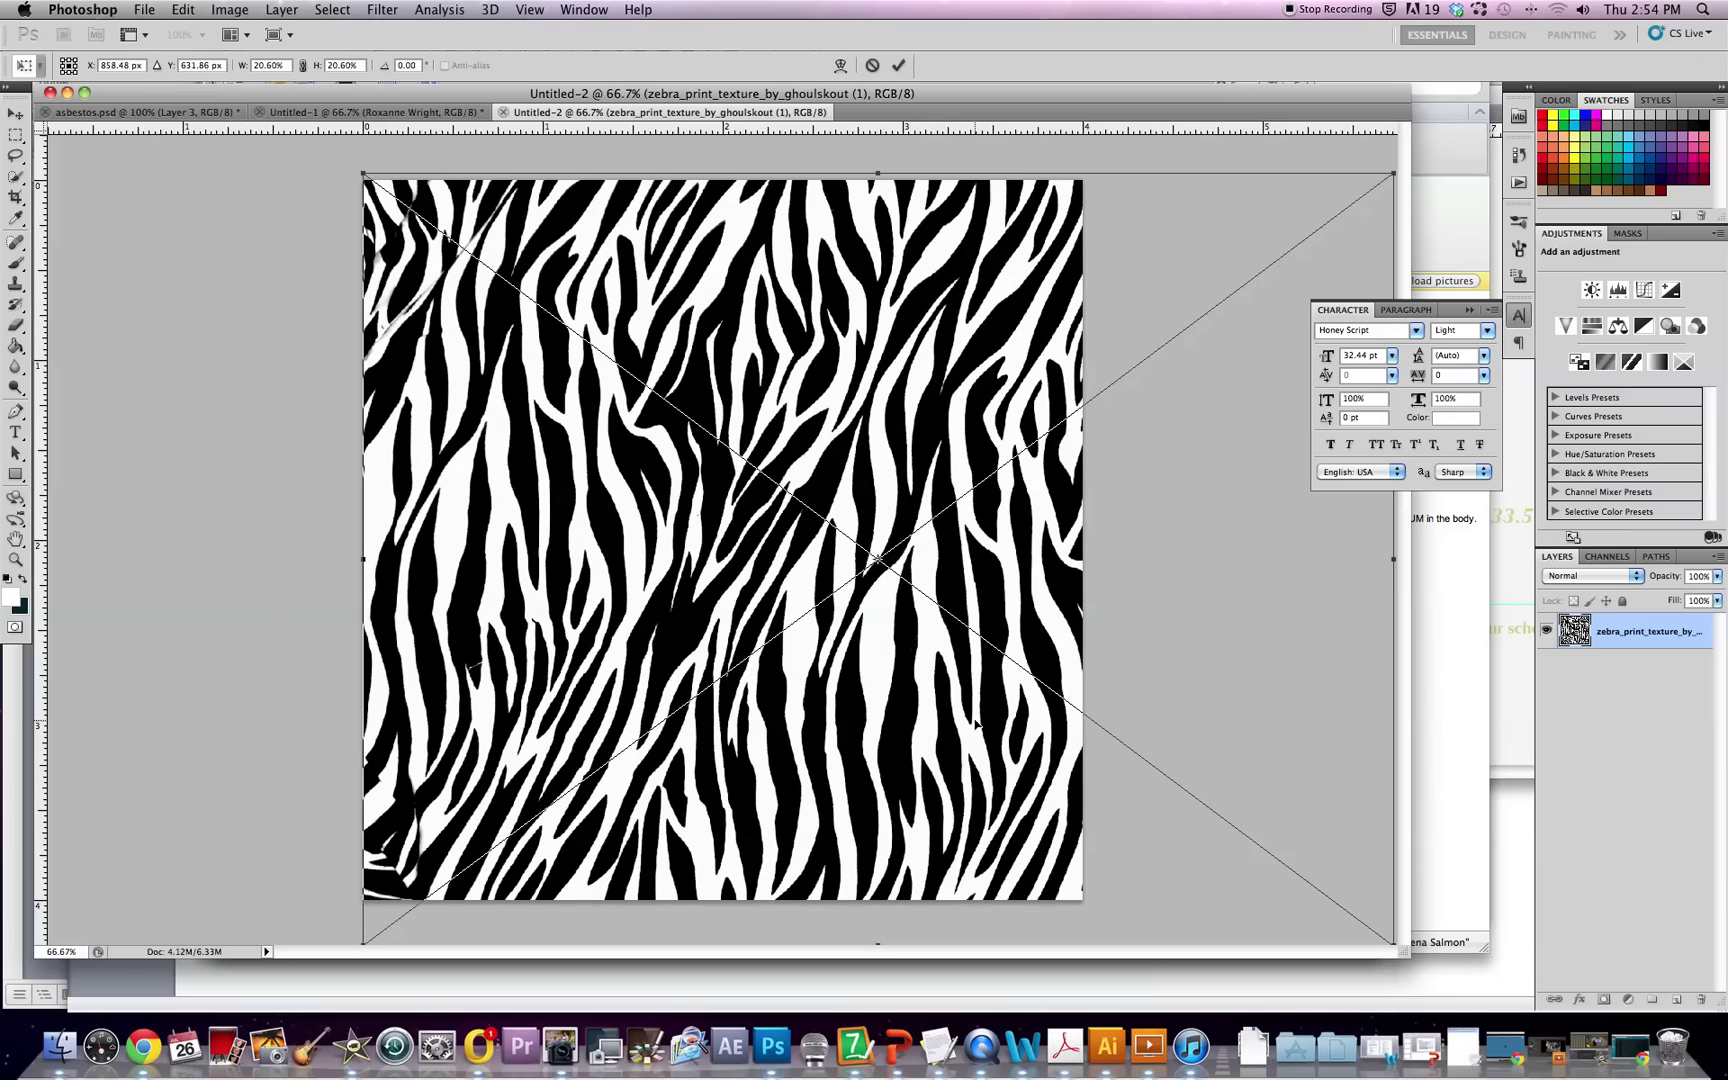
left_click_drag(977, 723, 951, 720)
left_click_drag(958, 429, 862, 434)
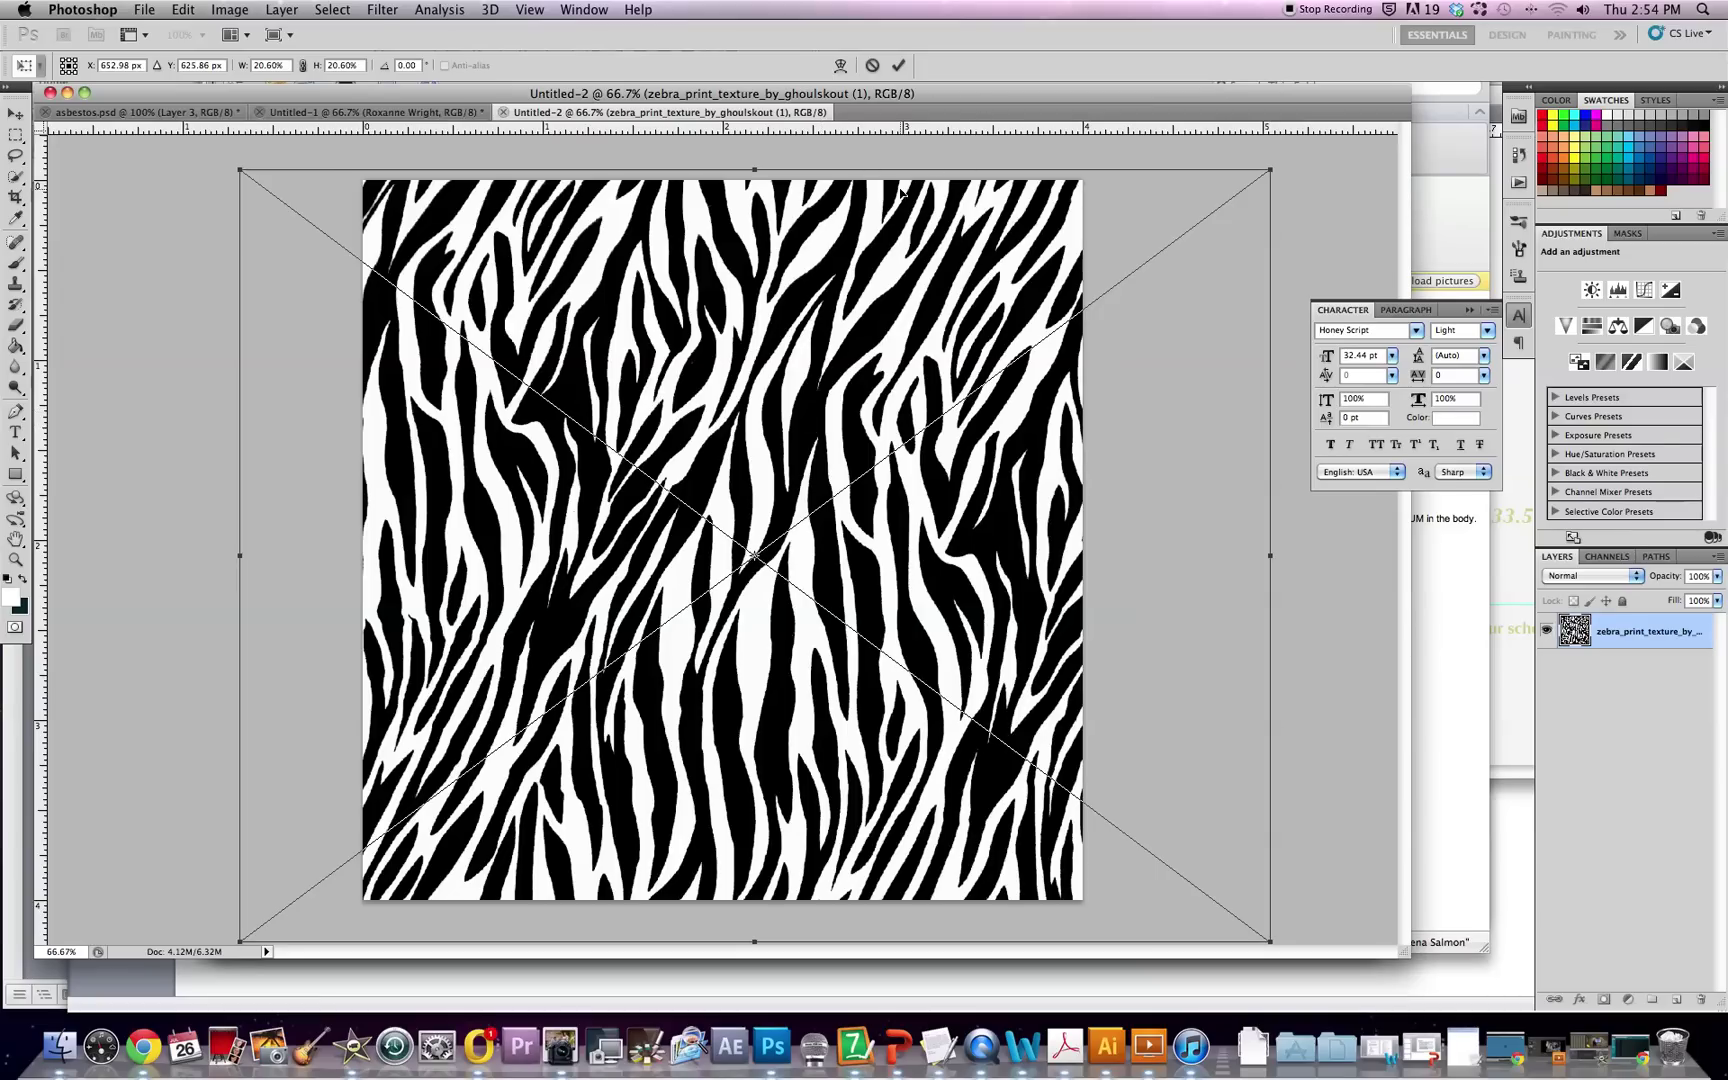
left_click(899, 66)
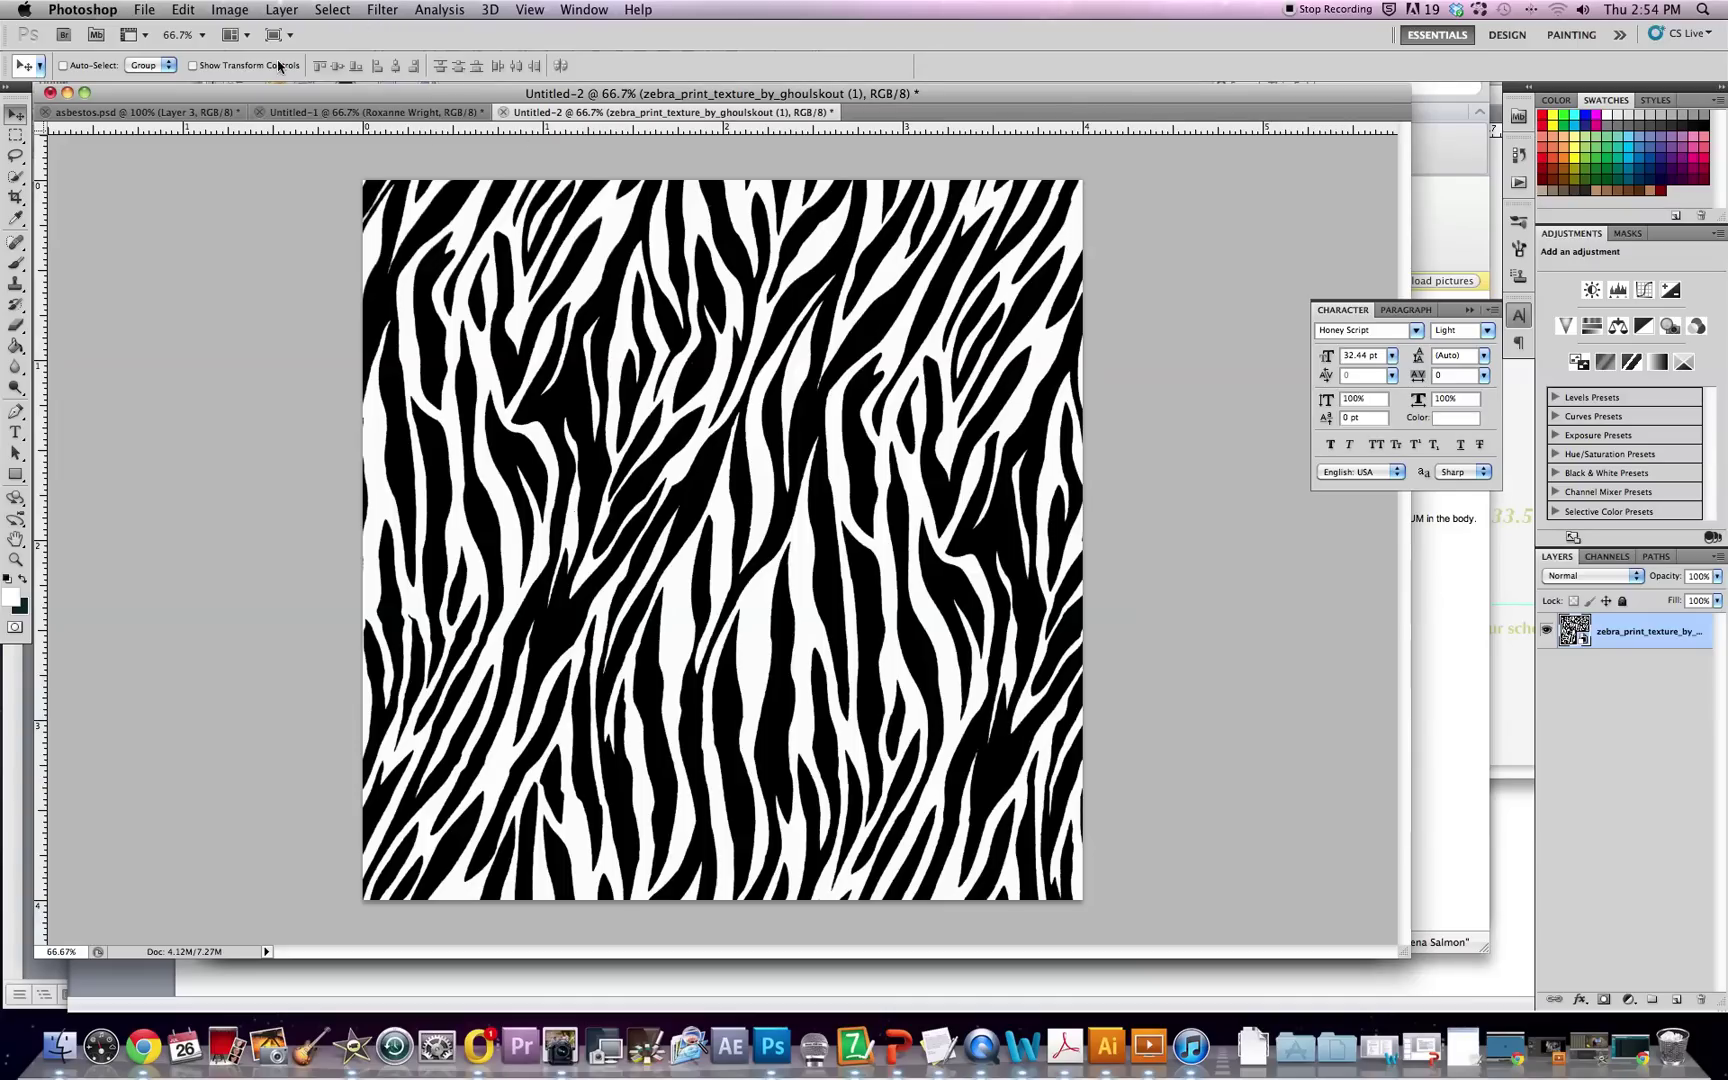
- Show the rulers and drag vertical and horizontal guides to the canvas centre
left_click(529, 10)
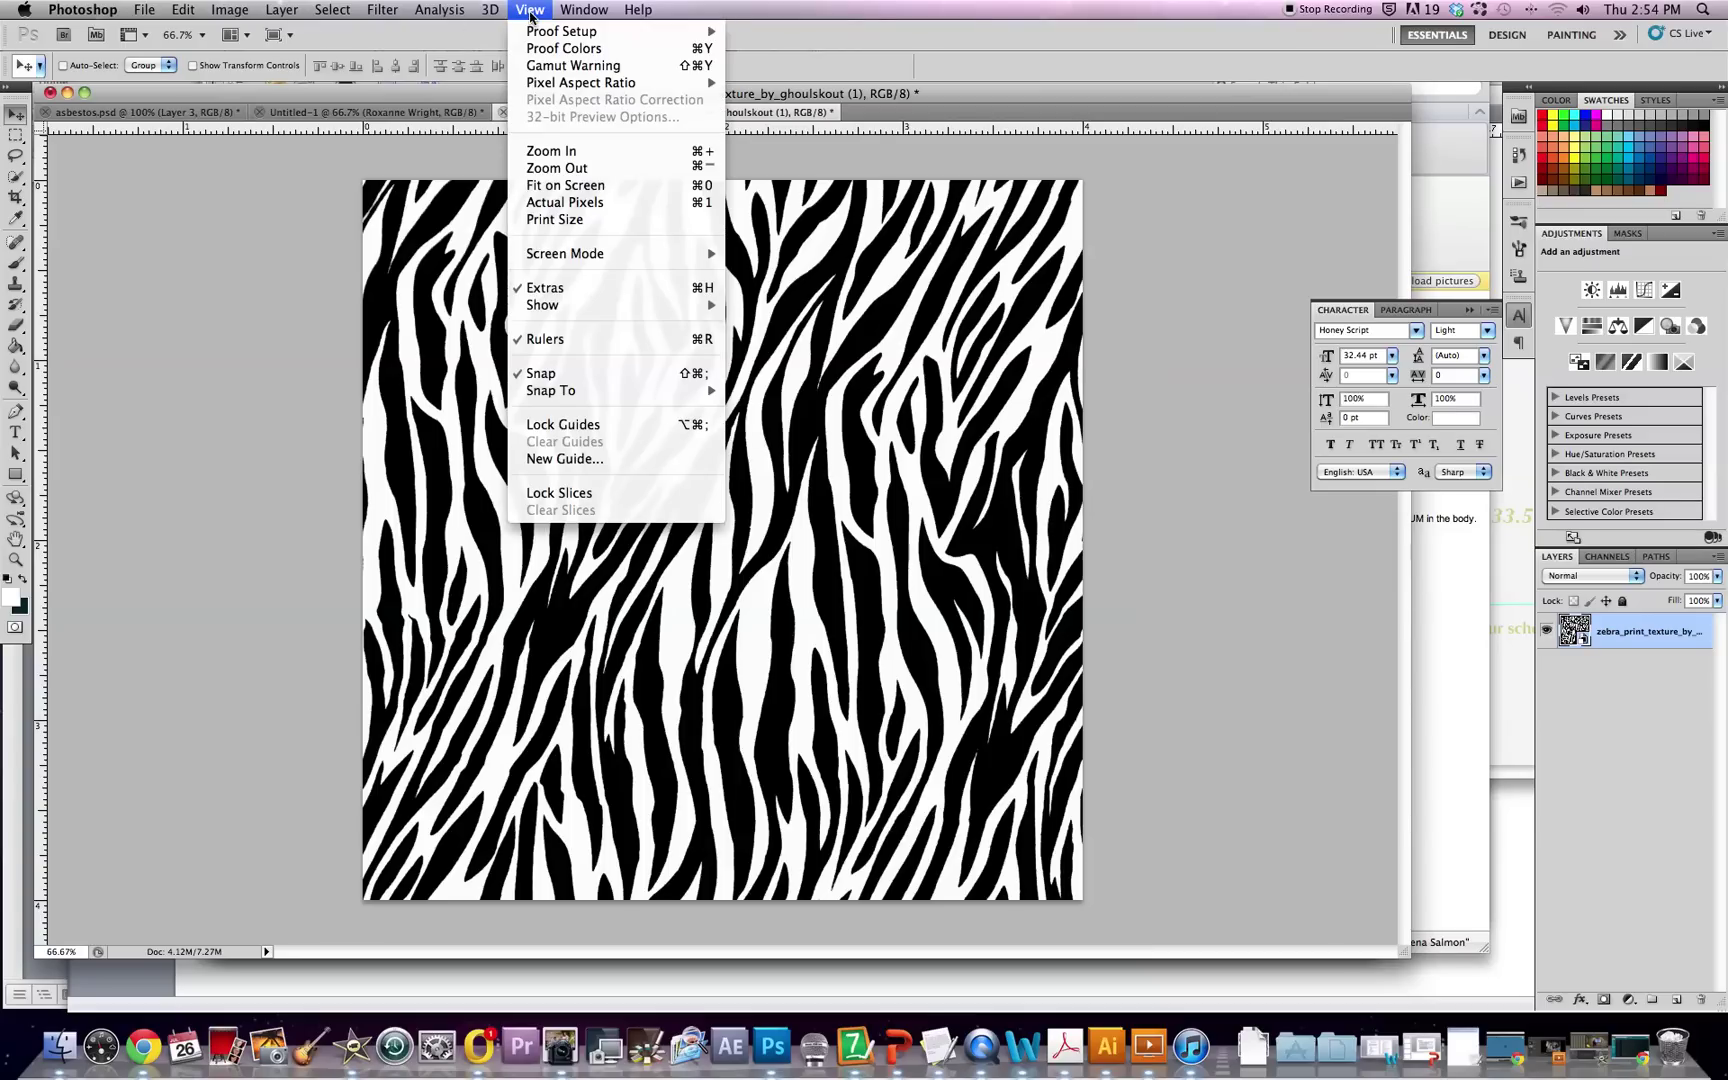
mouse_move(538, 86)
left_click(220, 300)
left_click_drag(43, 383, 724, 461)
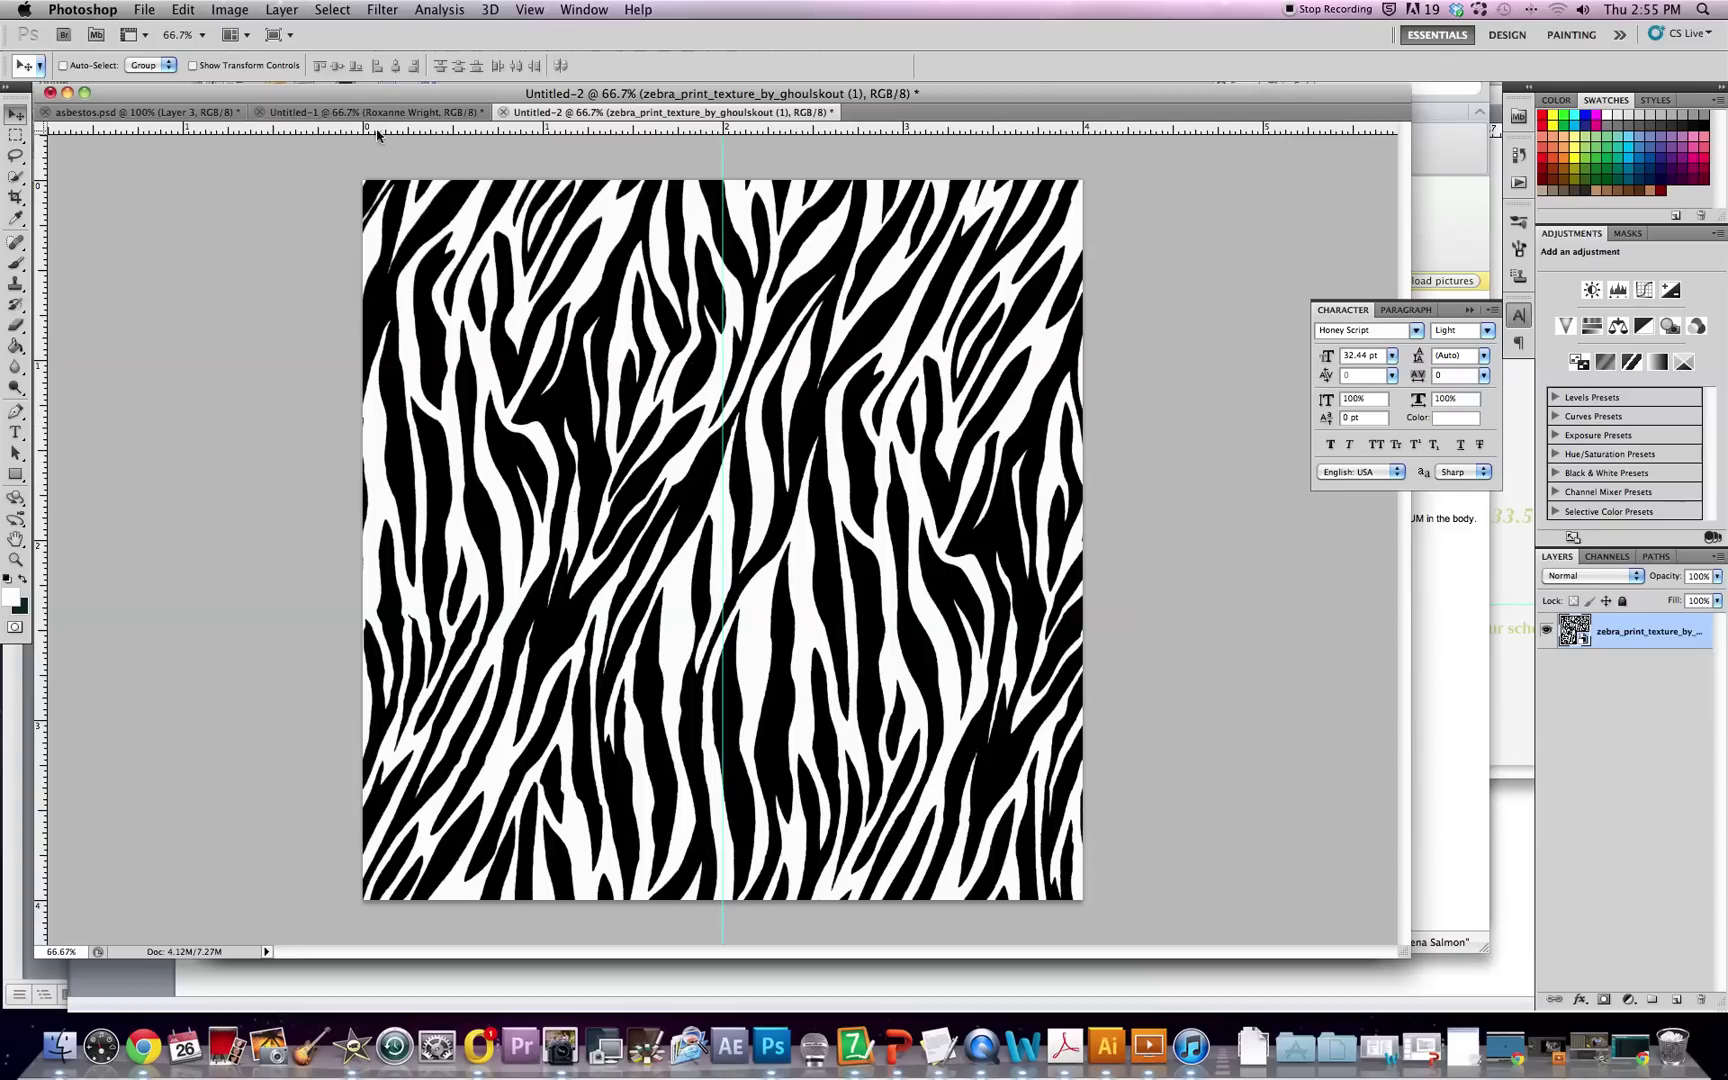
left_click_drag(374, 132, 401, 542)
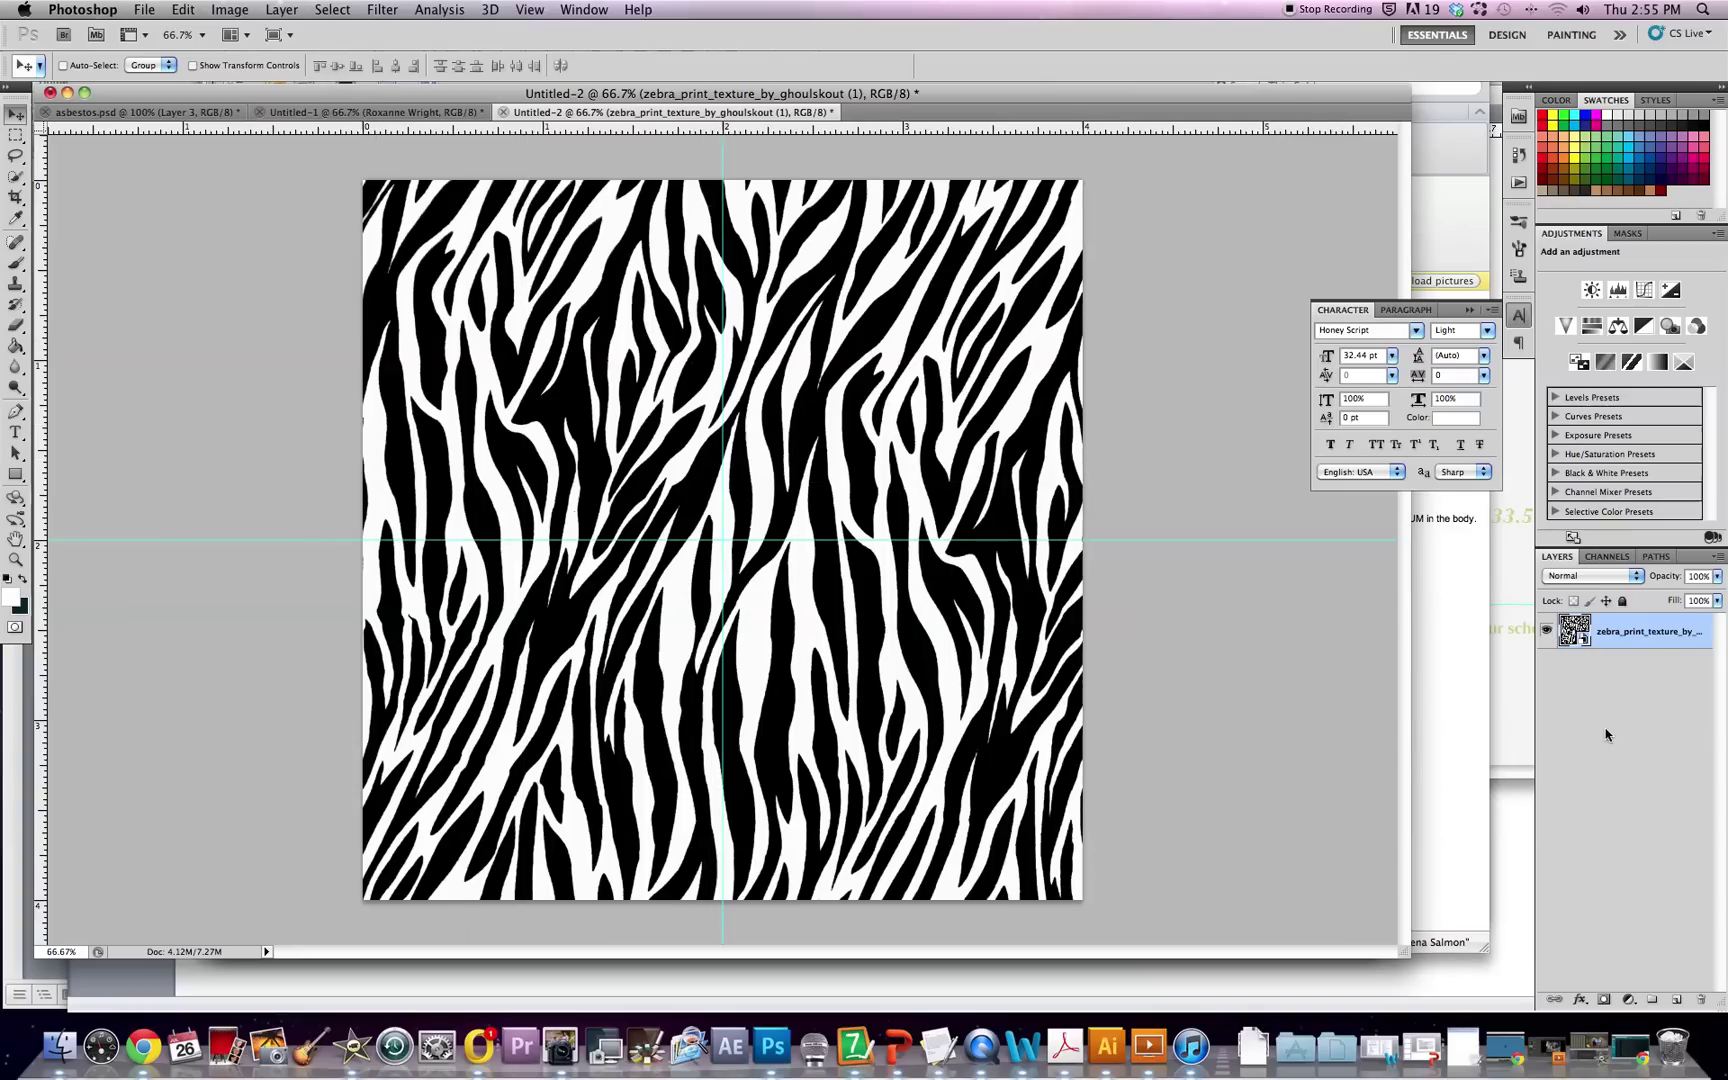
- On a new layer, draw a white rectangle inside the zebra canvas with the Rectangle Tool
left_click(1680, 1001)
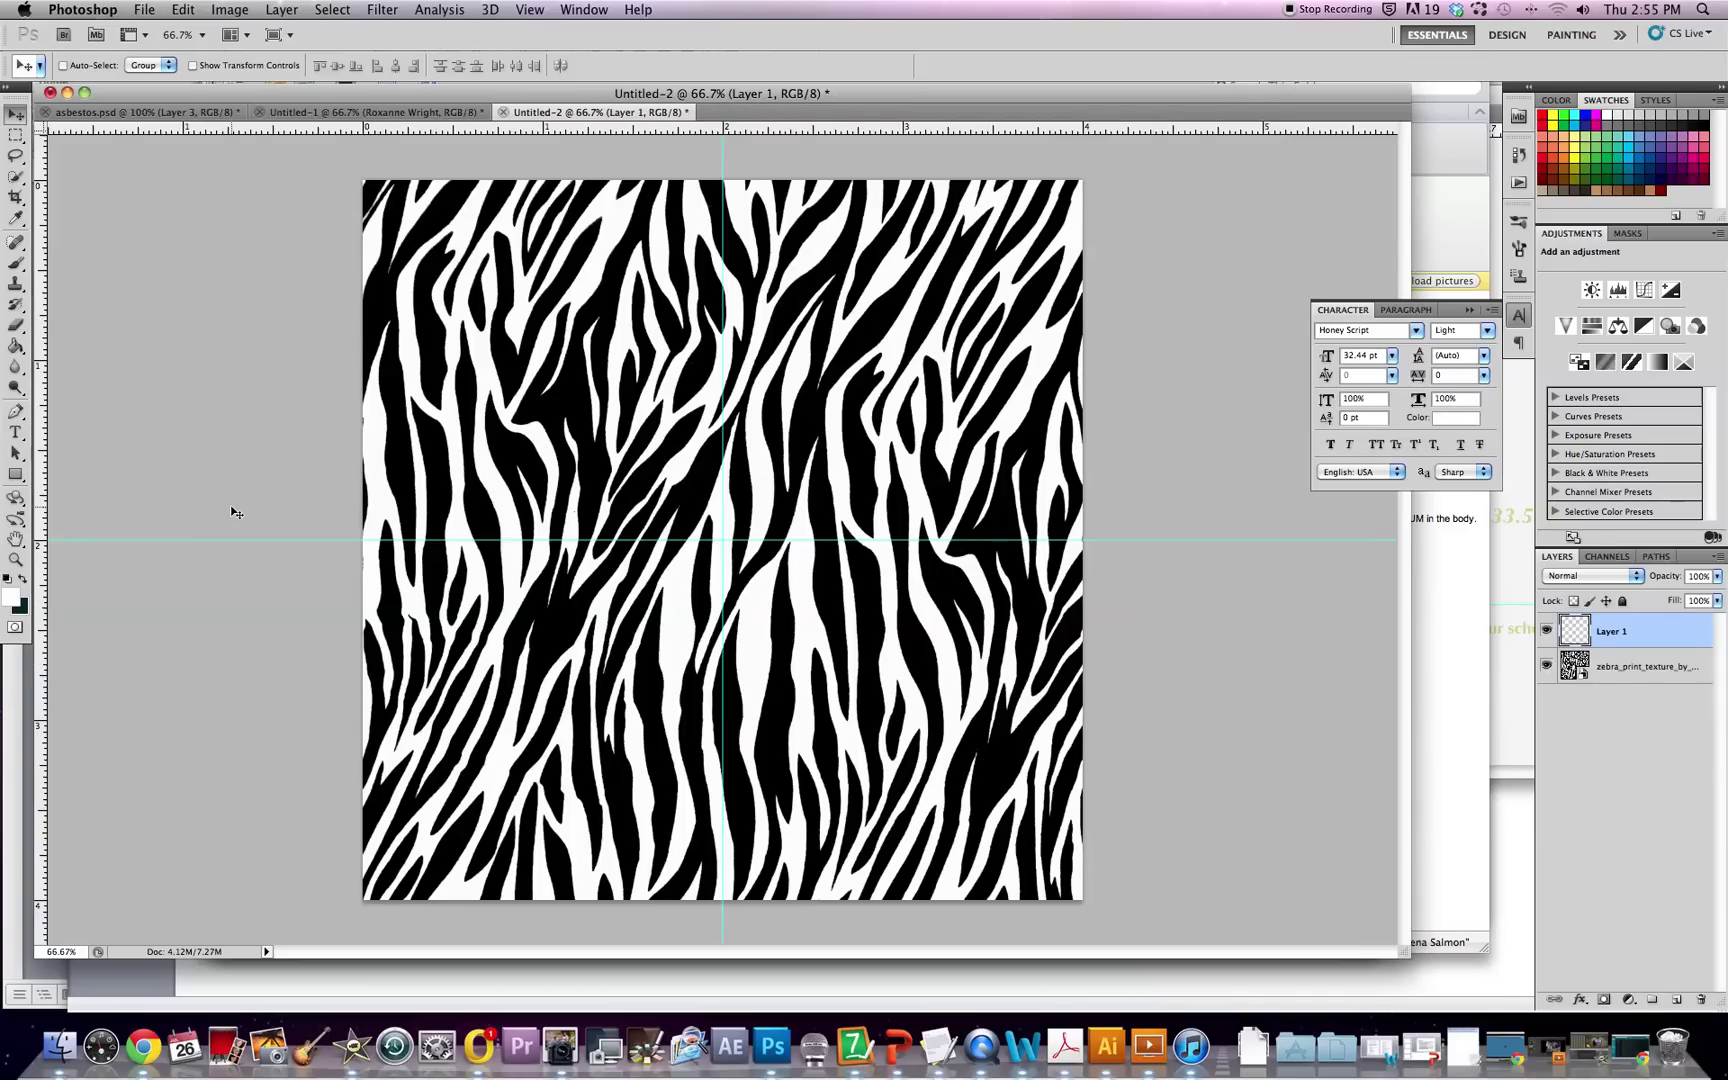
left_click(10, 476)
left_click(10, 477)
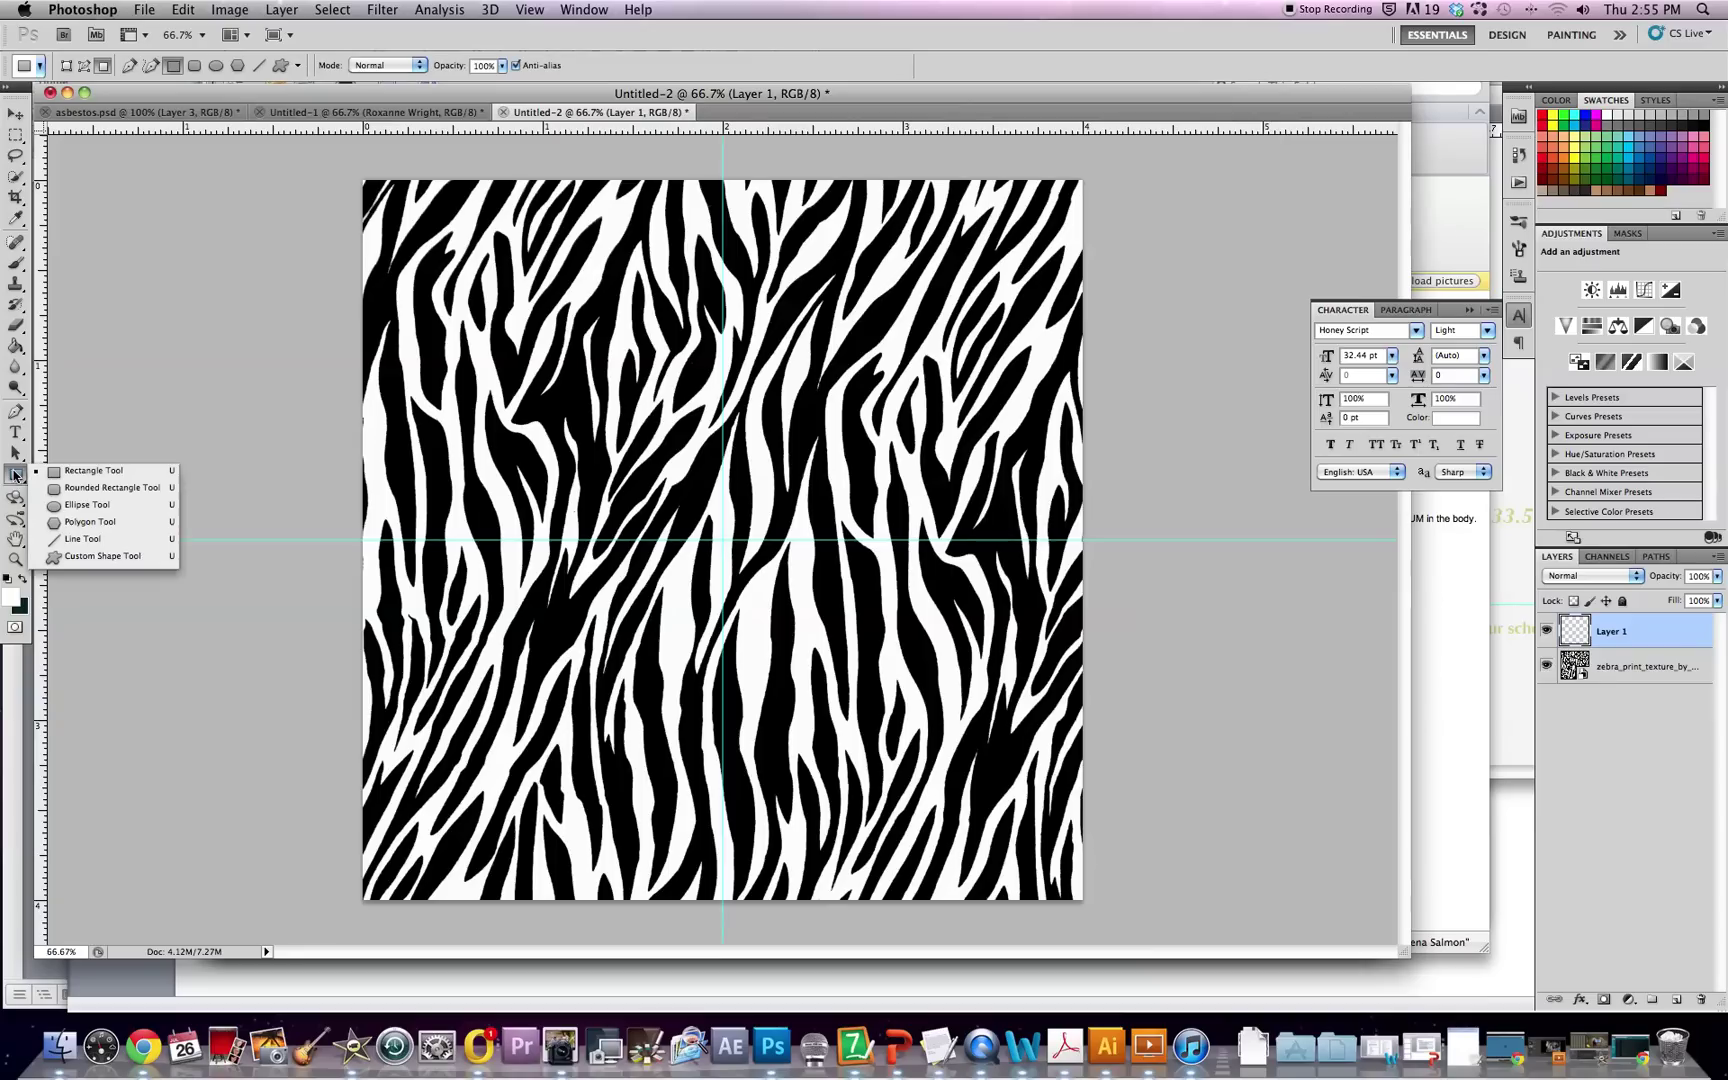
left_click(93, 474)
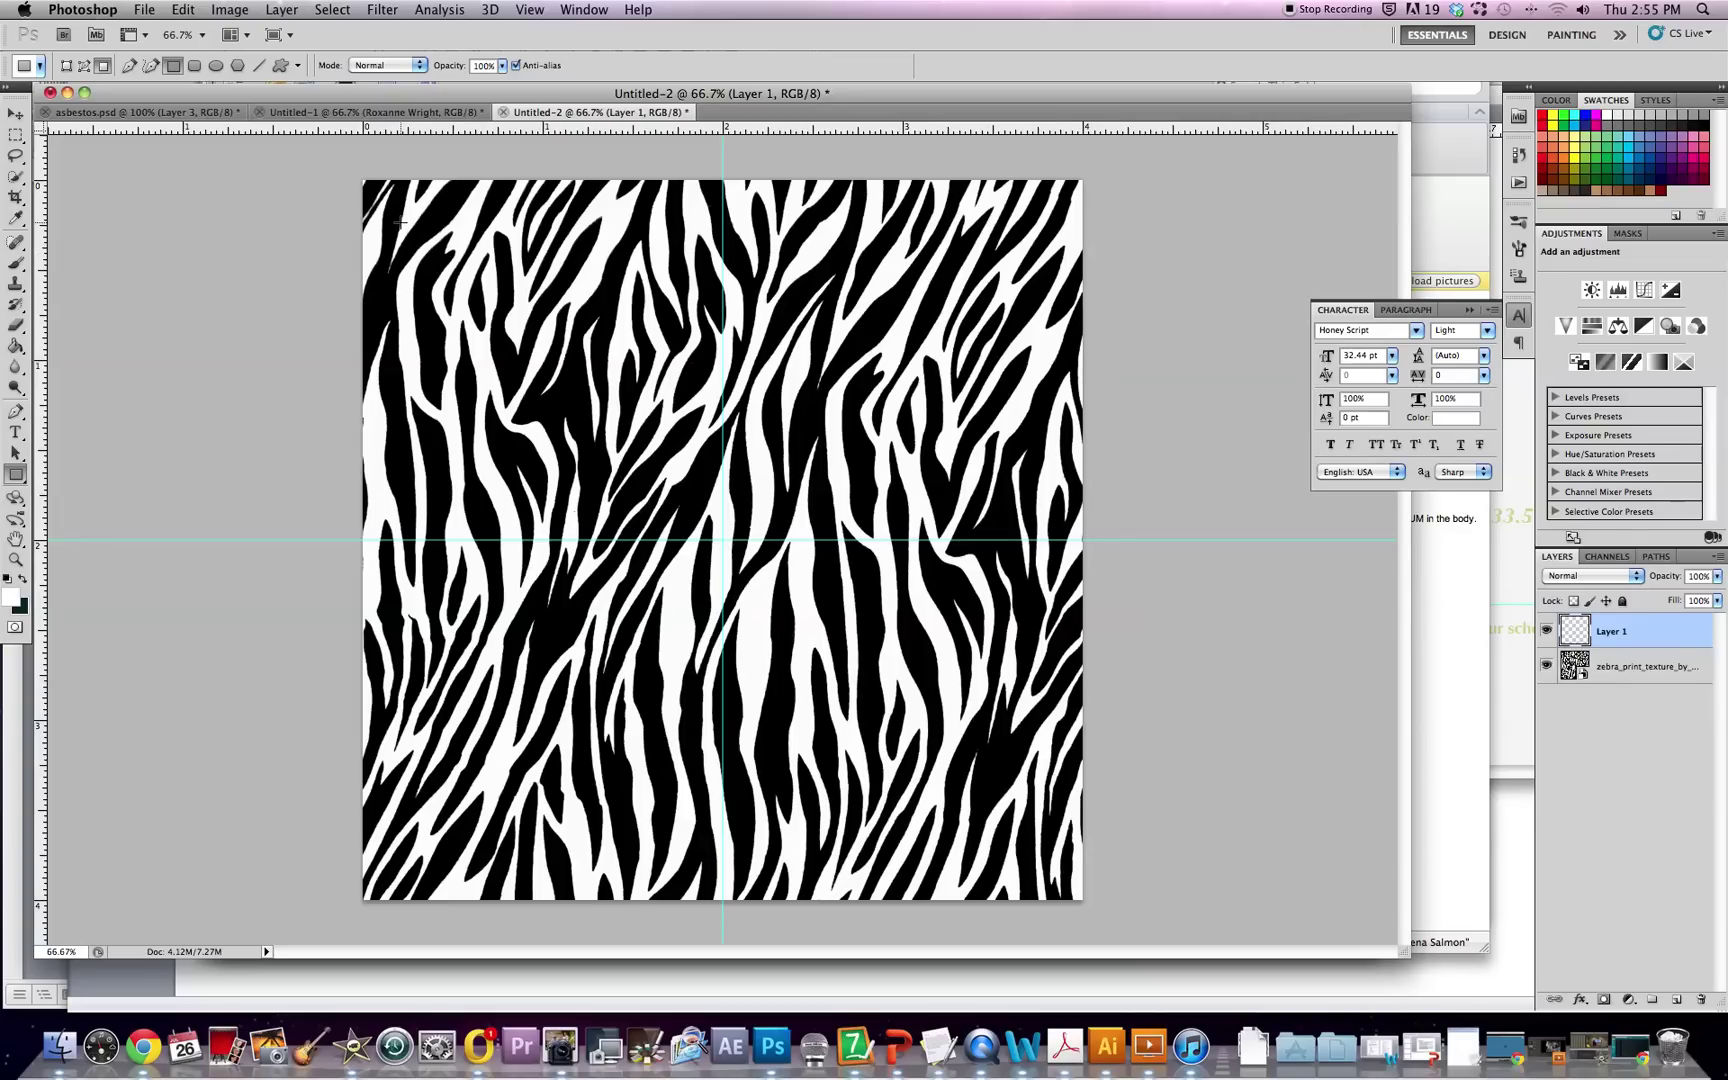
left_click_drag(403, 228, 1164, 849)
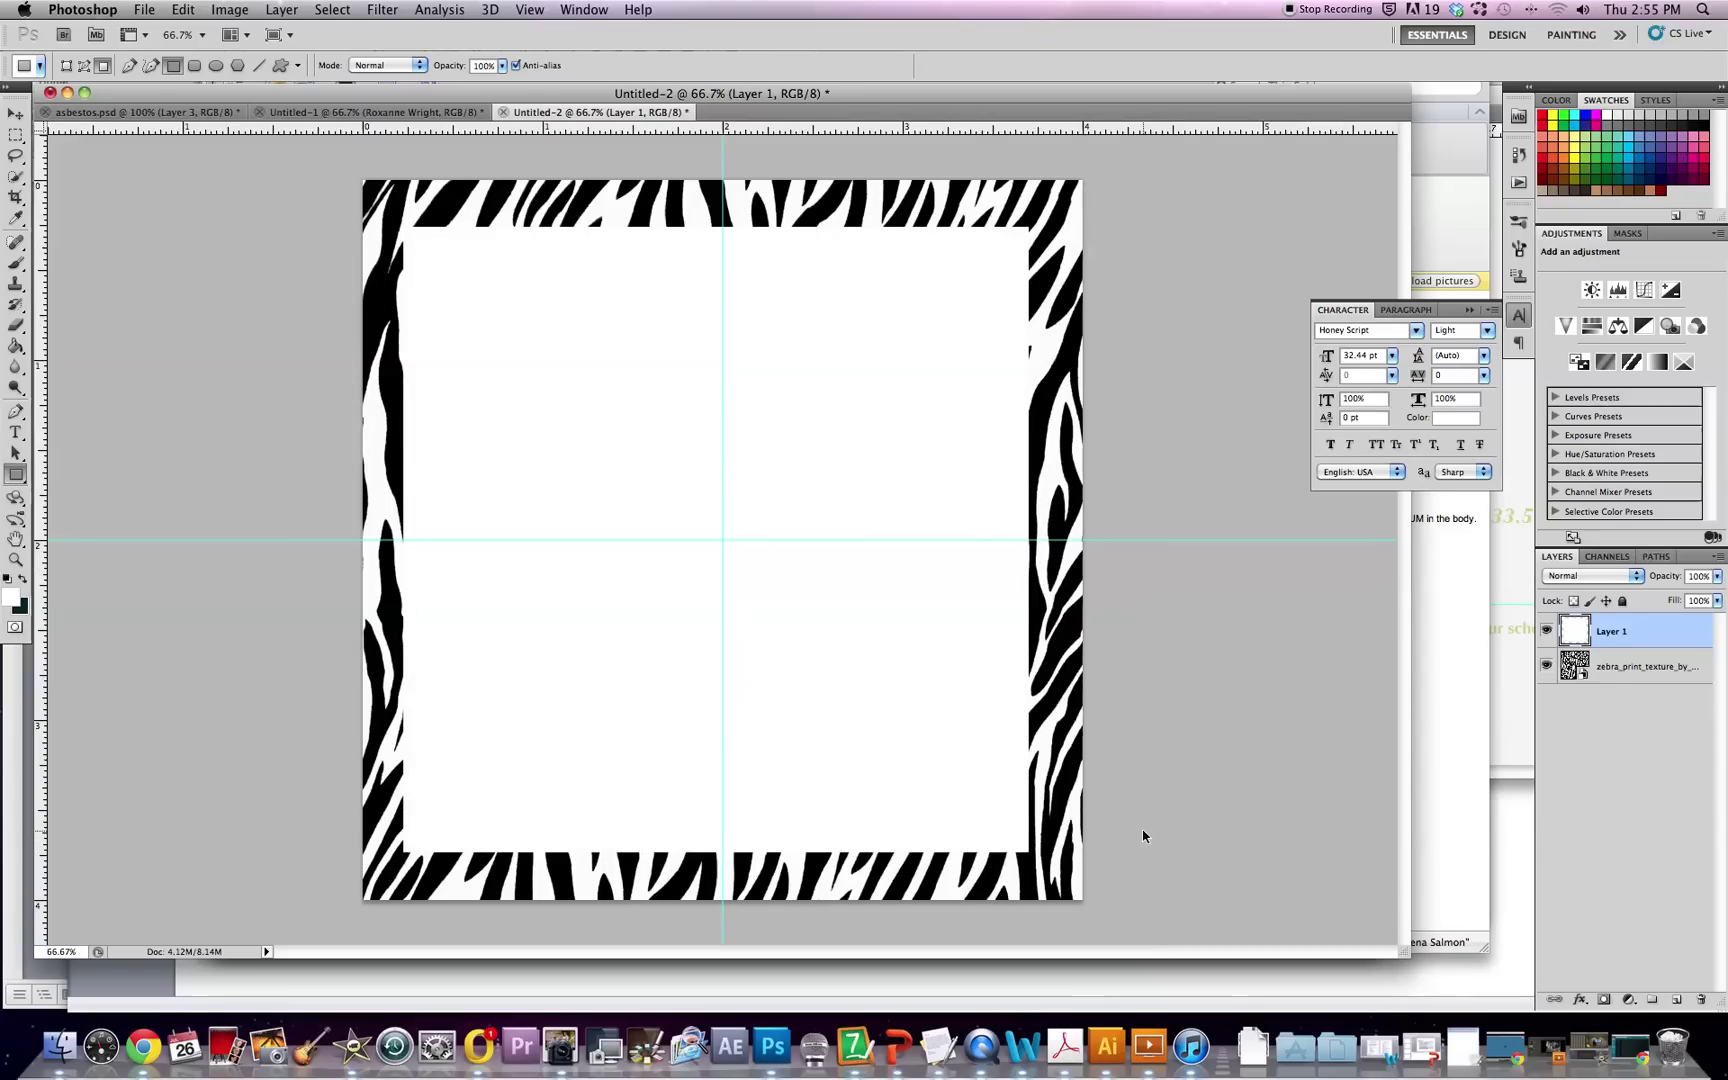
- Free-transform the white square and nudge it right to centre it
key("super+t")
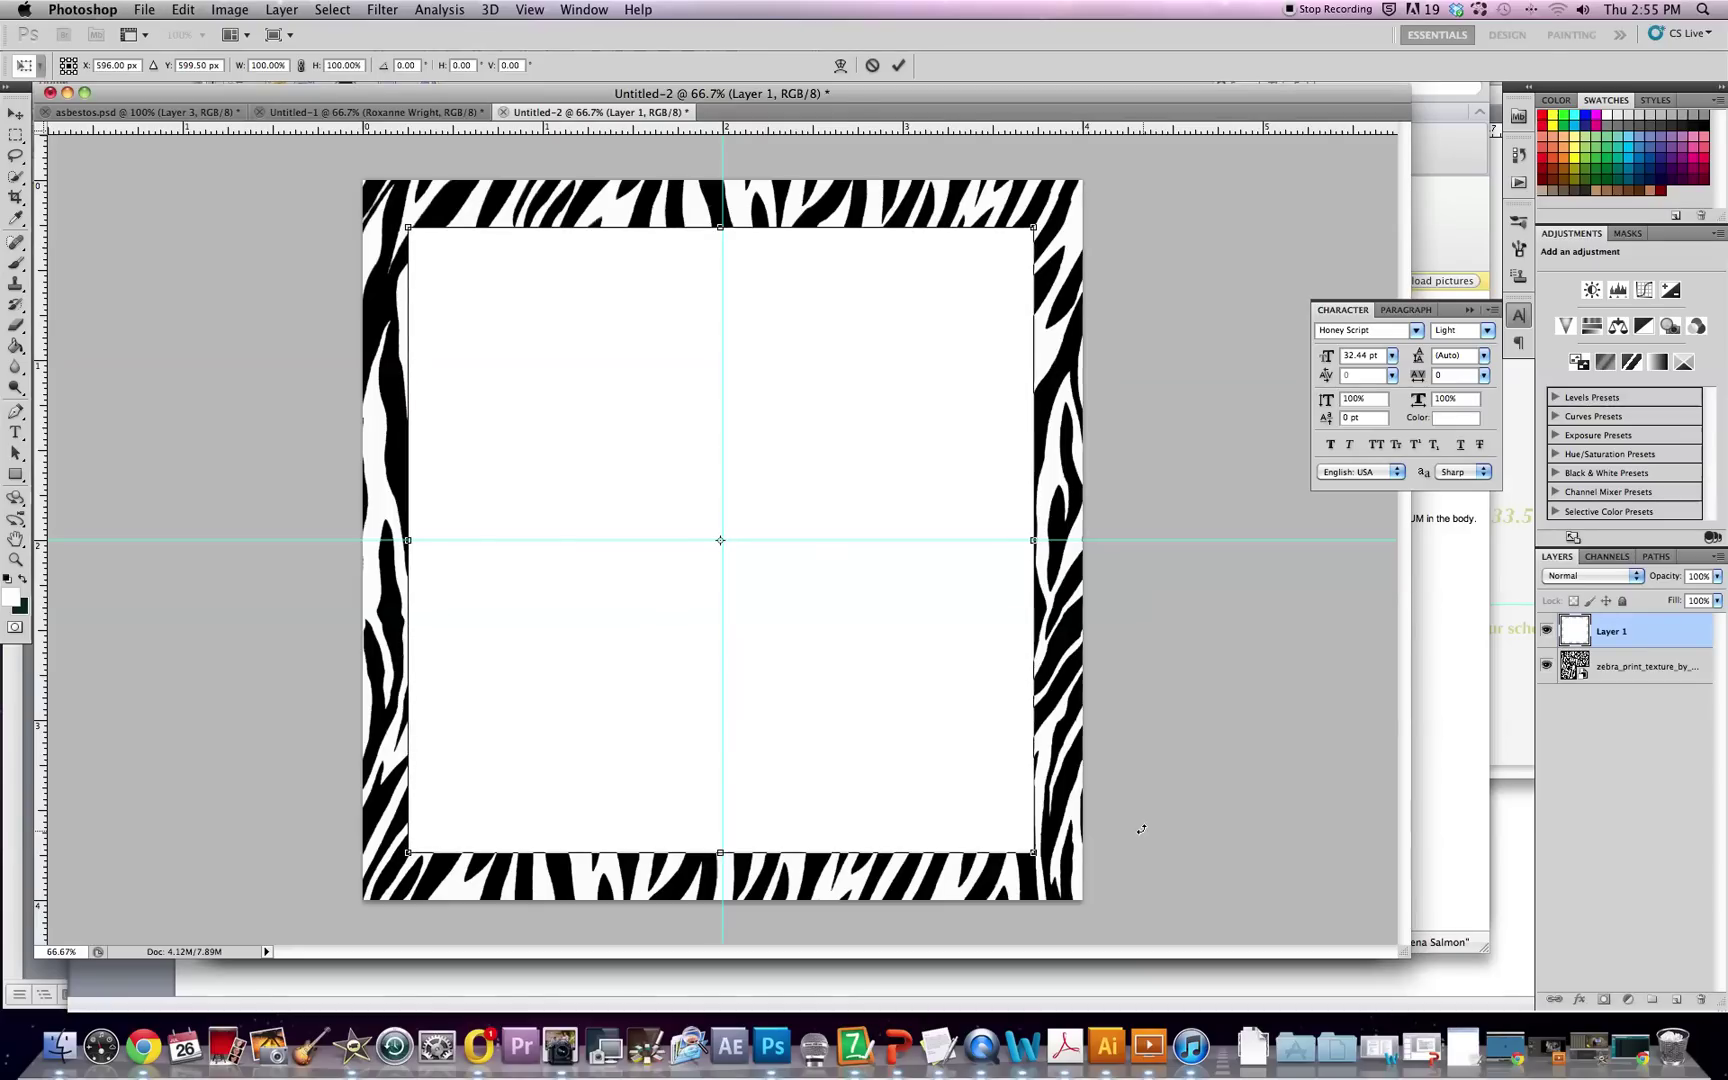
key("Right")
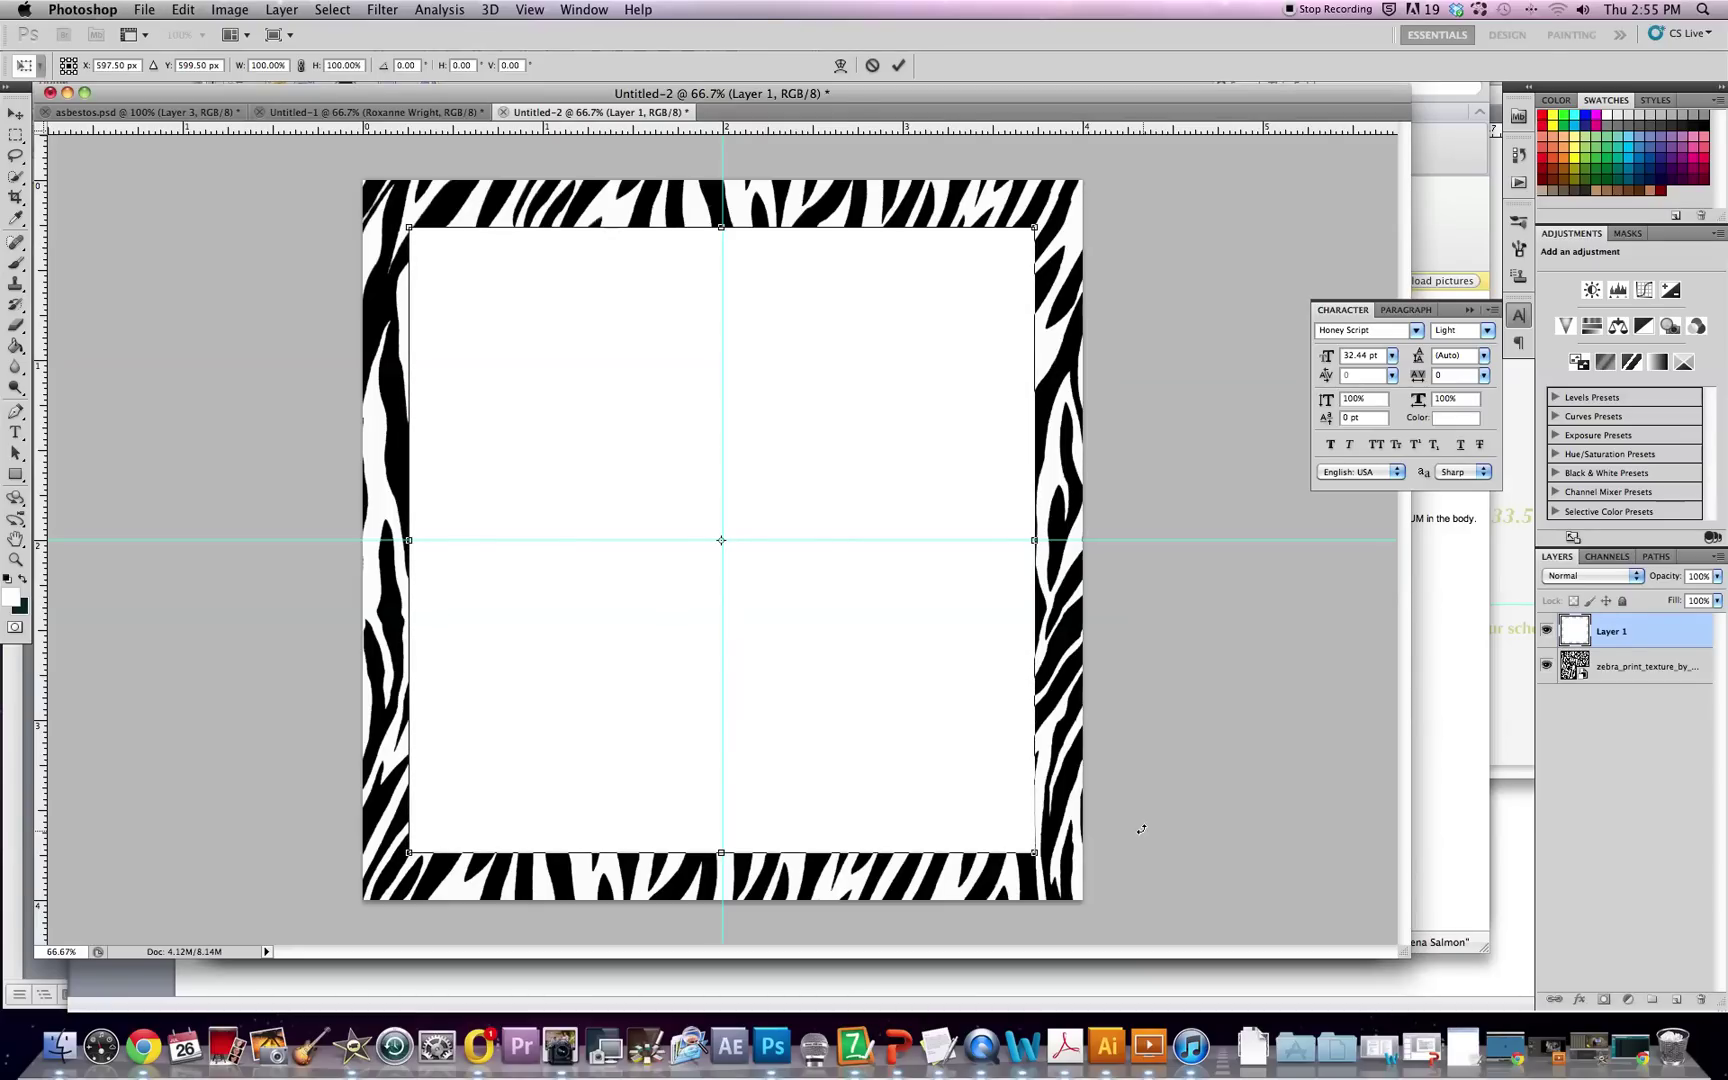
key("Right")
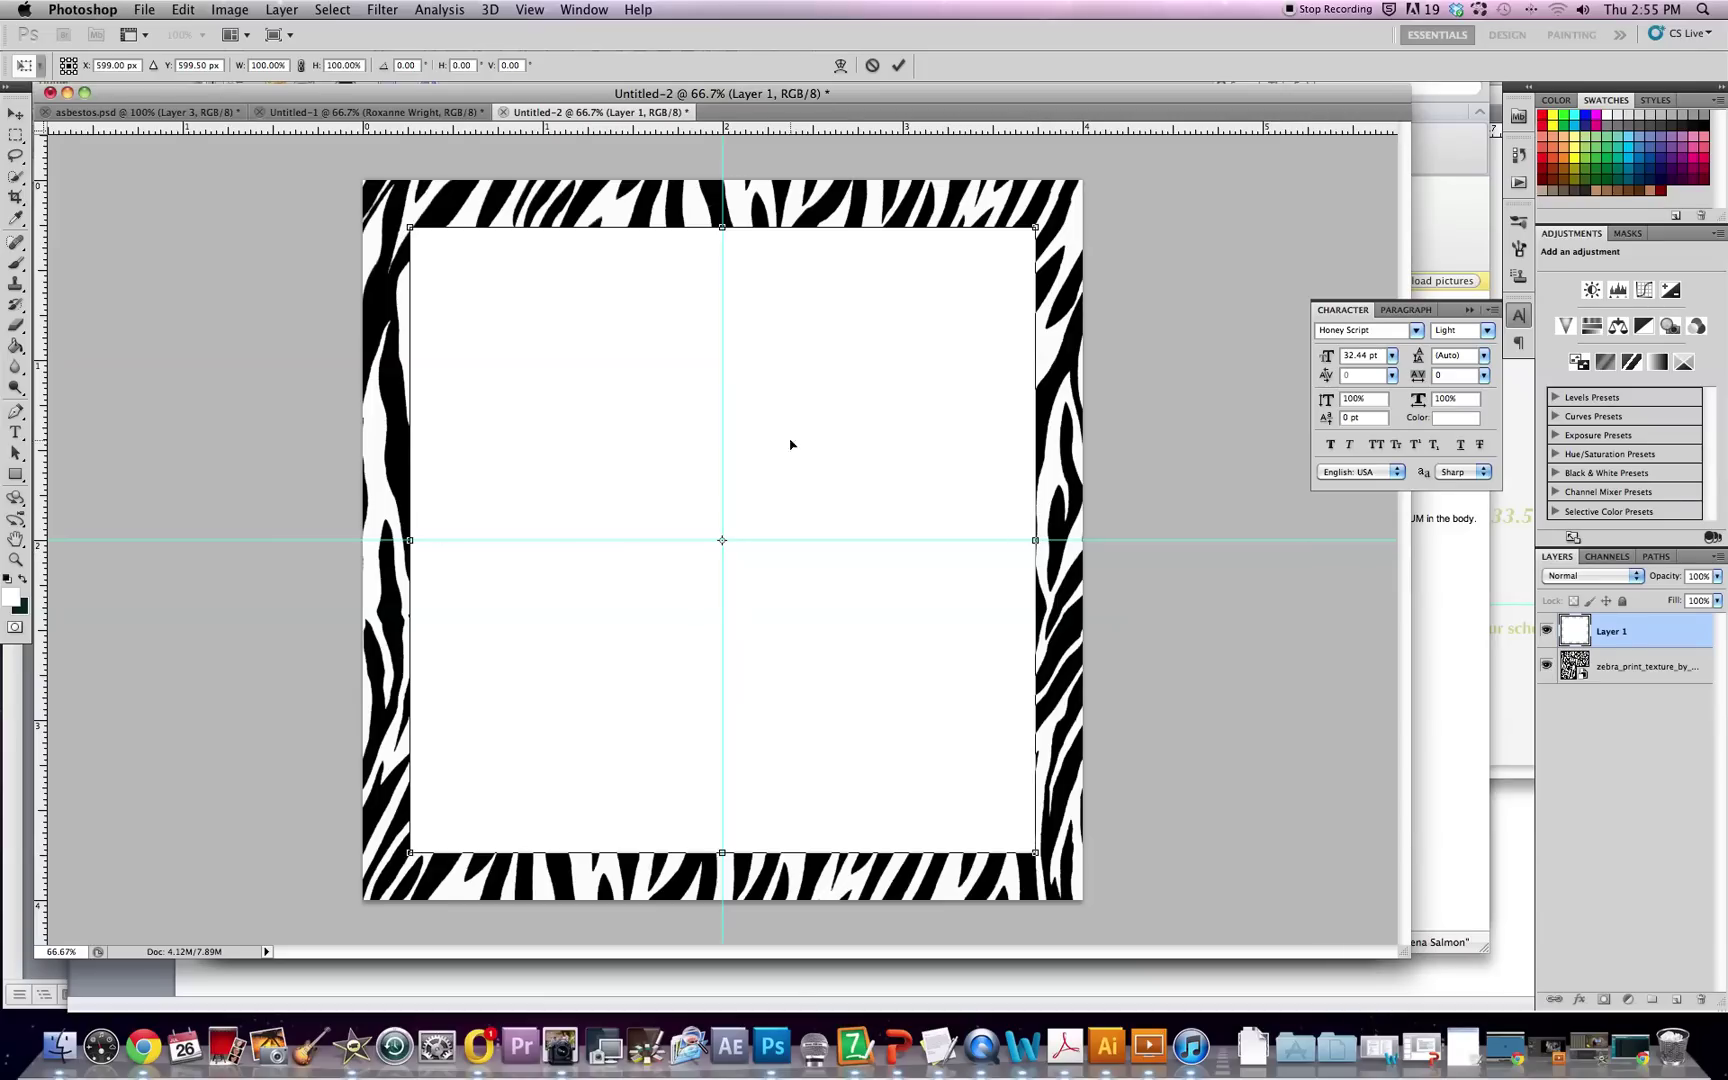
- Commit the white square's position and clear all guides from the canvas
left_click(898, 65)
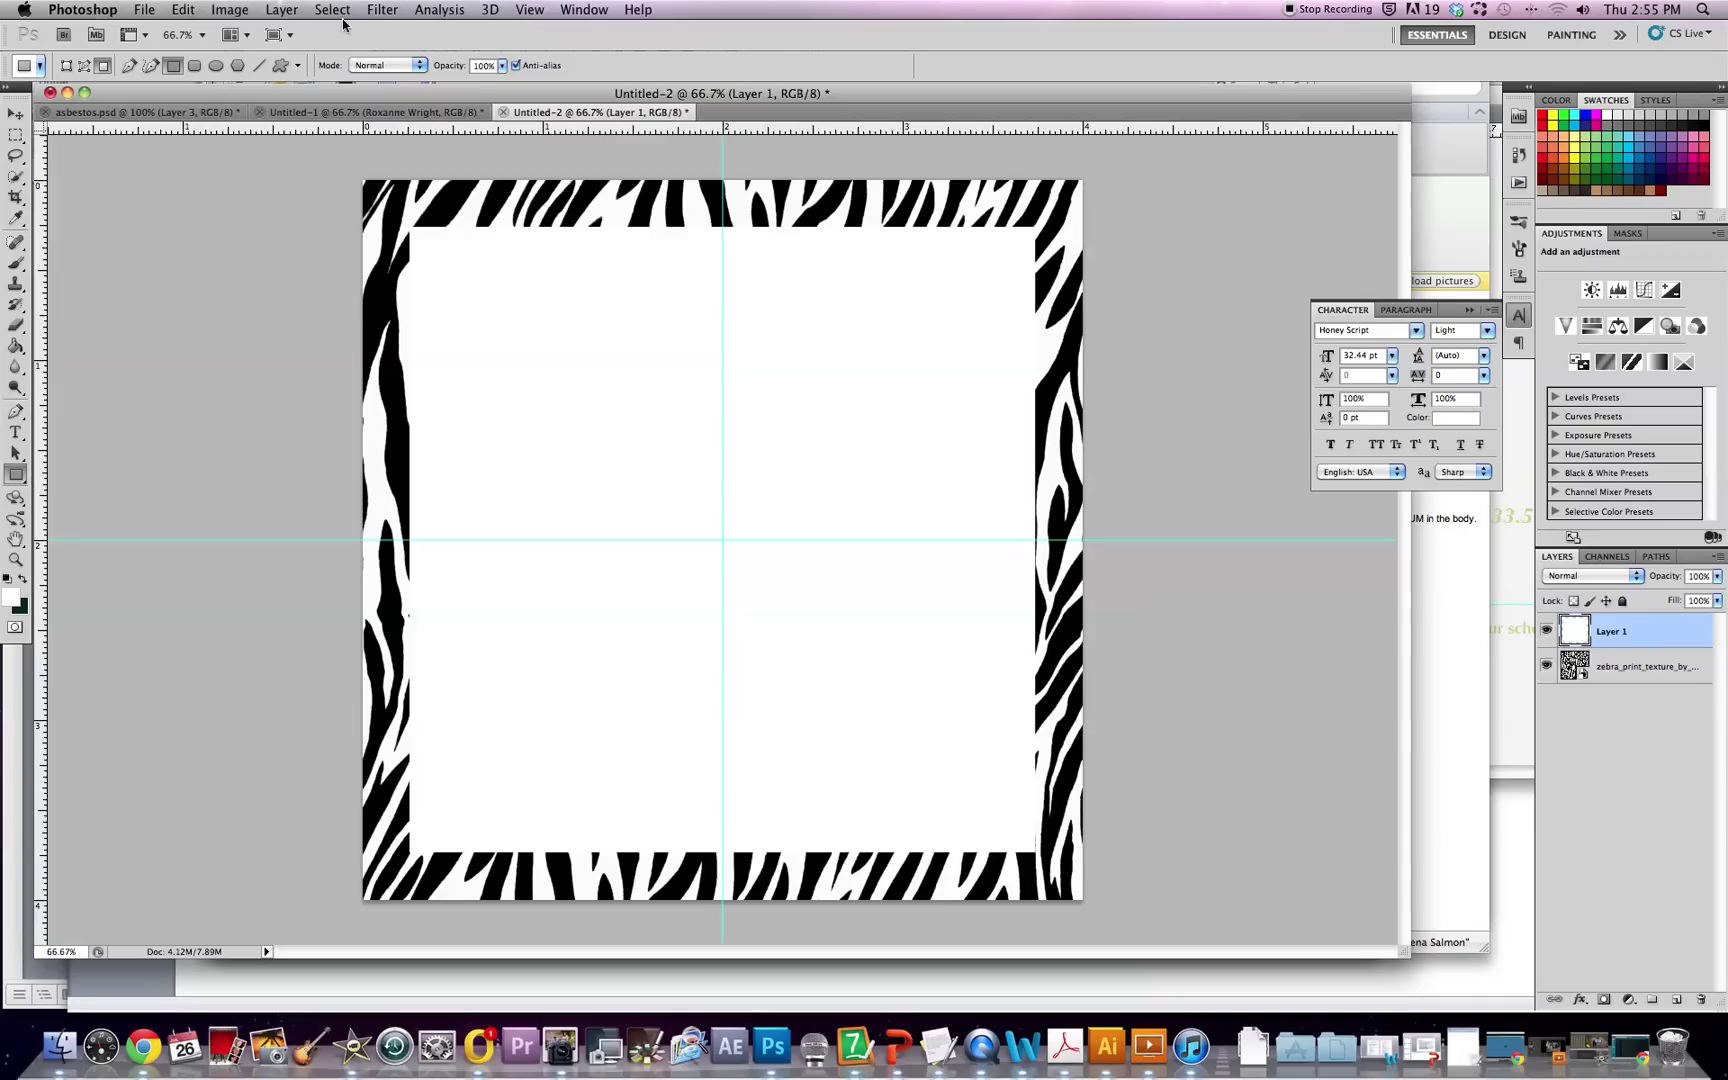
left_click(519, 8)
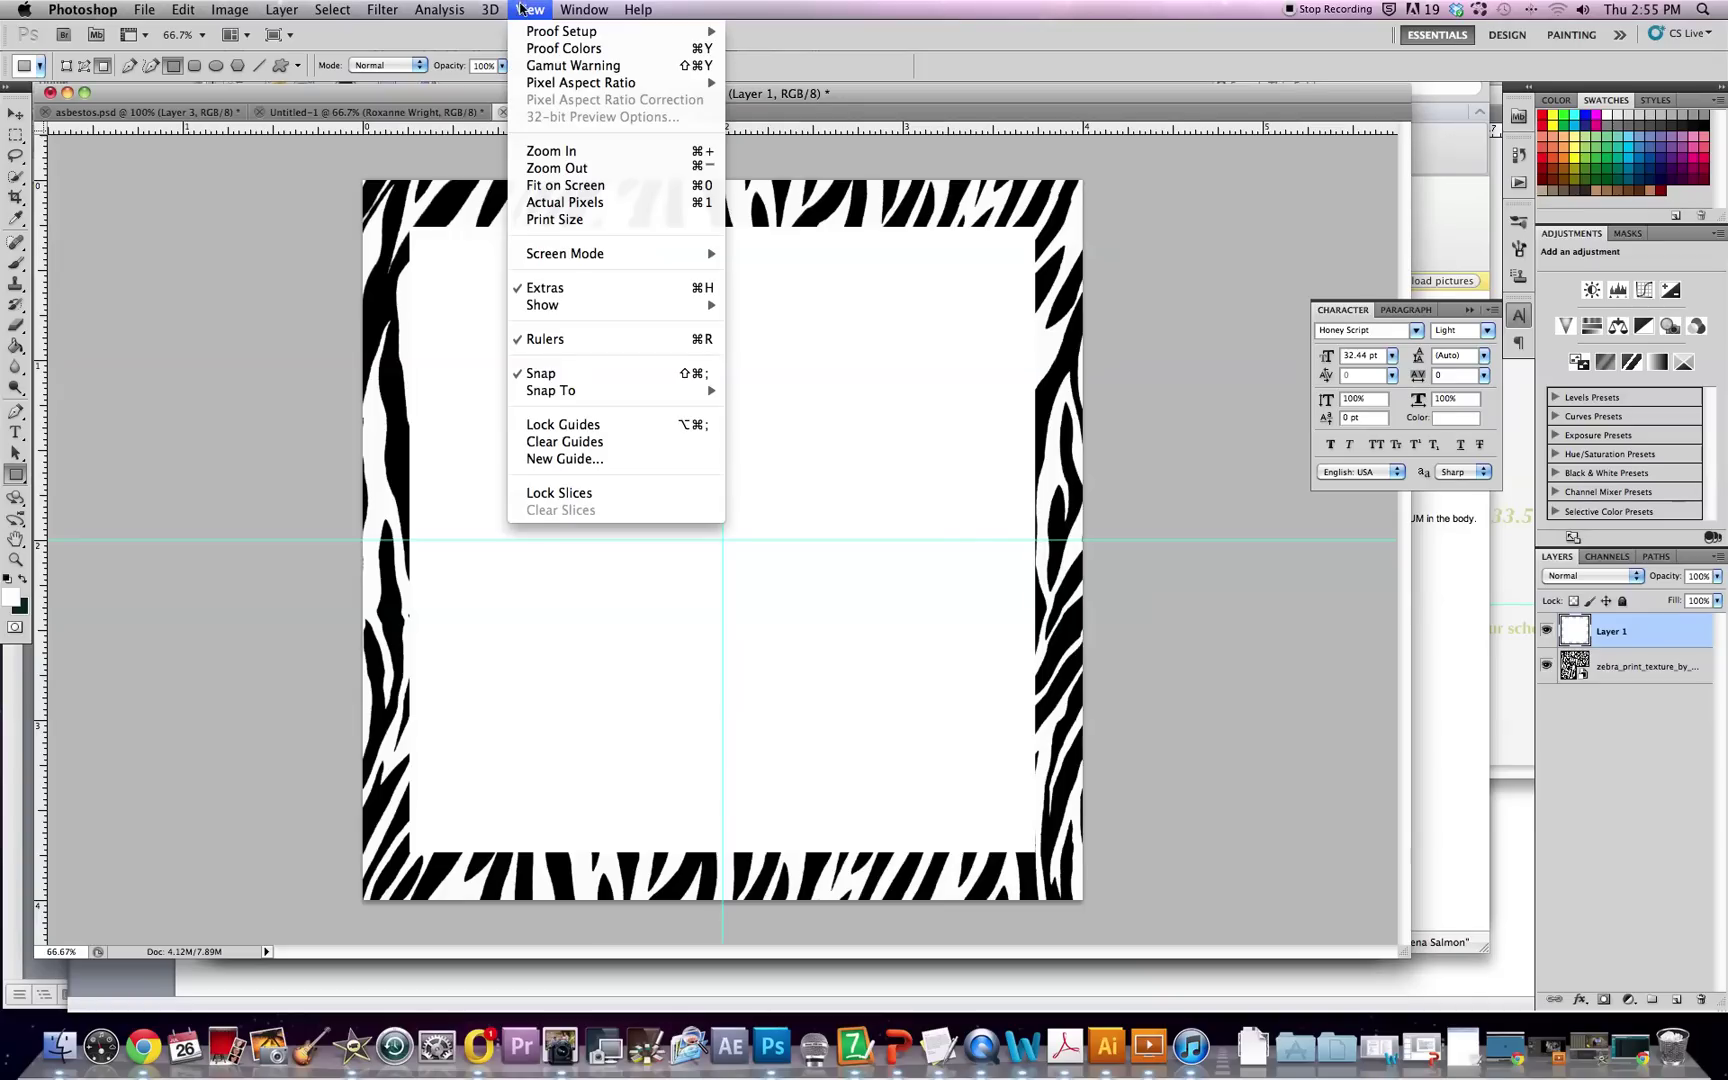
left_click(636, 443)
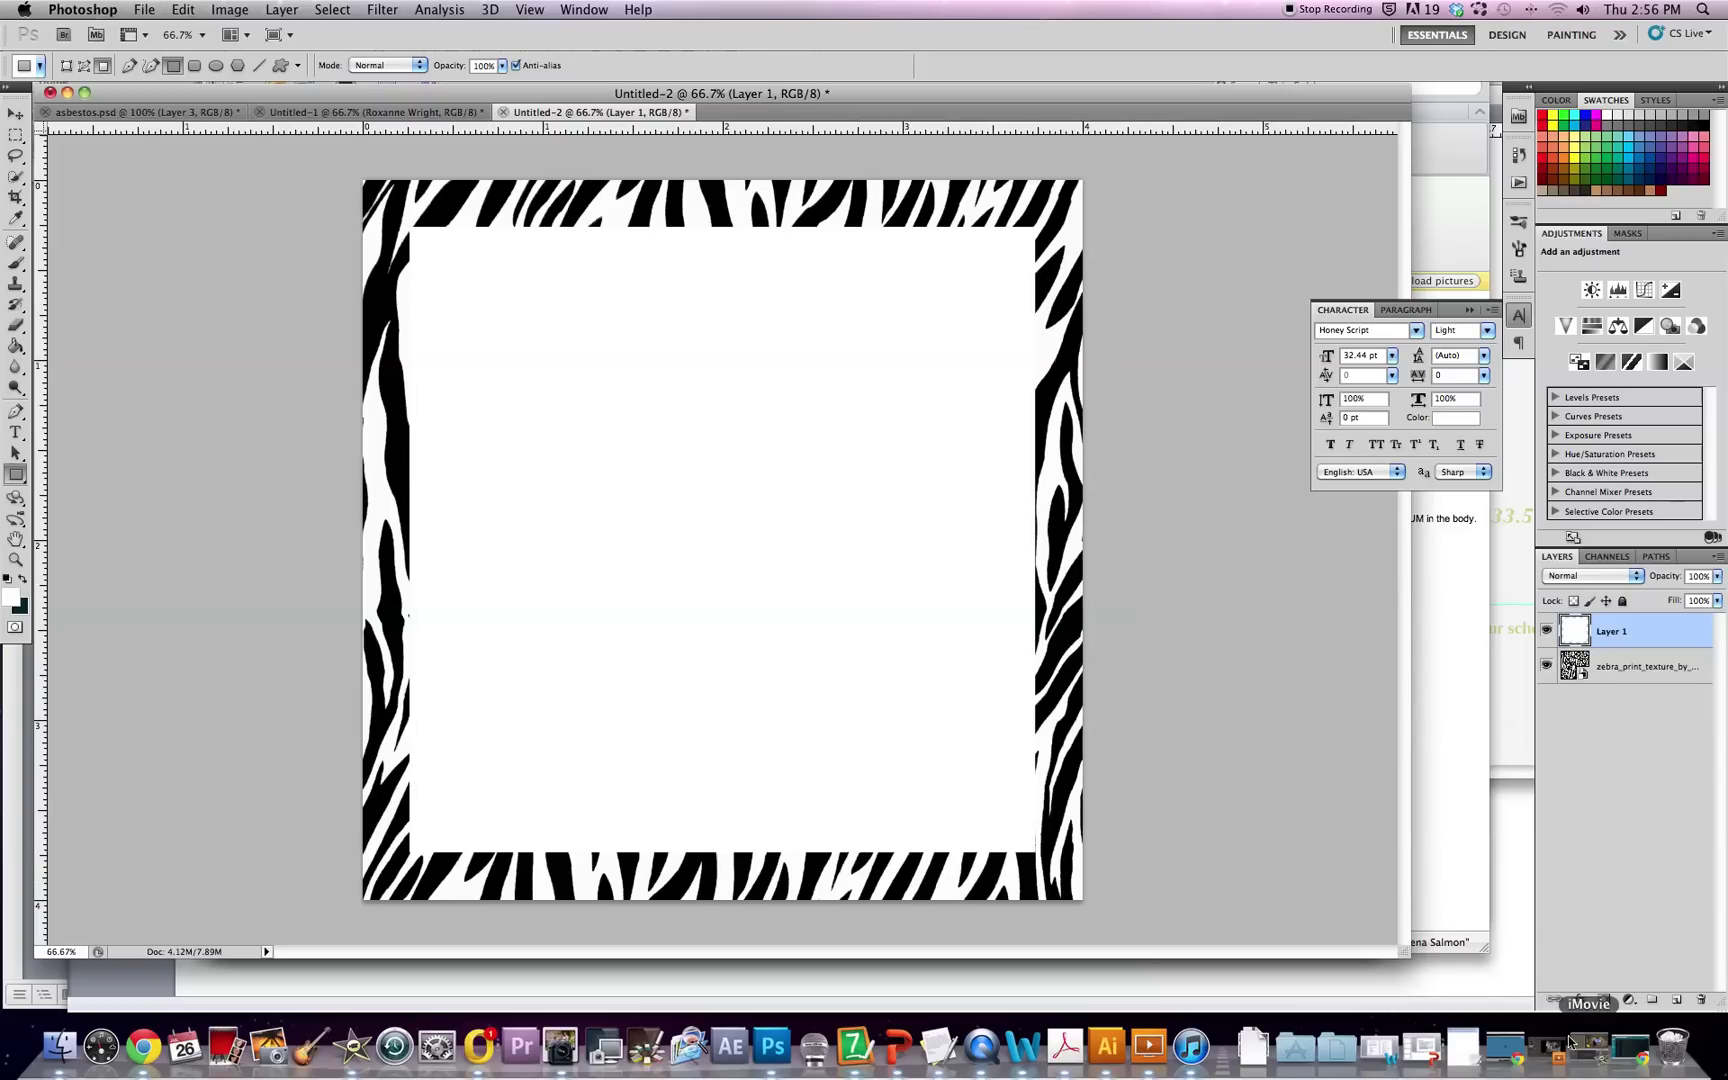
- Add a 9 px outside Stroke in teal 32c4ca to the white square layer
left_click(1580, 999)
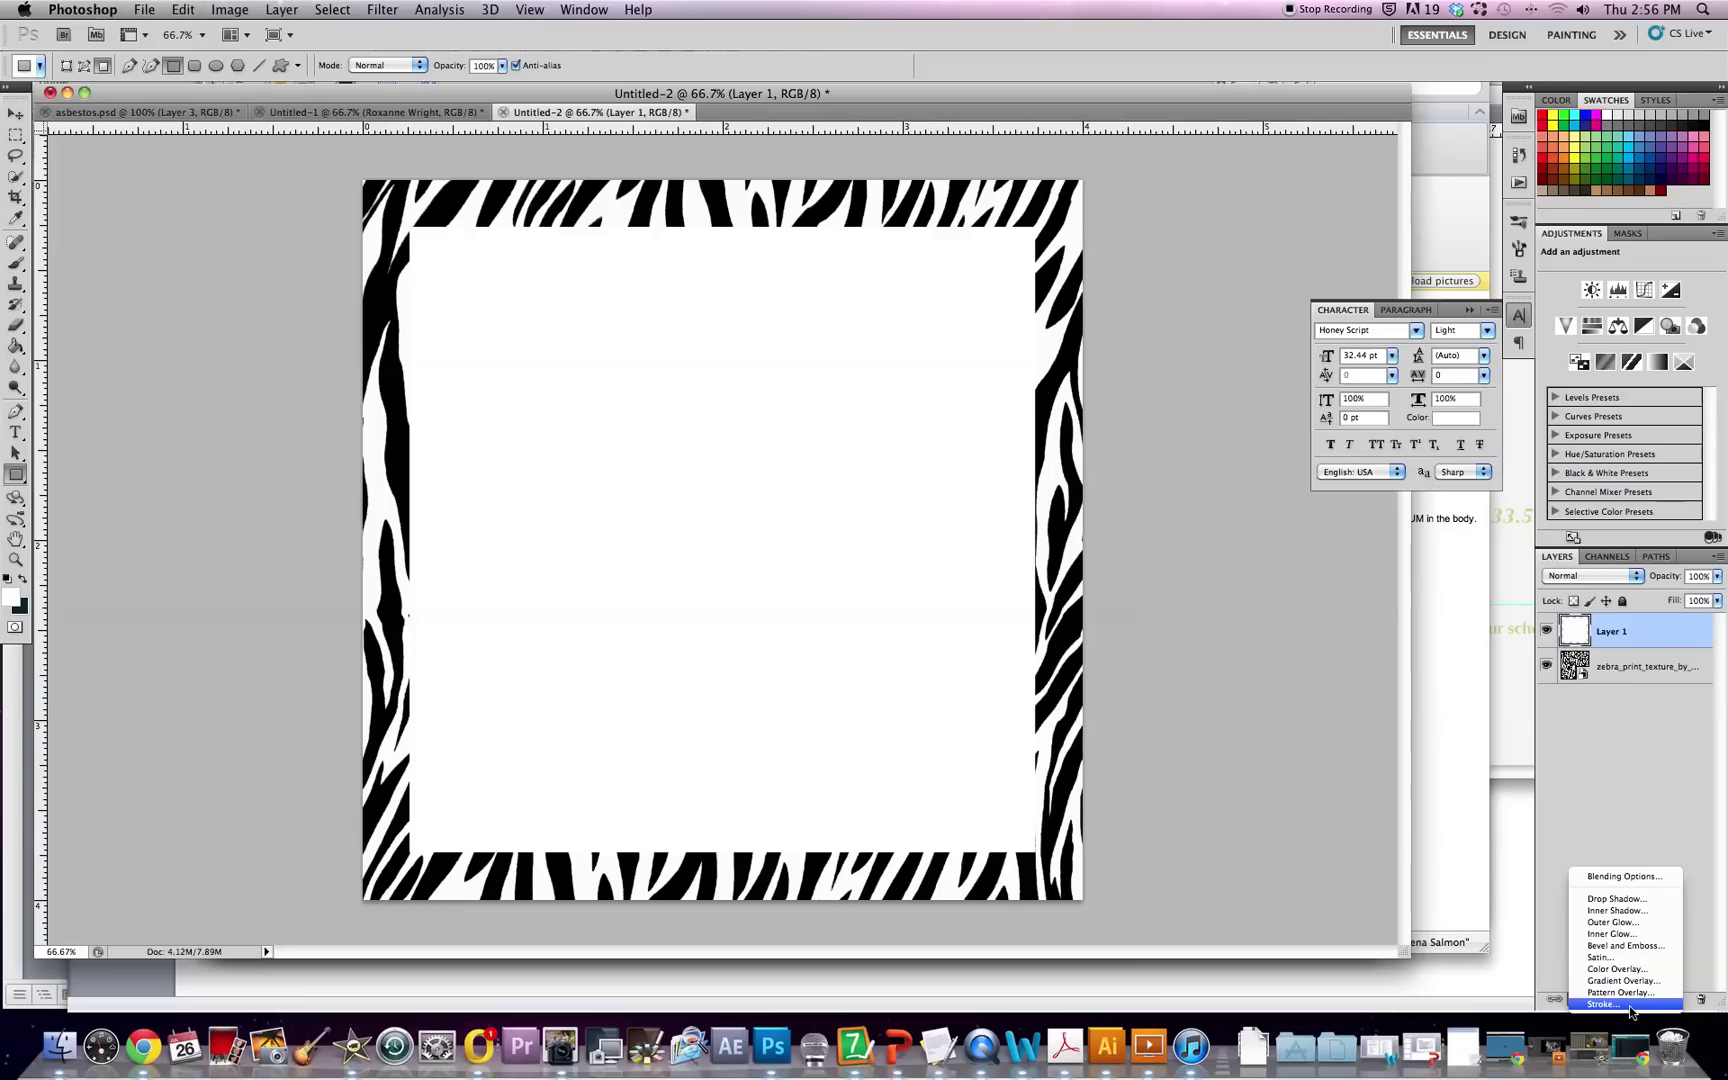
left_click(1629, 1006)
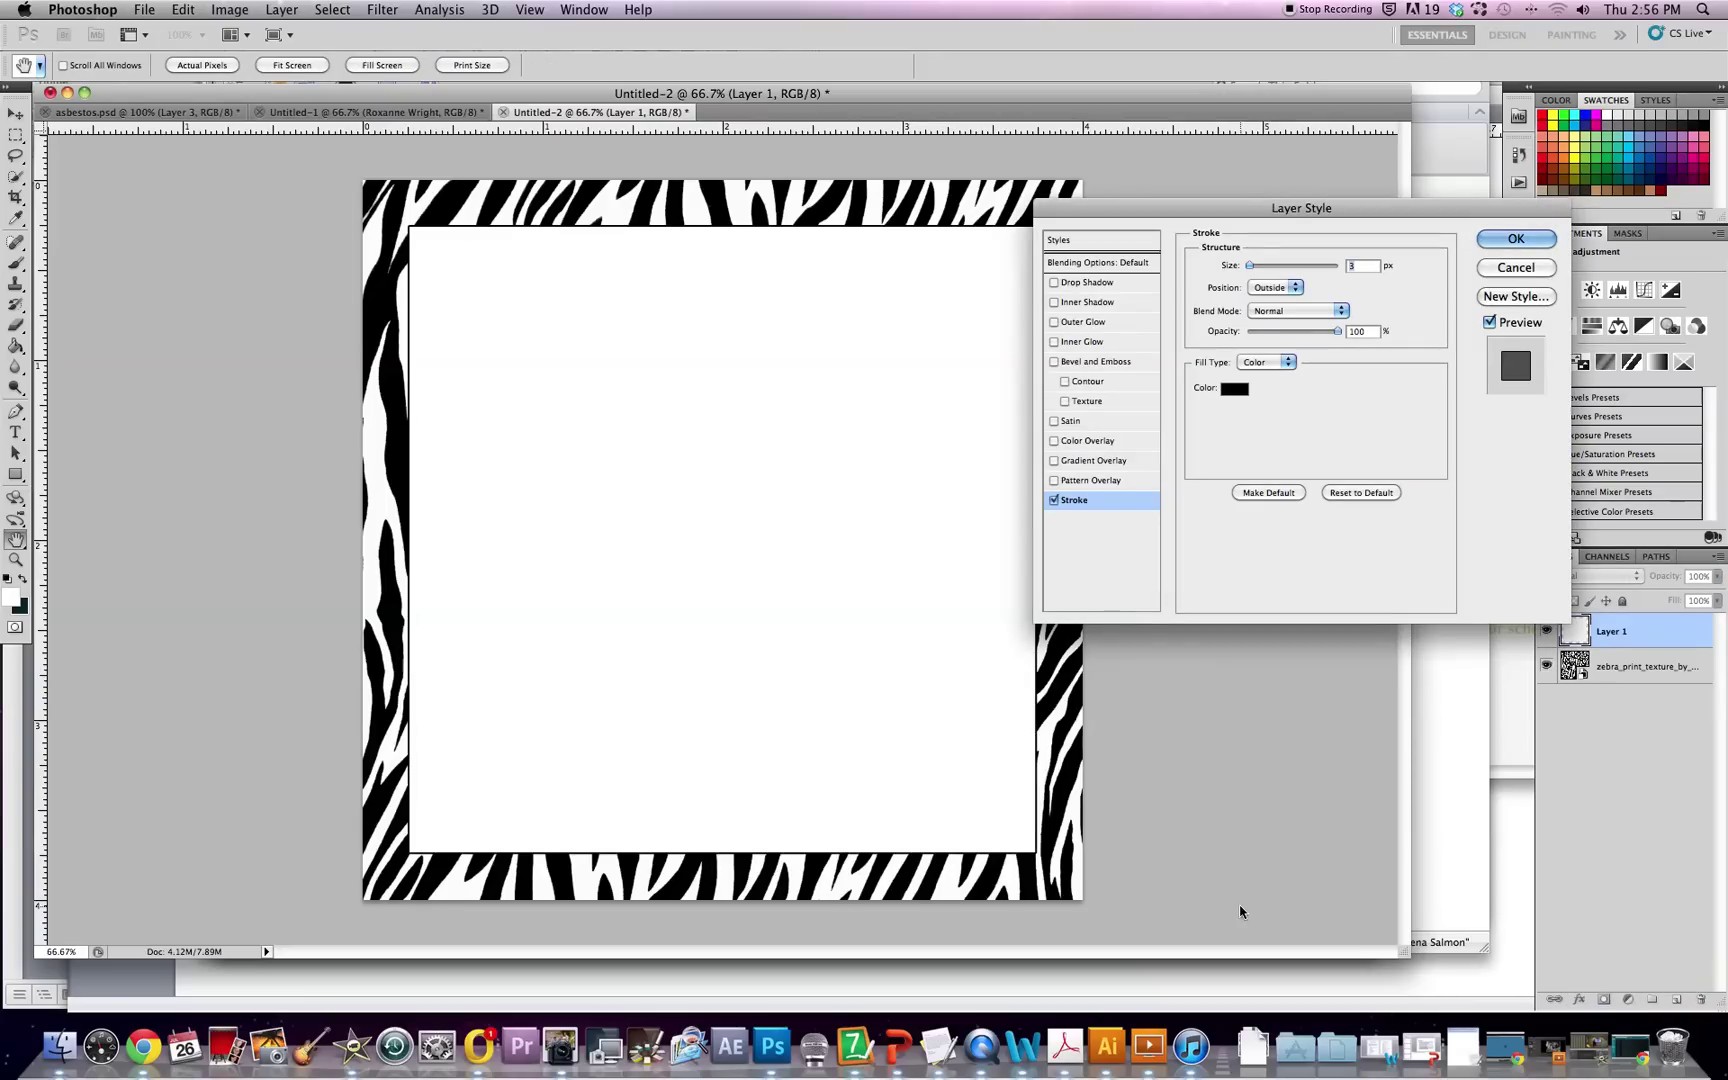
left_click(1232, 389)
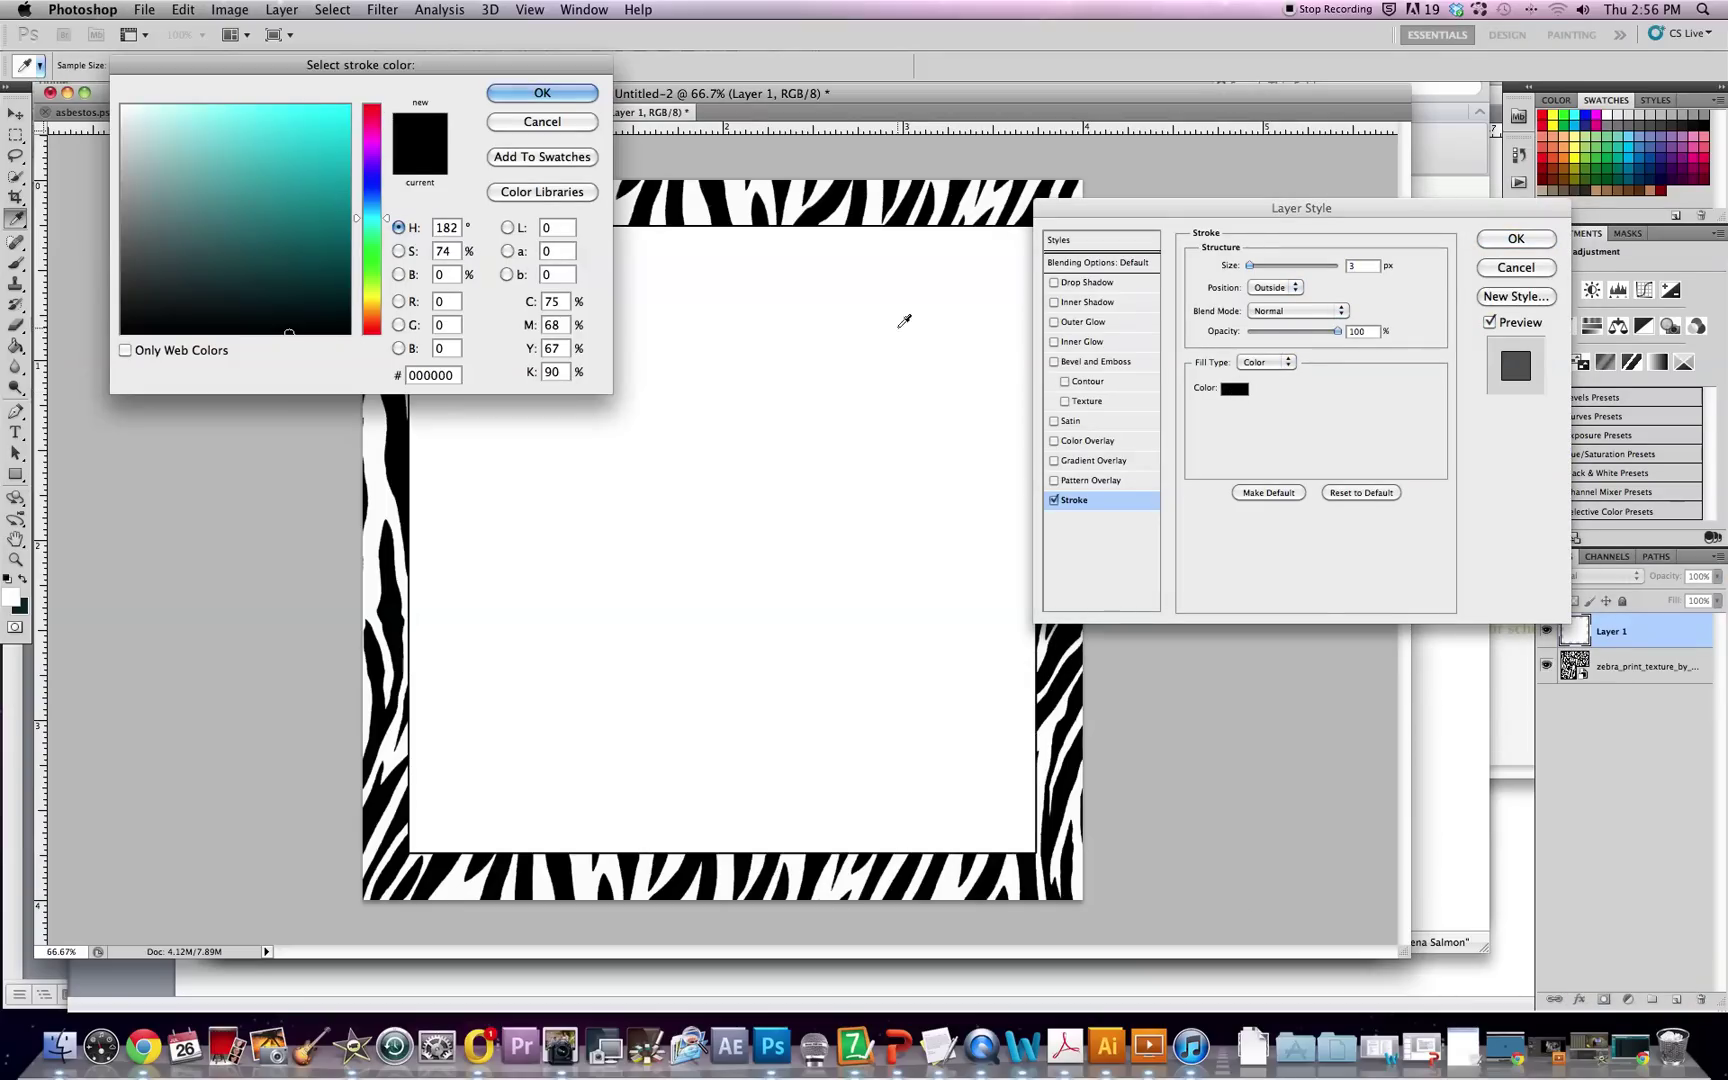
mouse_move(297, 317)
left_mouse_down()
mouse_move(302, 178)
mouse_move(287, 162)
mouse_move(352, 156)
mouse_move(293, 152)
left_mouse_up()
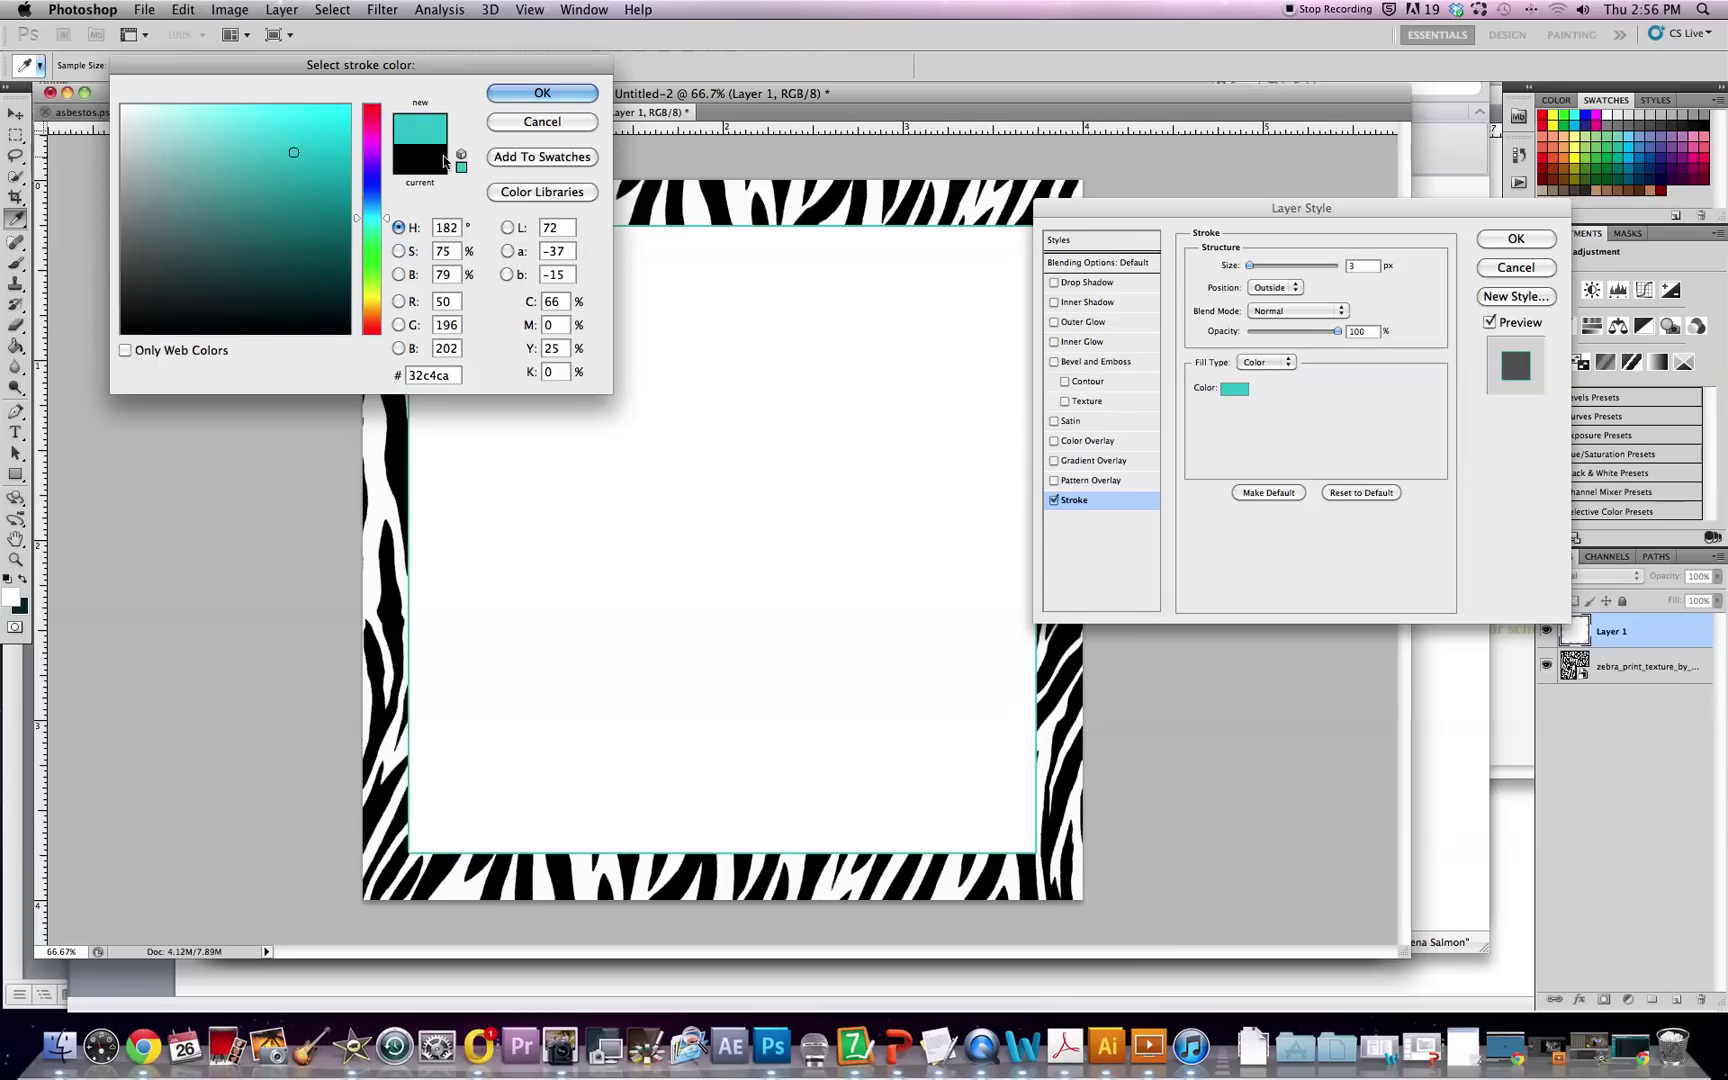
left_click(508, 92)
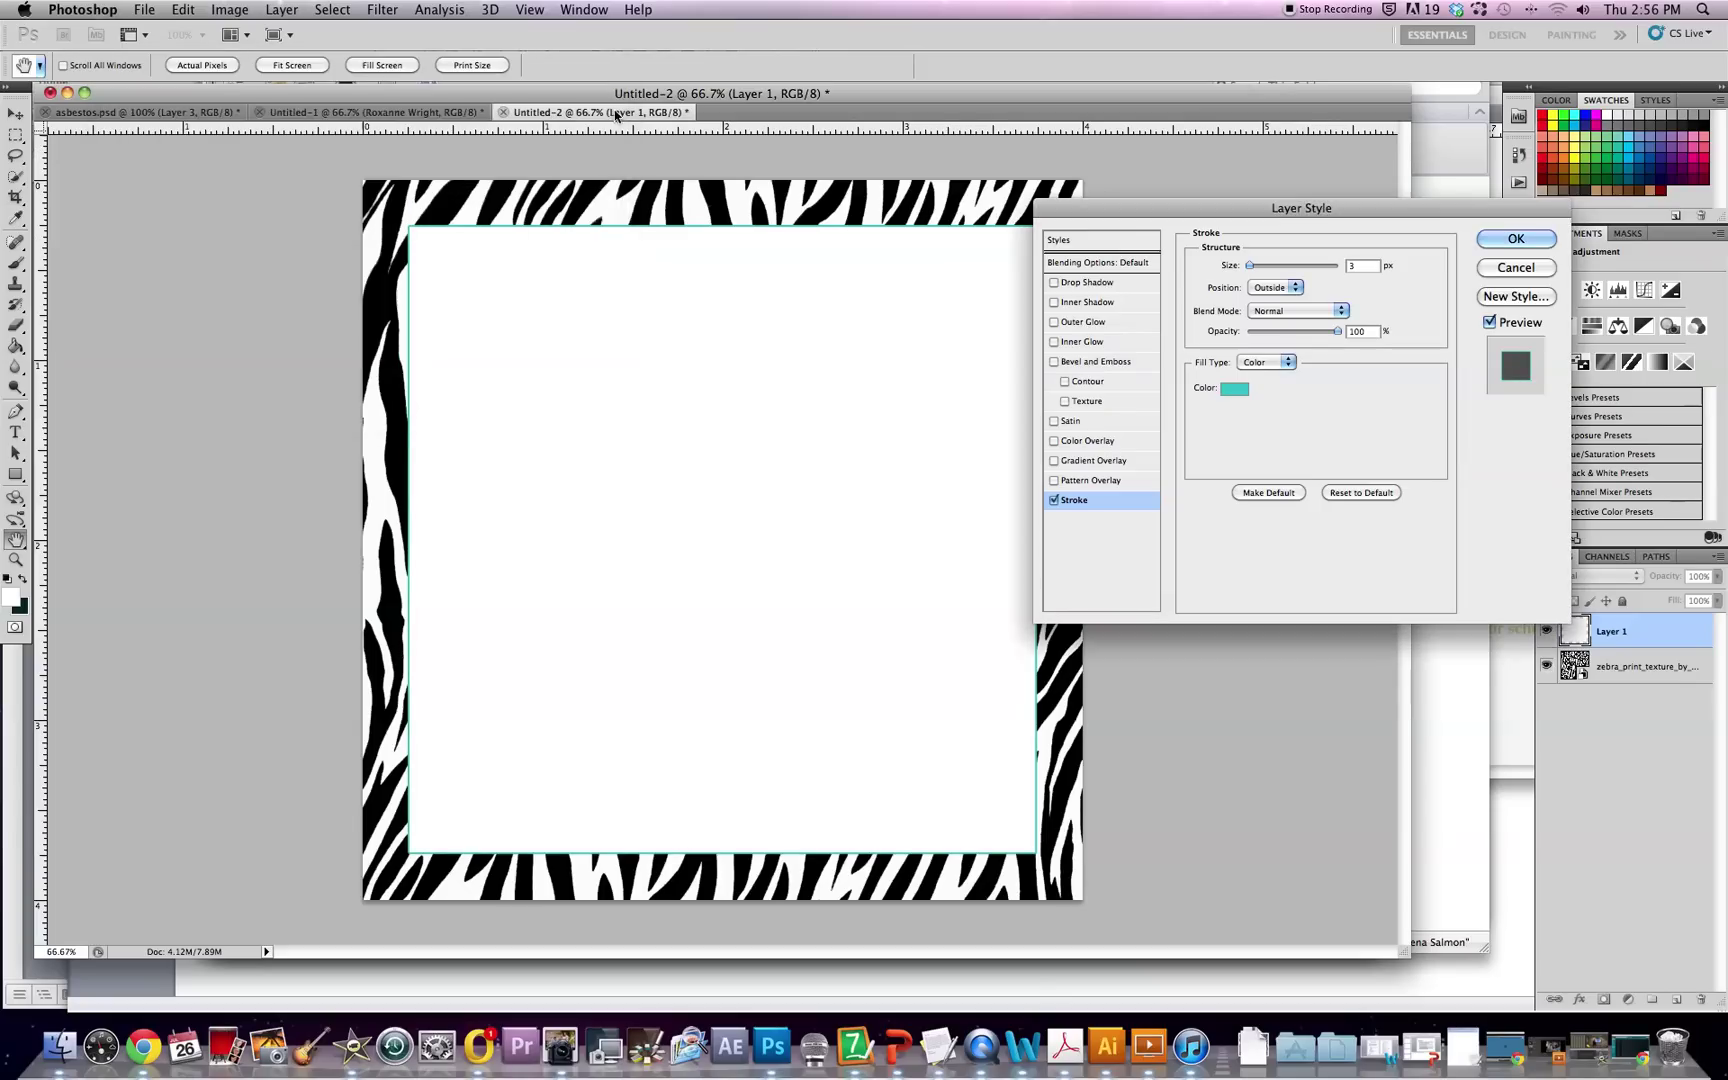
left_click_drag(1346, 214, 1335, 260)
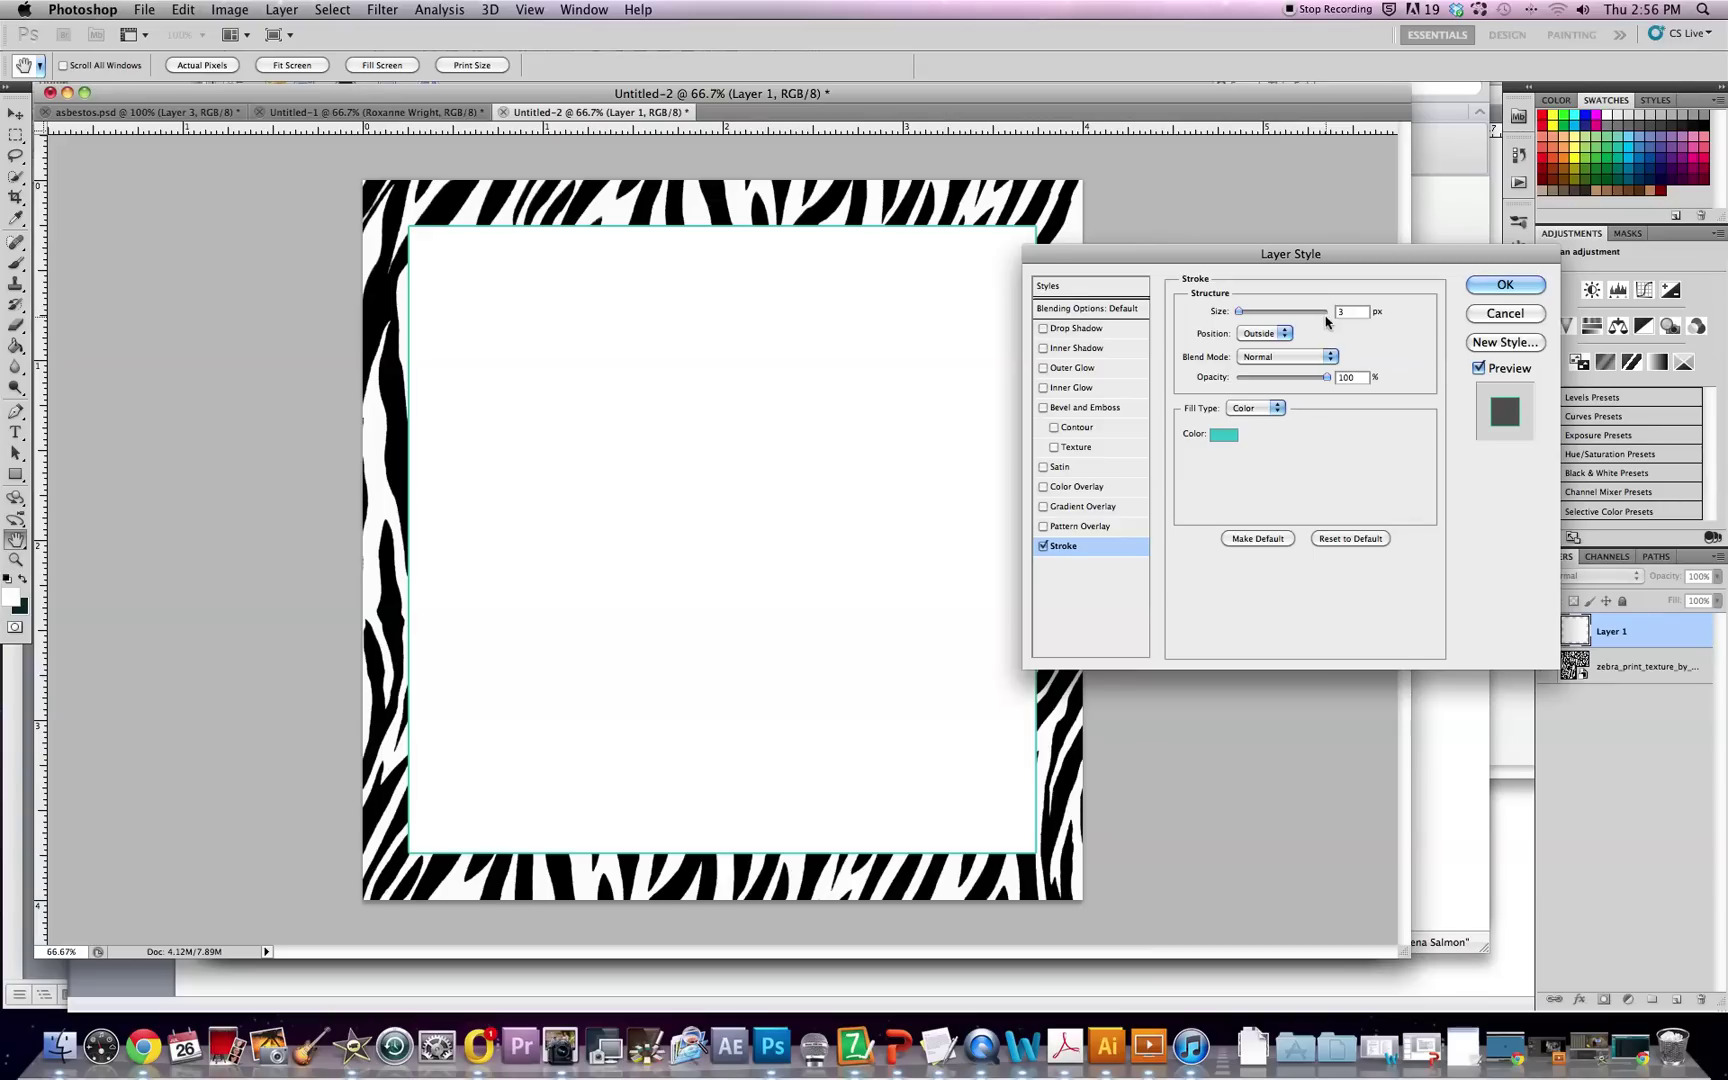
left_click_drag(1247, 318, 1241, 317)
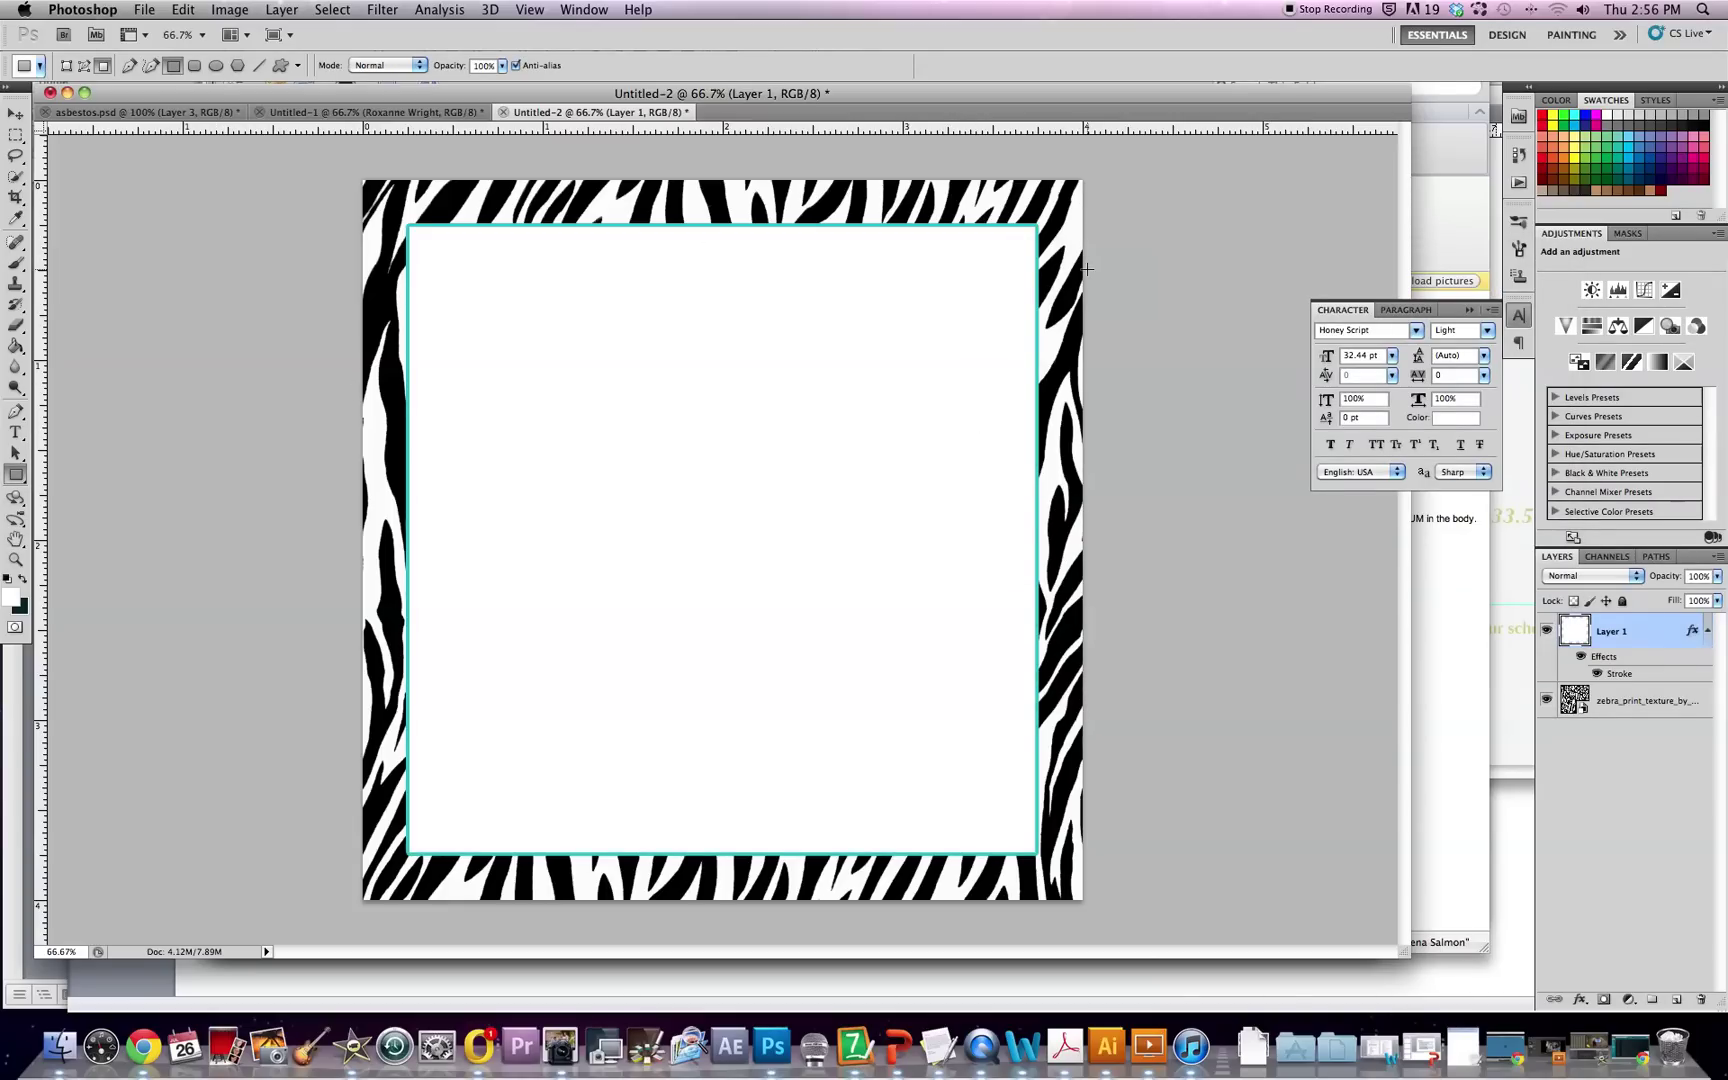
- Copy the script name heading from Untitled-1 and paste it as a new type layer in Untitled-2
left_click(16, 432)
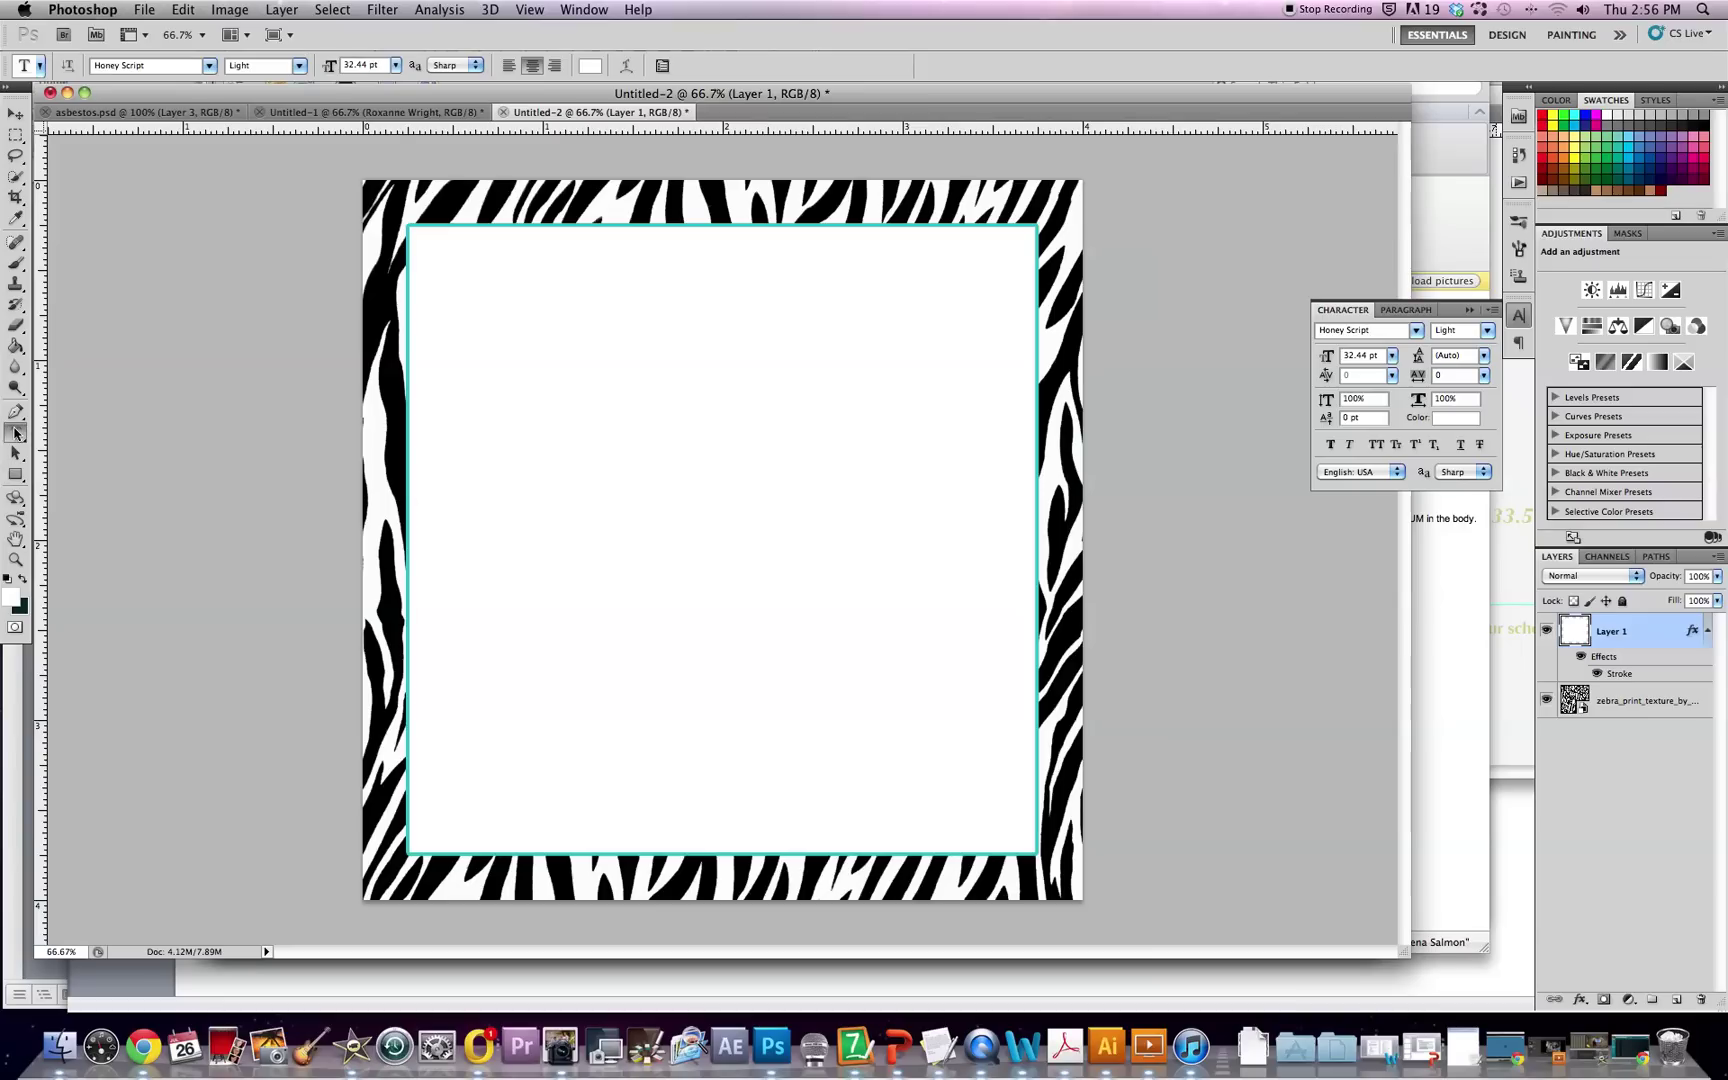
left_click(371, 114)
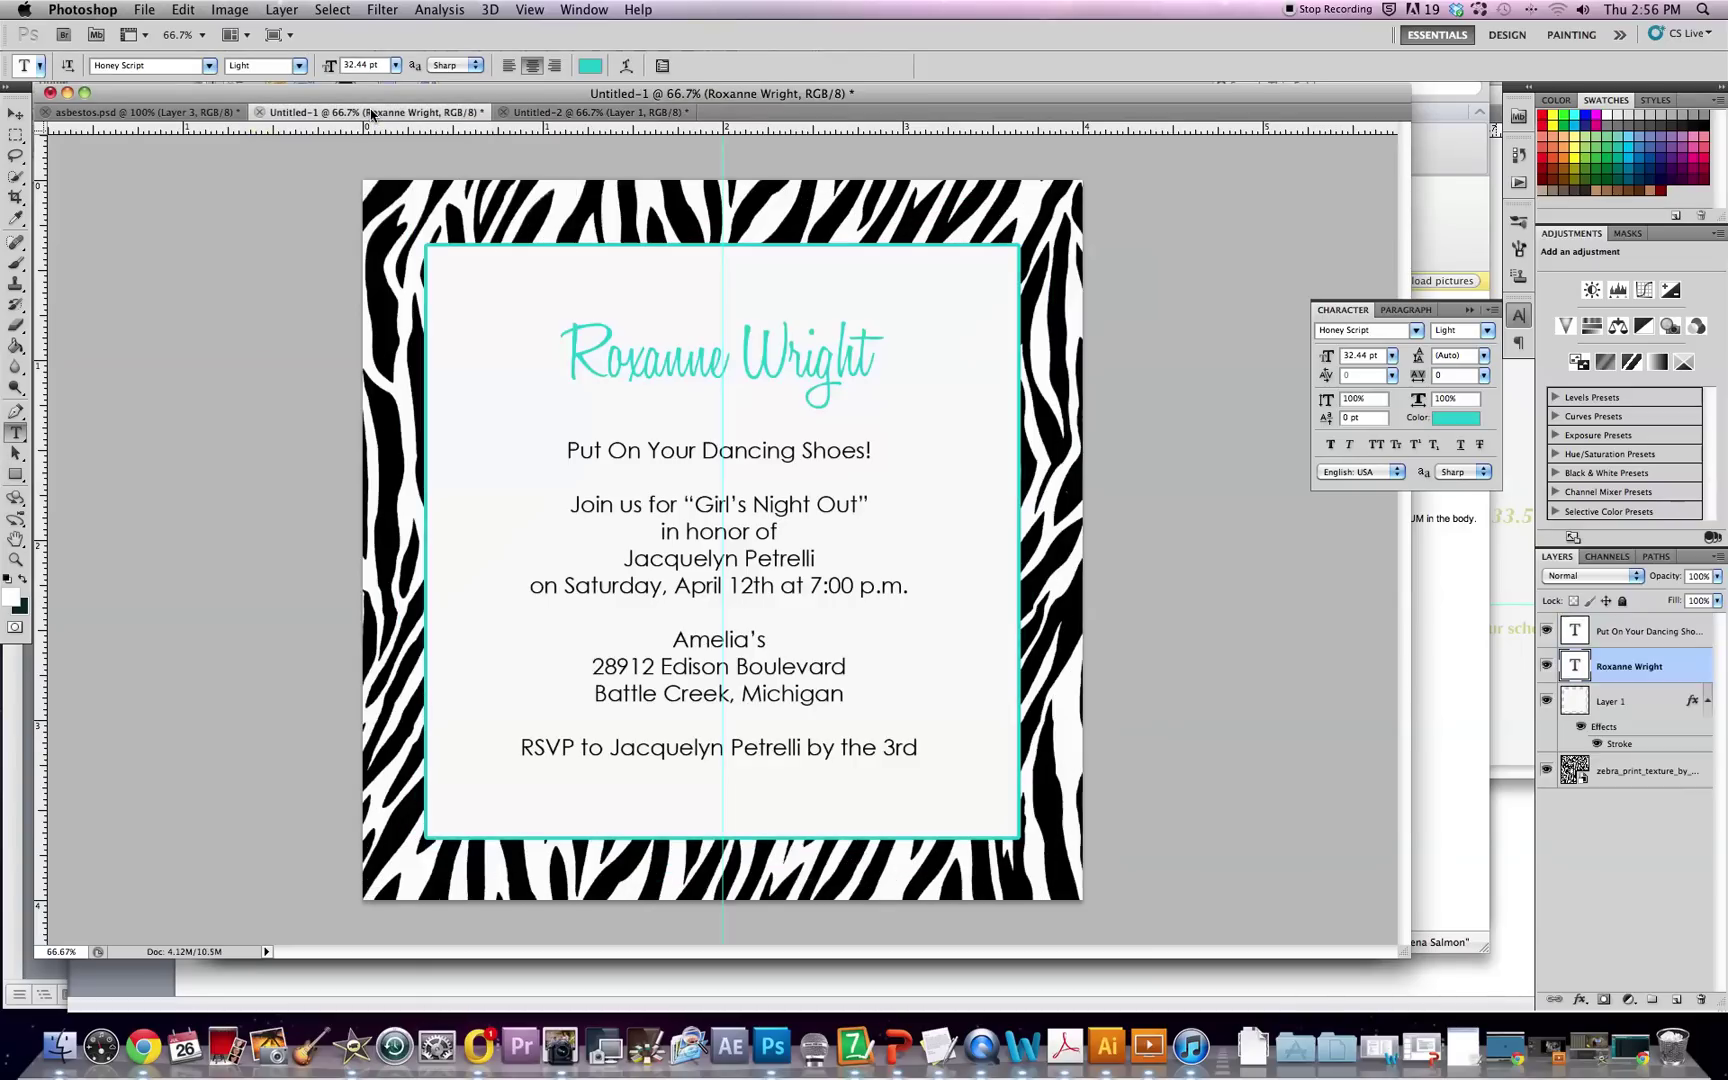
triple_click(704, 371)
key("cmd+c")
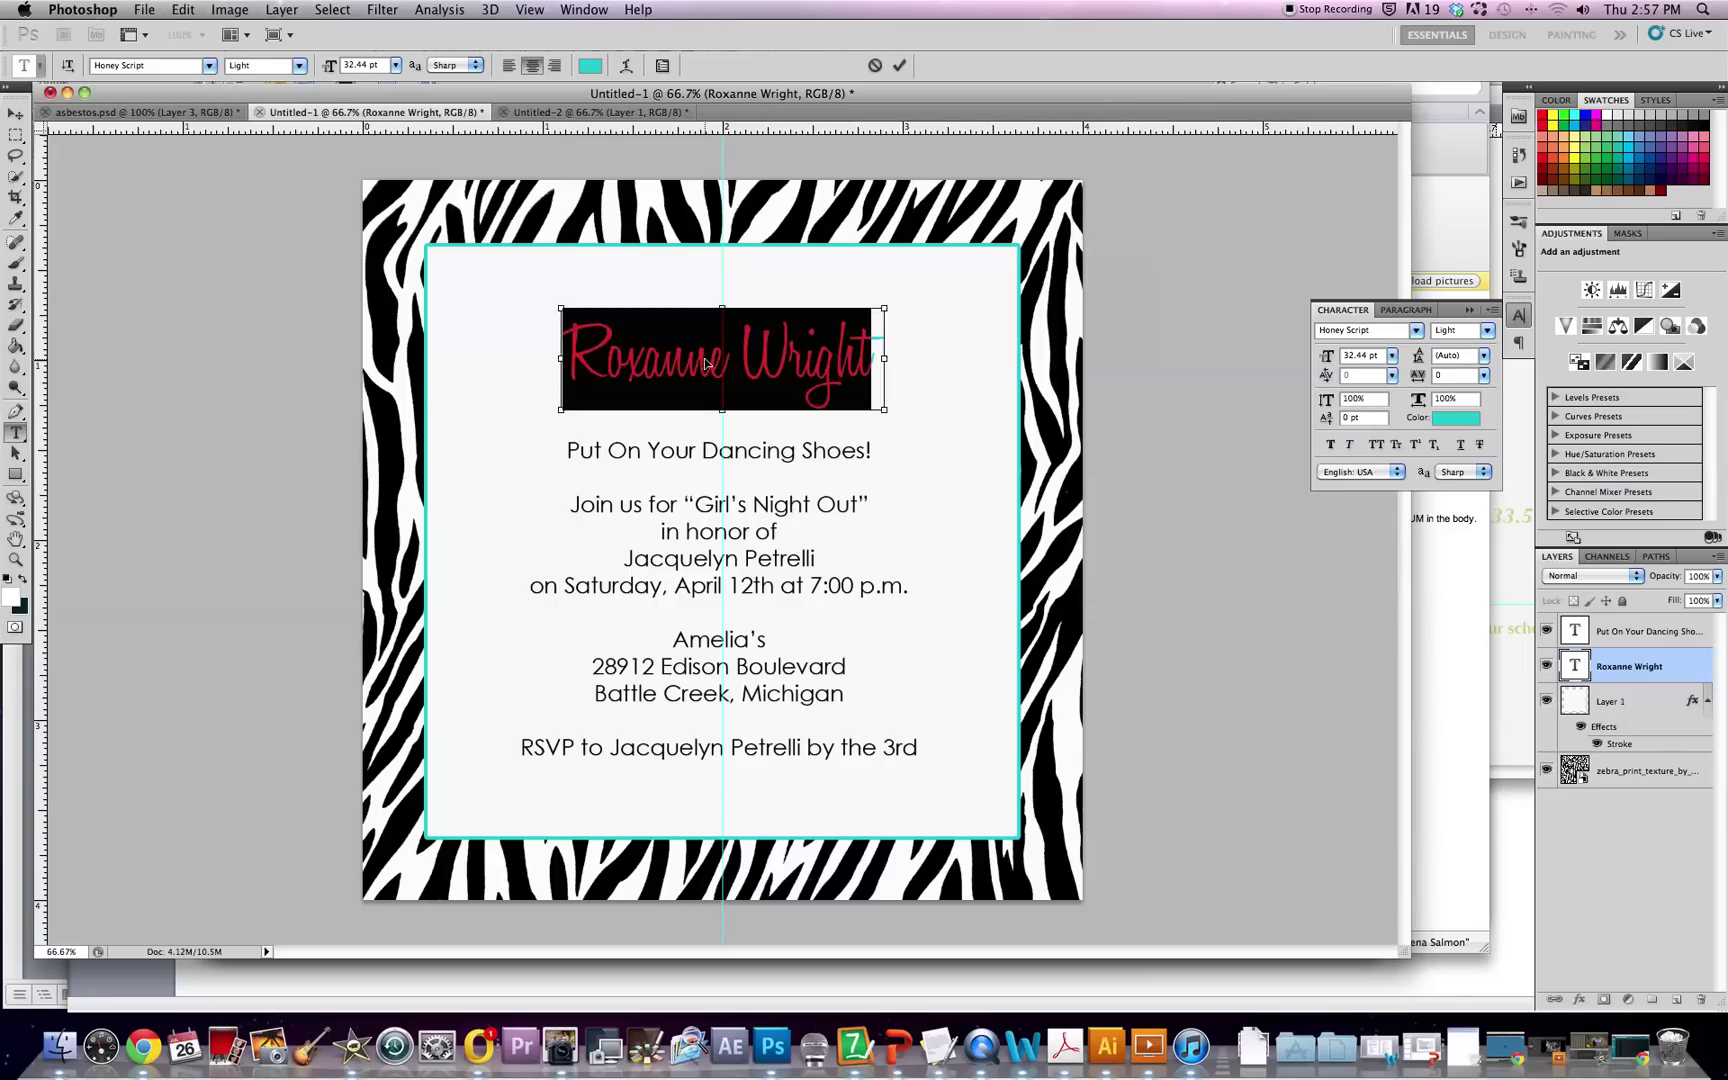
left_click(899, 65)
left_click(600, 112)
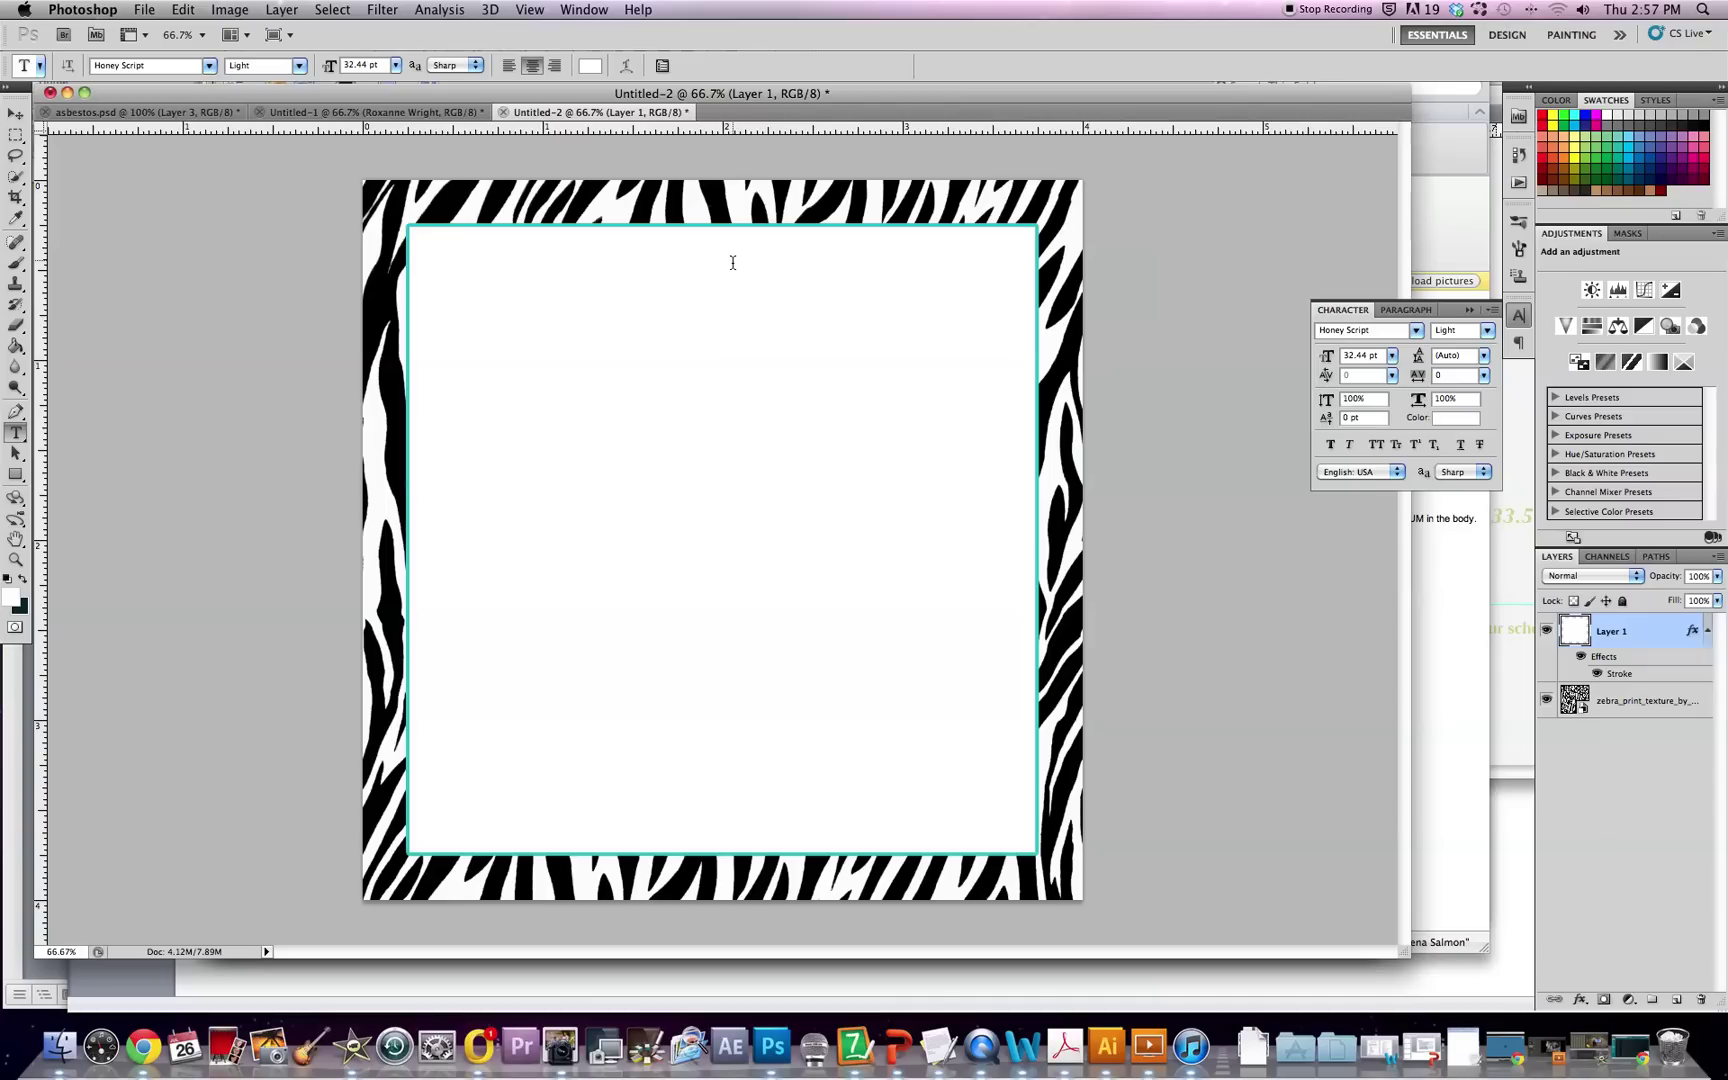
left_click(559, 334)
key("cmd+v")
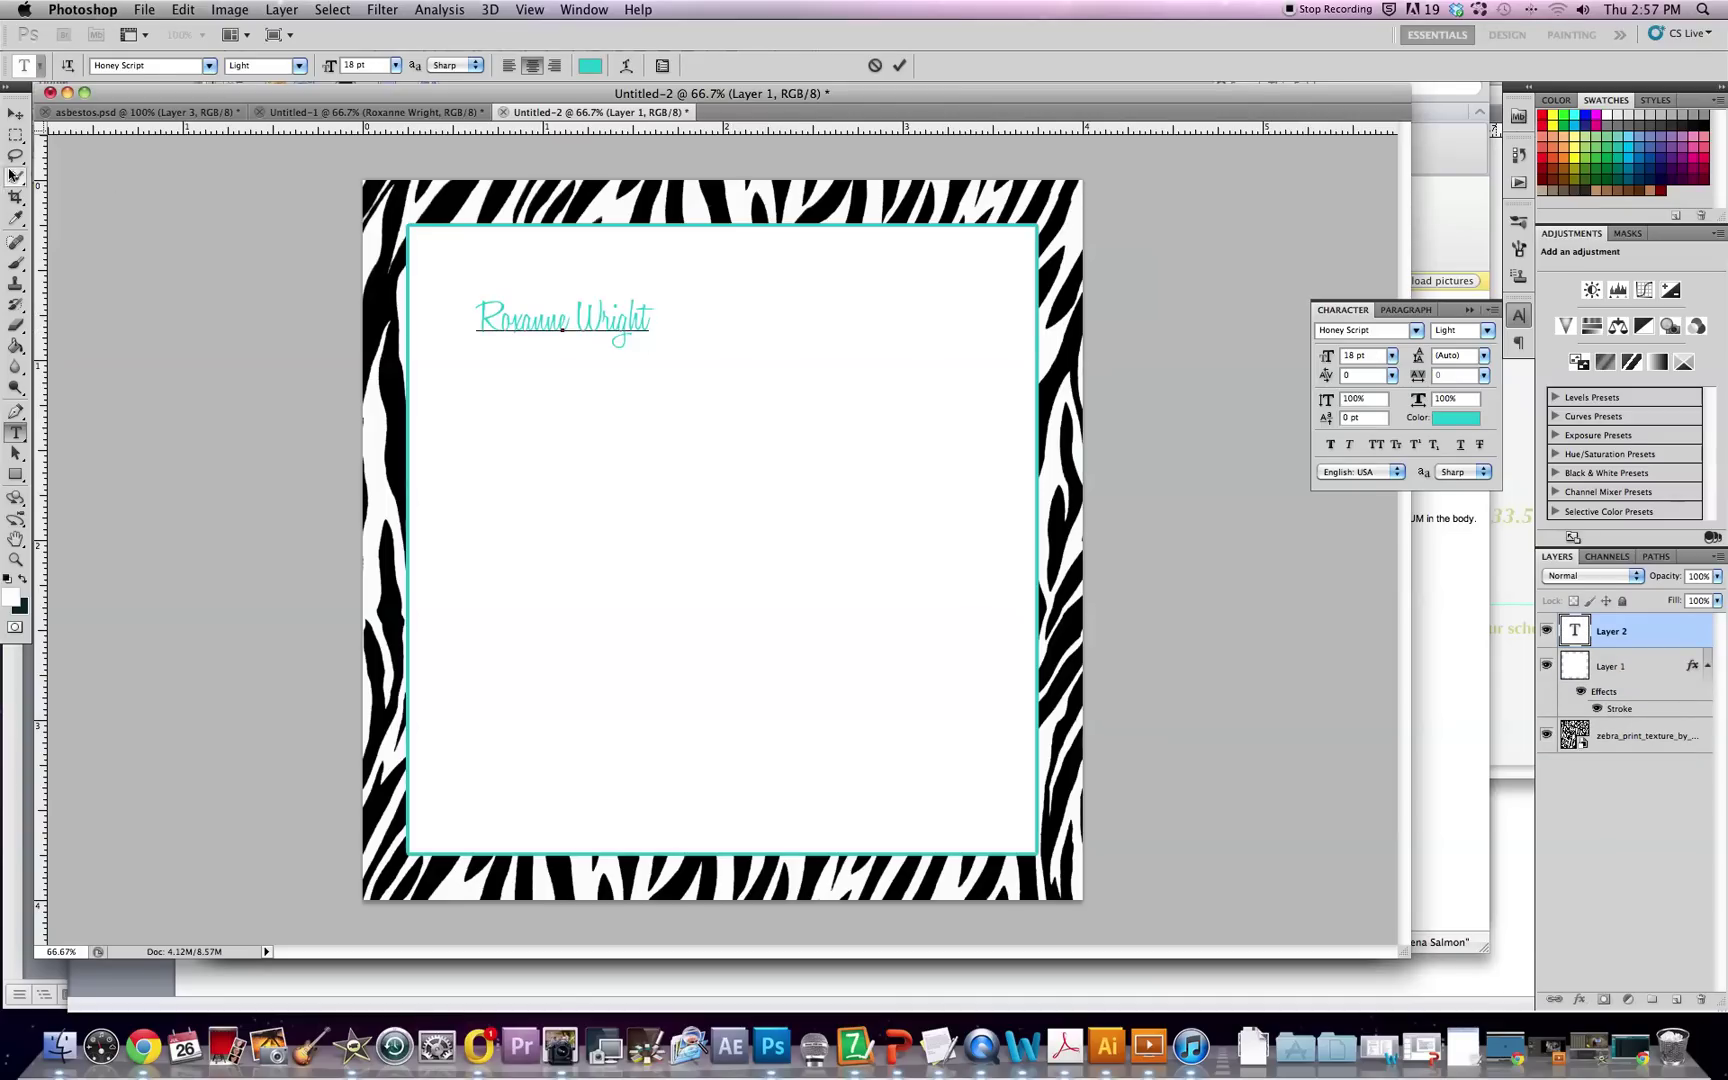
left_click(490, 240)
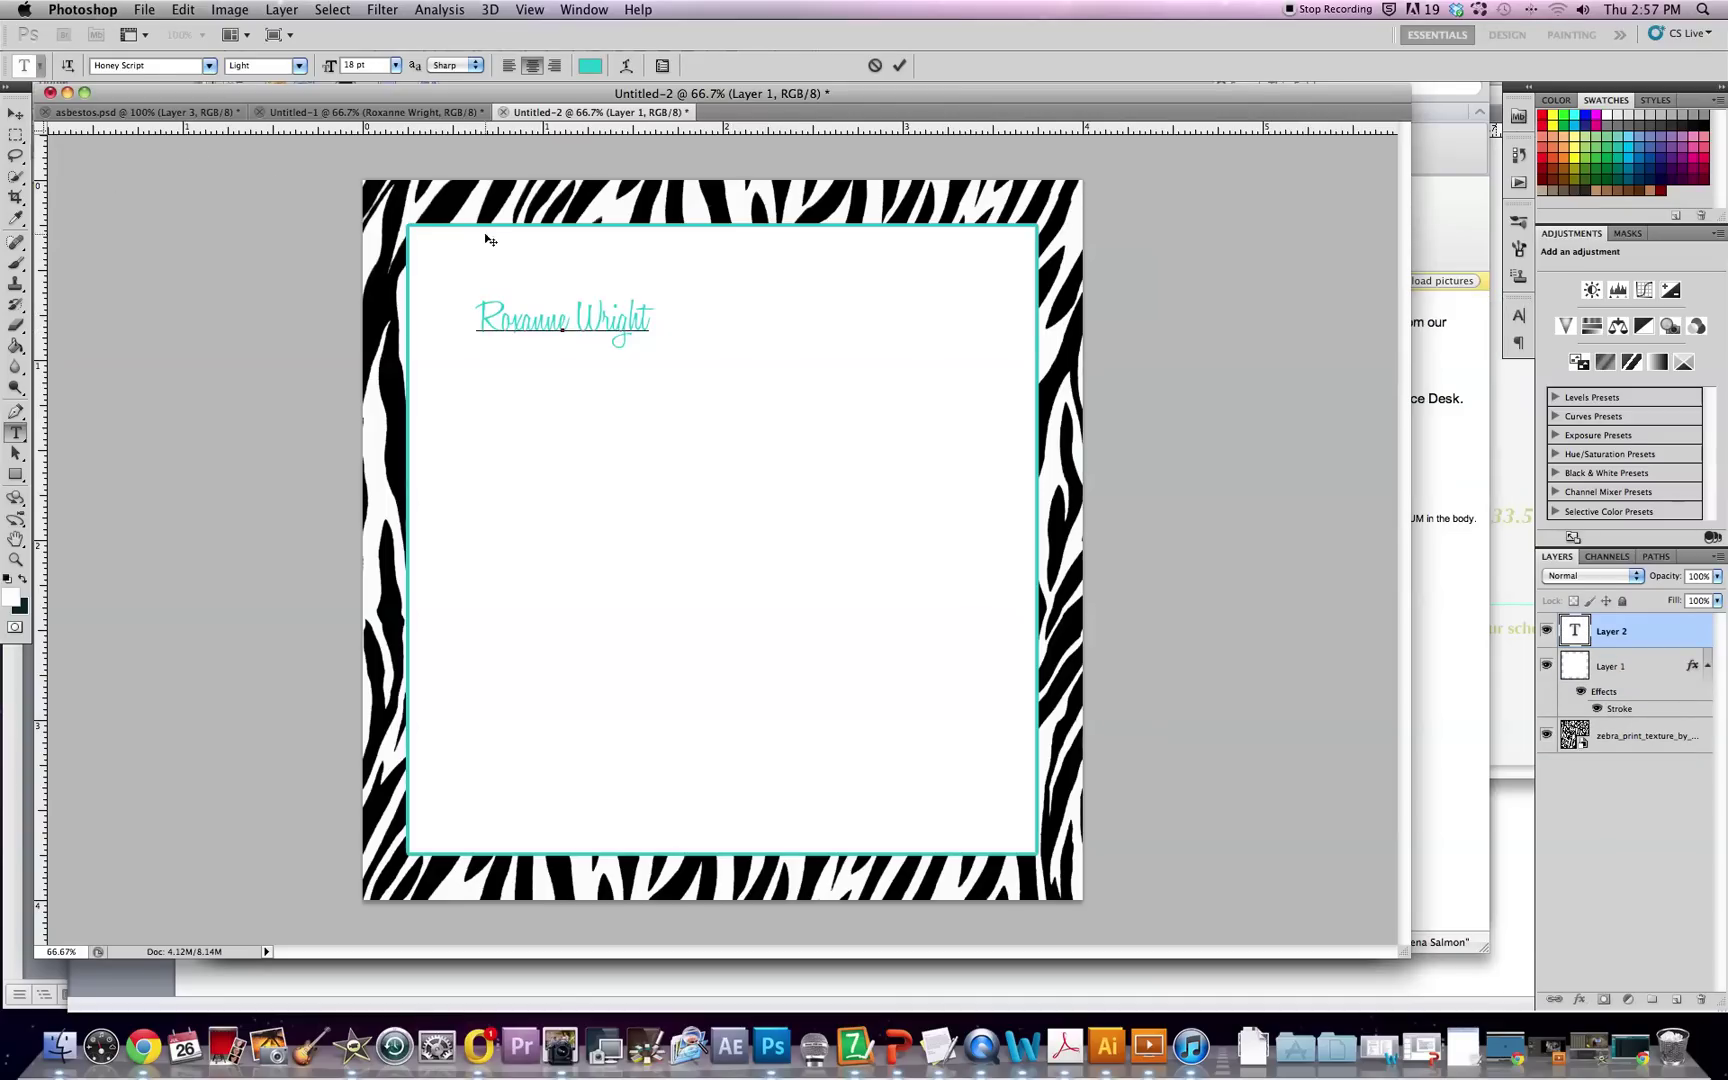
key("super+Return")
- Enlarge the heading to about 227% and centre it near the top of the white square
key("super+t")
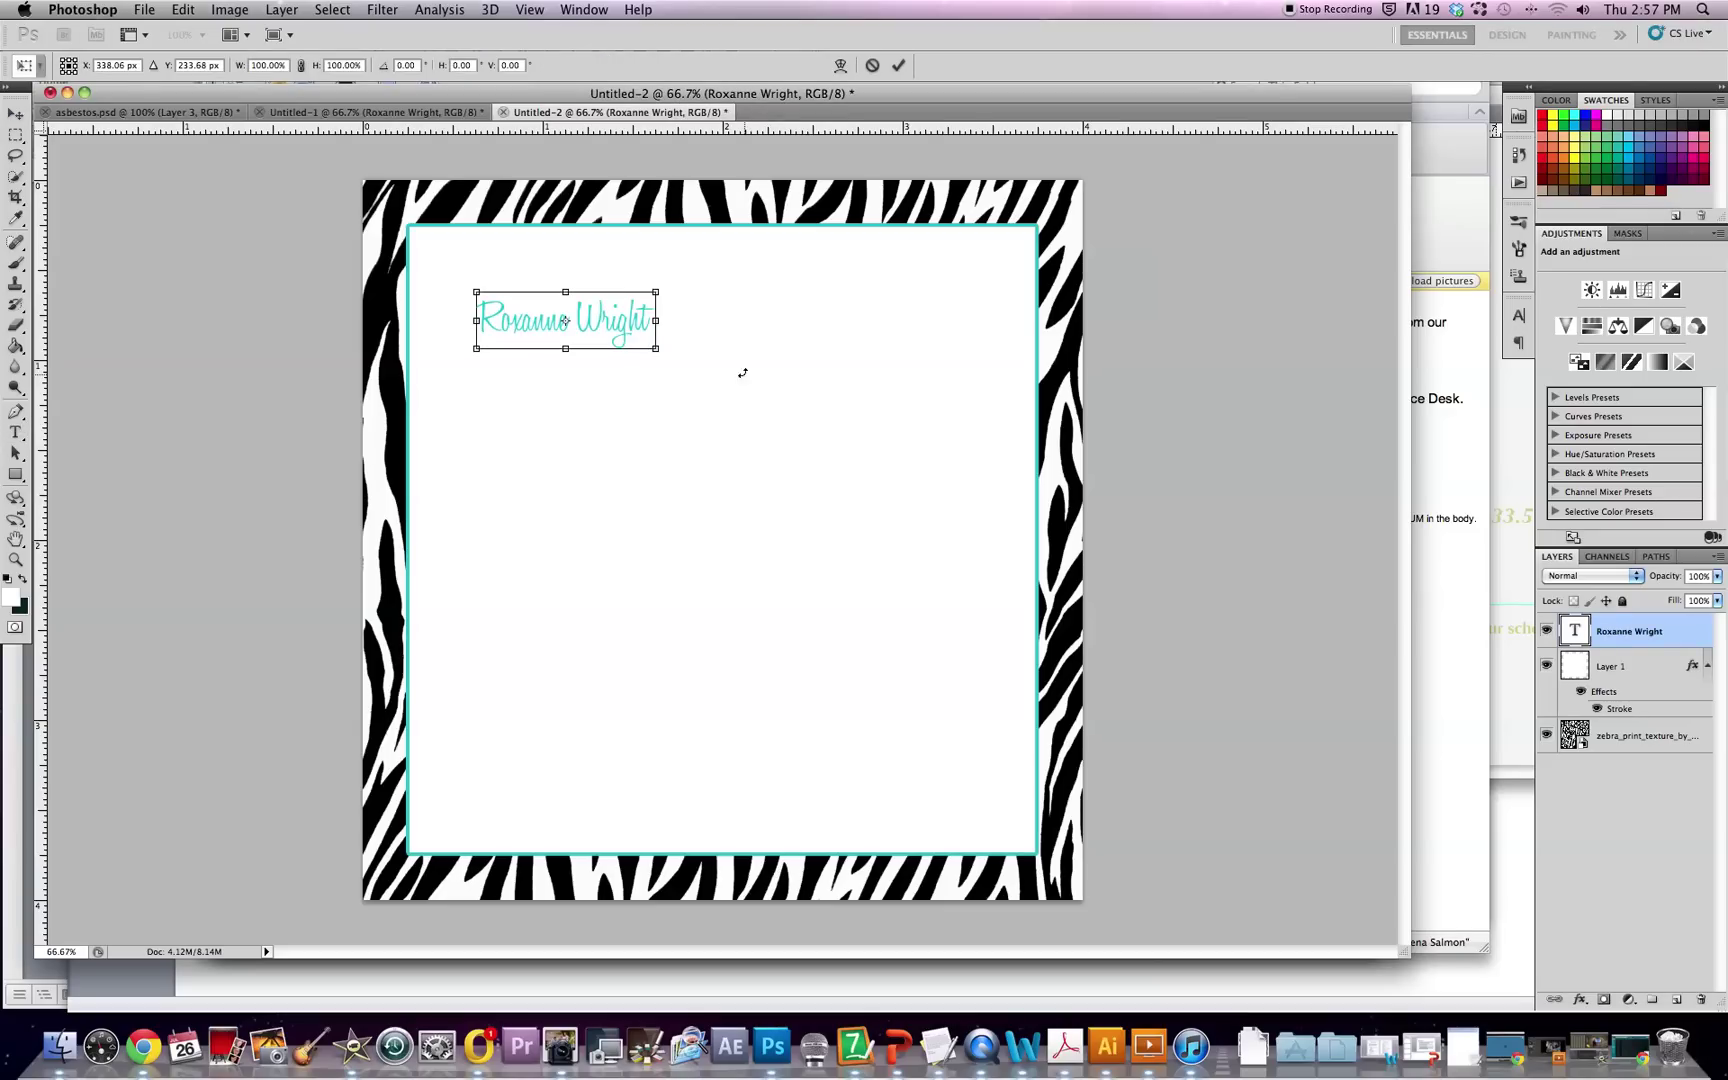
left_click_drag(657, 357, 855, 413)
left_click_drag(746, 357, 777, 334)
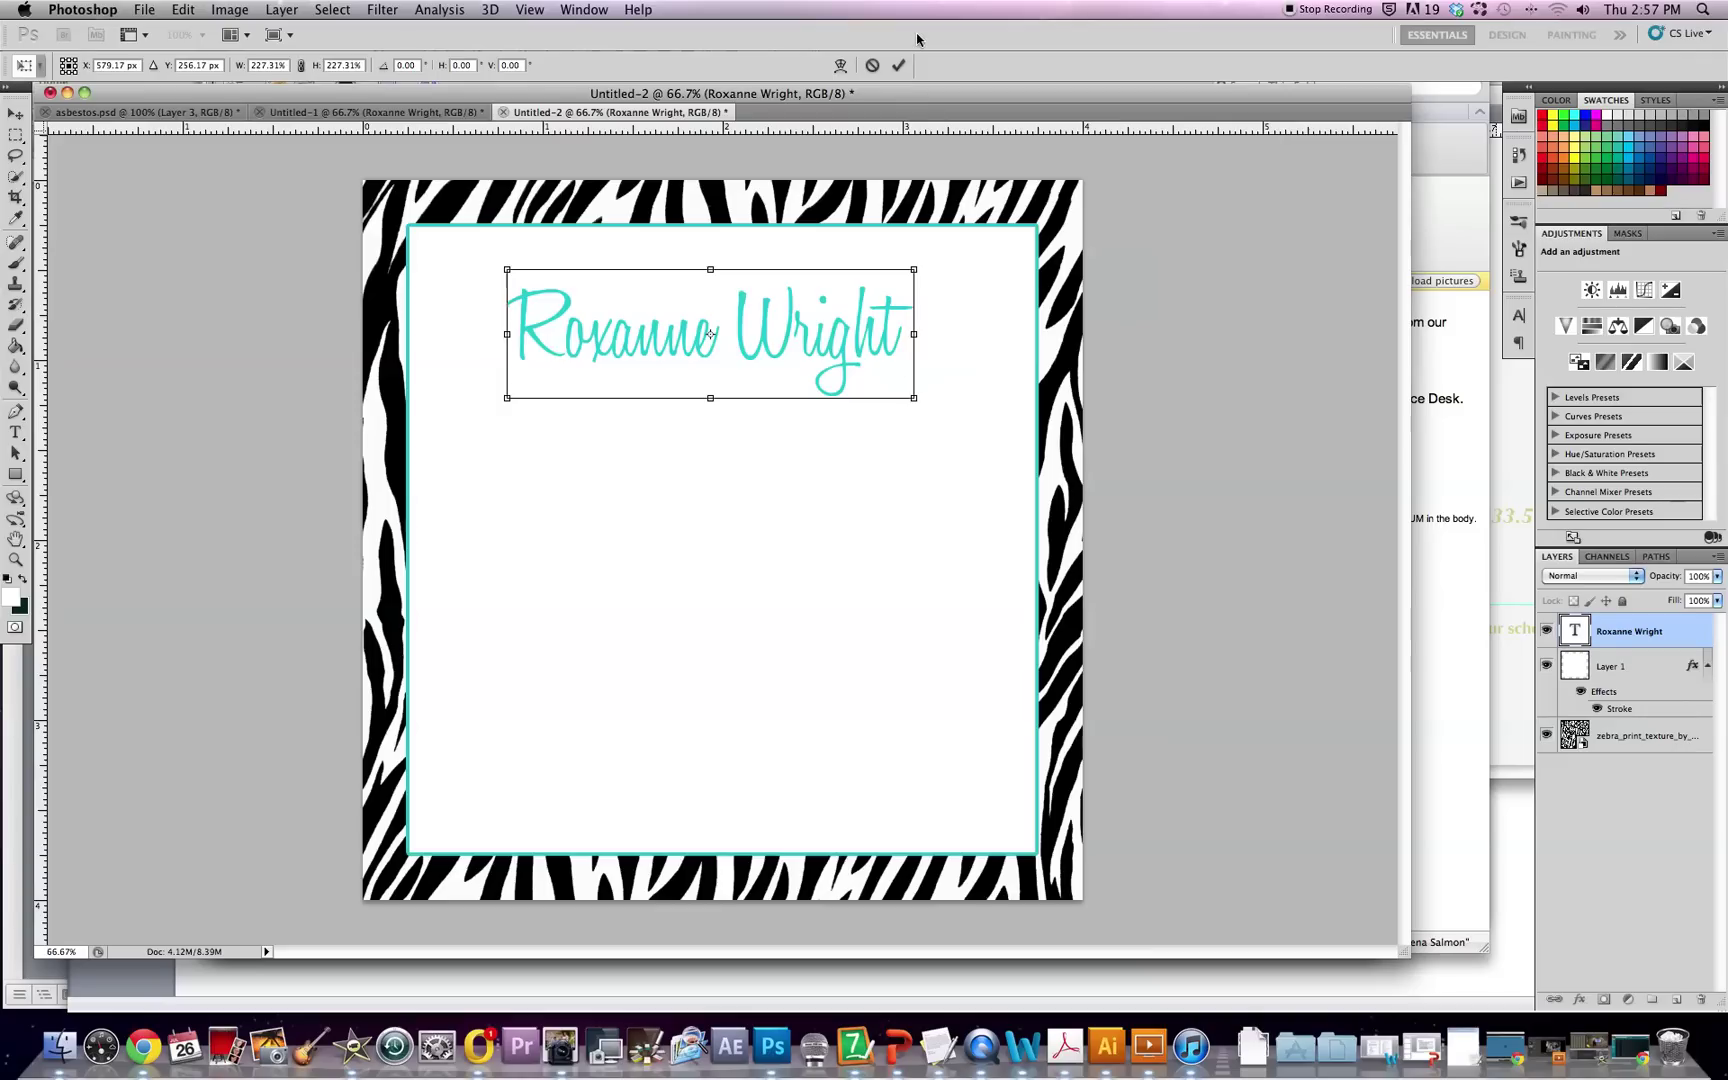
key("Right")
key("Right")
key("Right")
key("Right")
key("Right")
key("Right")
key("Right")
key("Right")
key("Right")
key("Right")
key("Right")
key("Right")
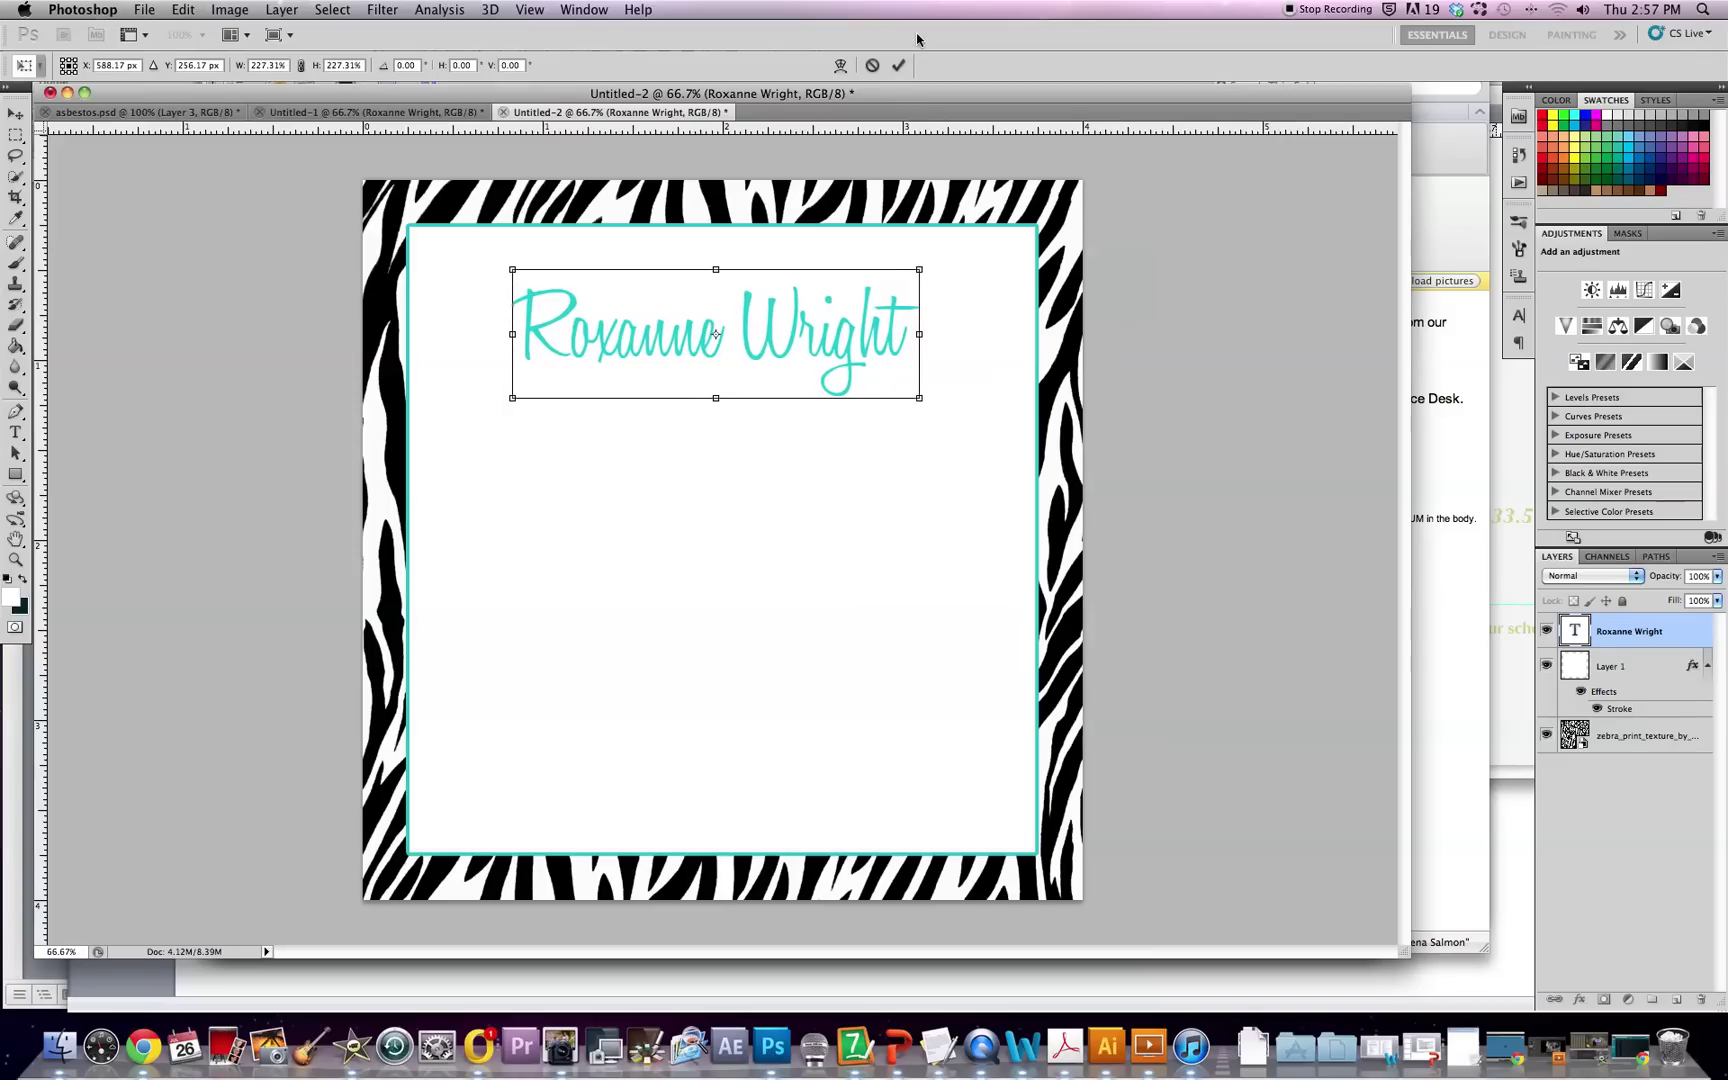
key("Right")
key("Right")
key("Right")
key("Right")
key("Right")
key("Right")
key("Right")
key("Right")
key("Right")
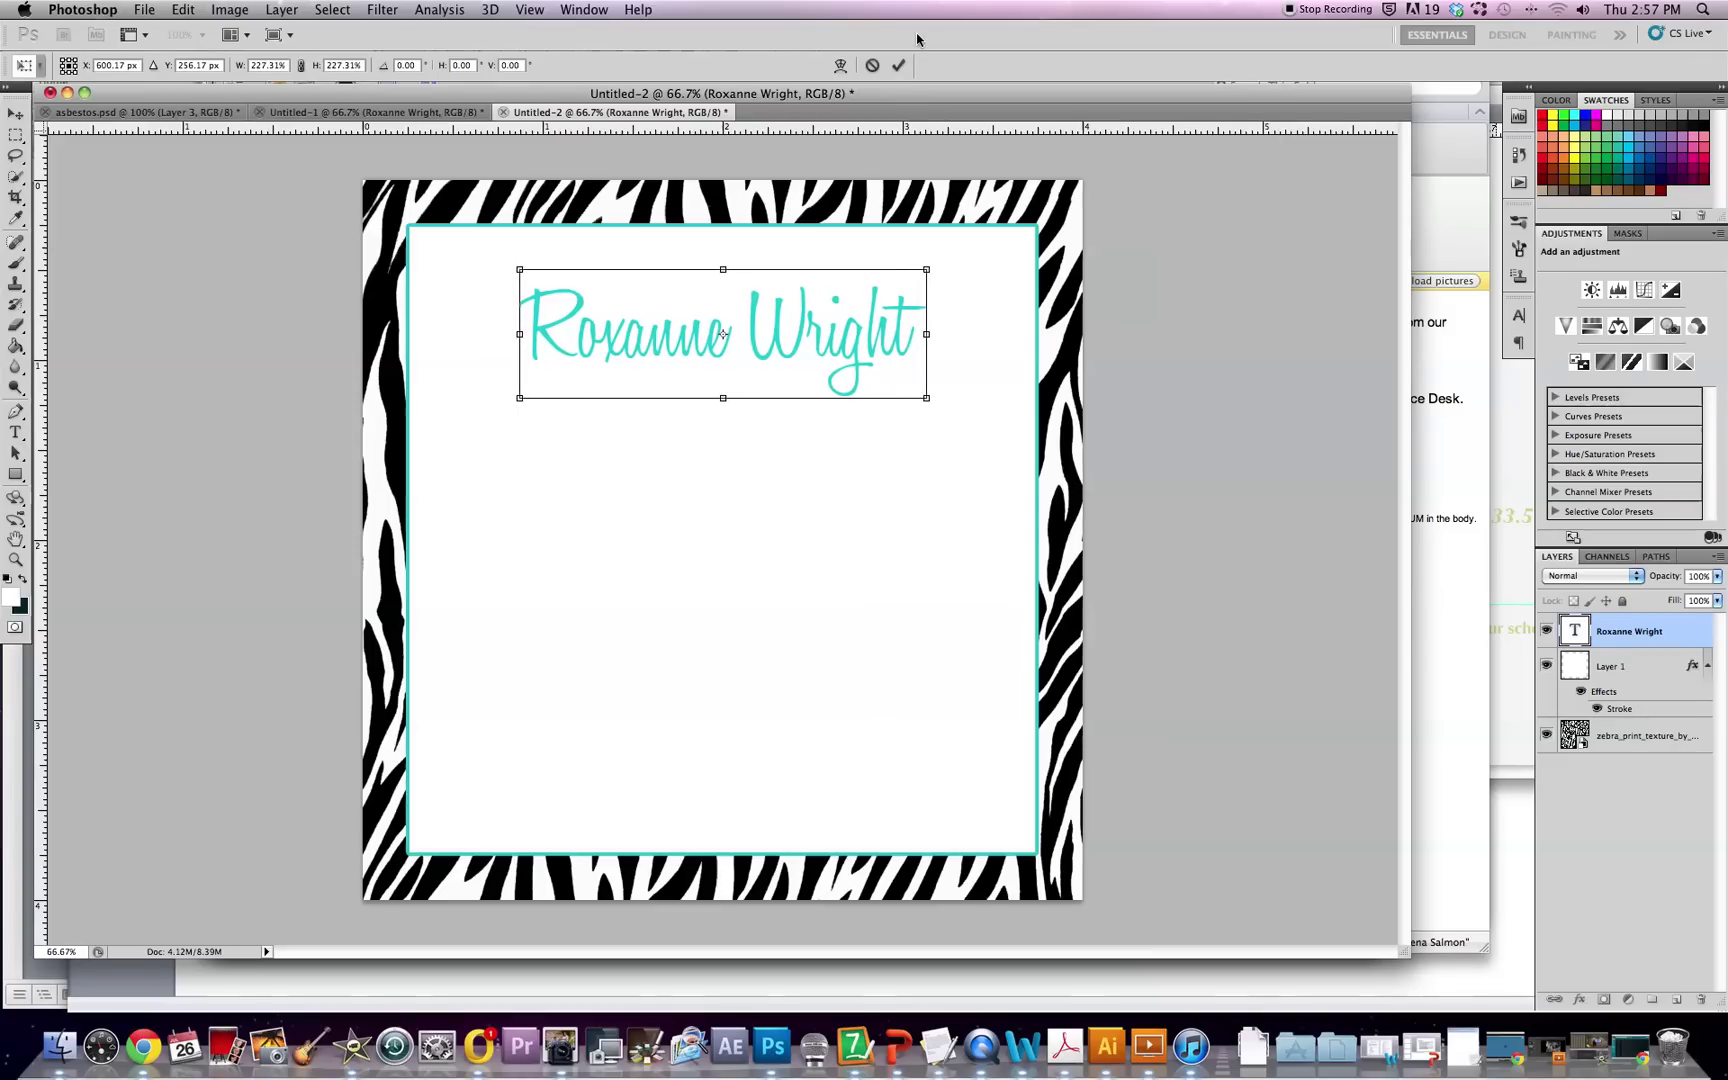
key("Return")
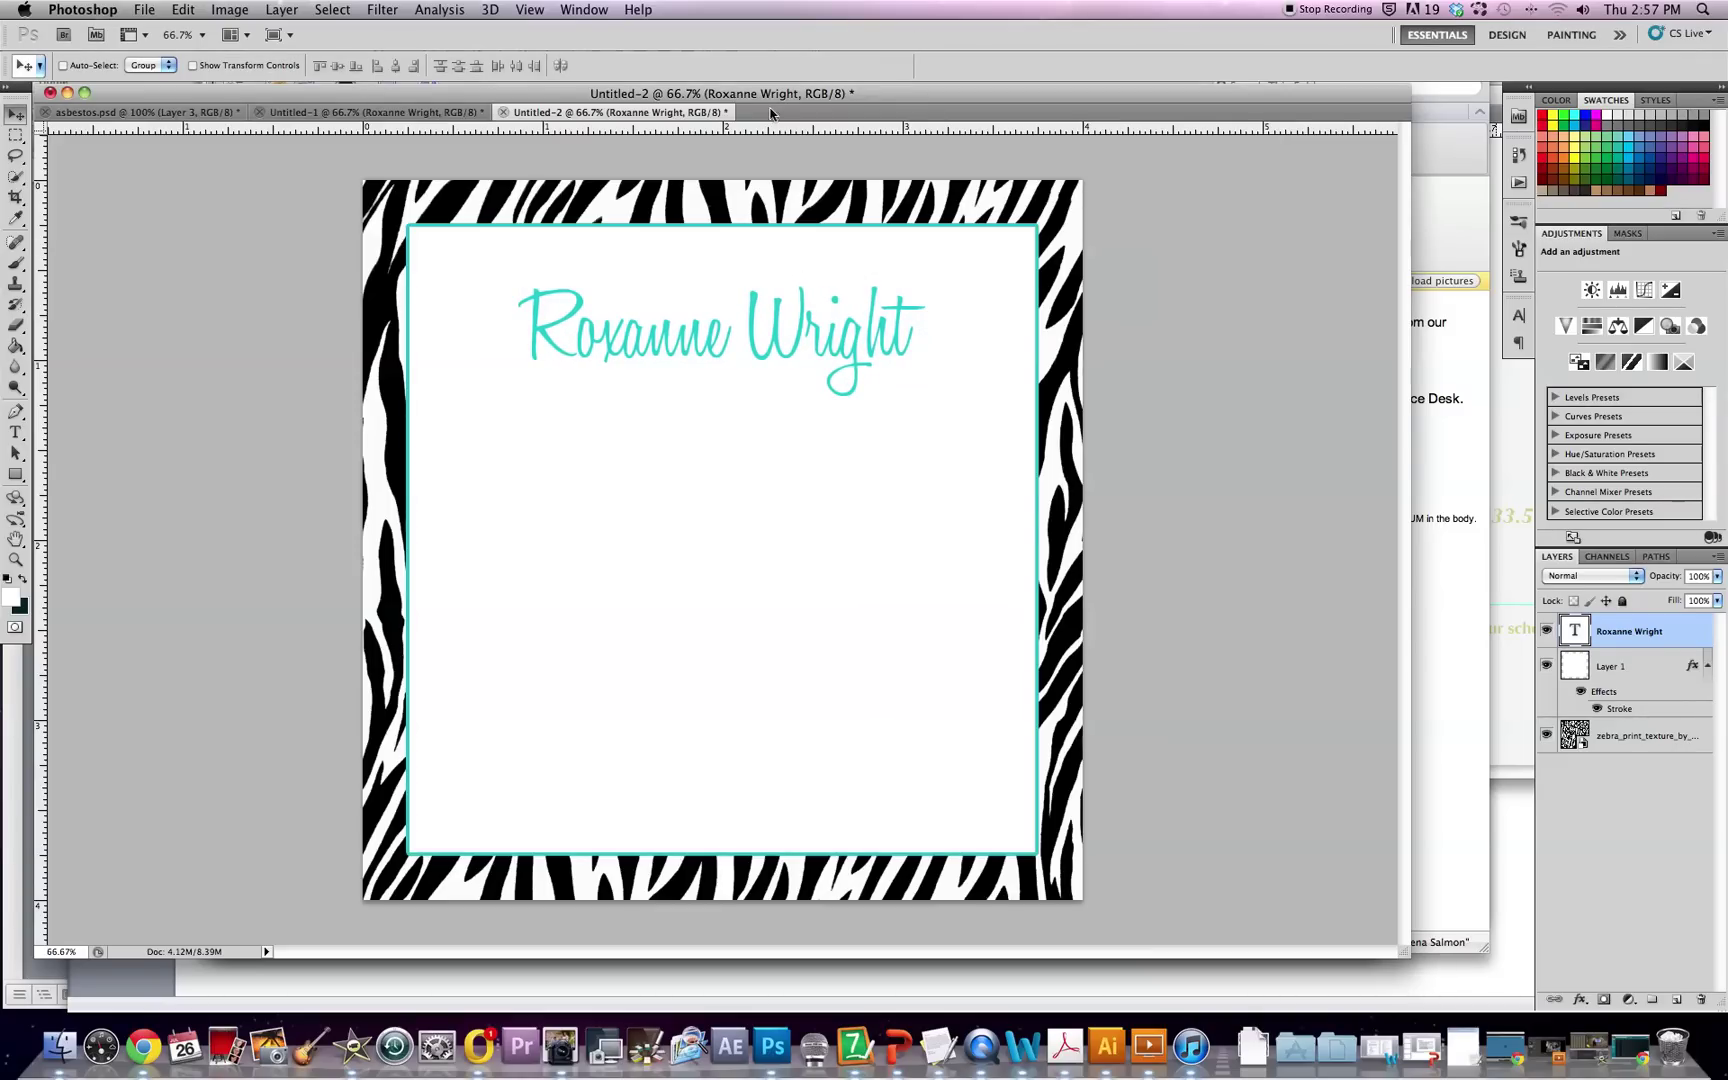
- Select and copy all of the party details text in Untitled-1
left_click(400, 112)
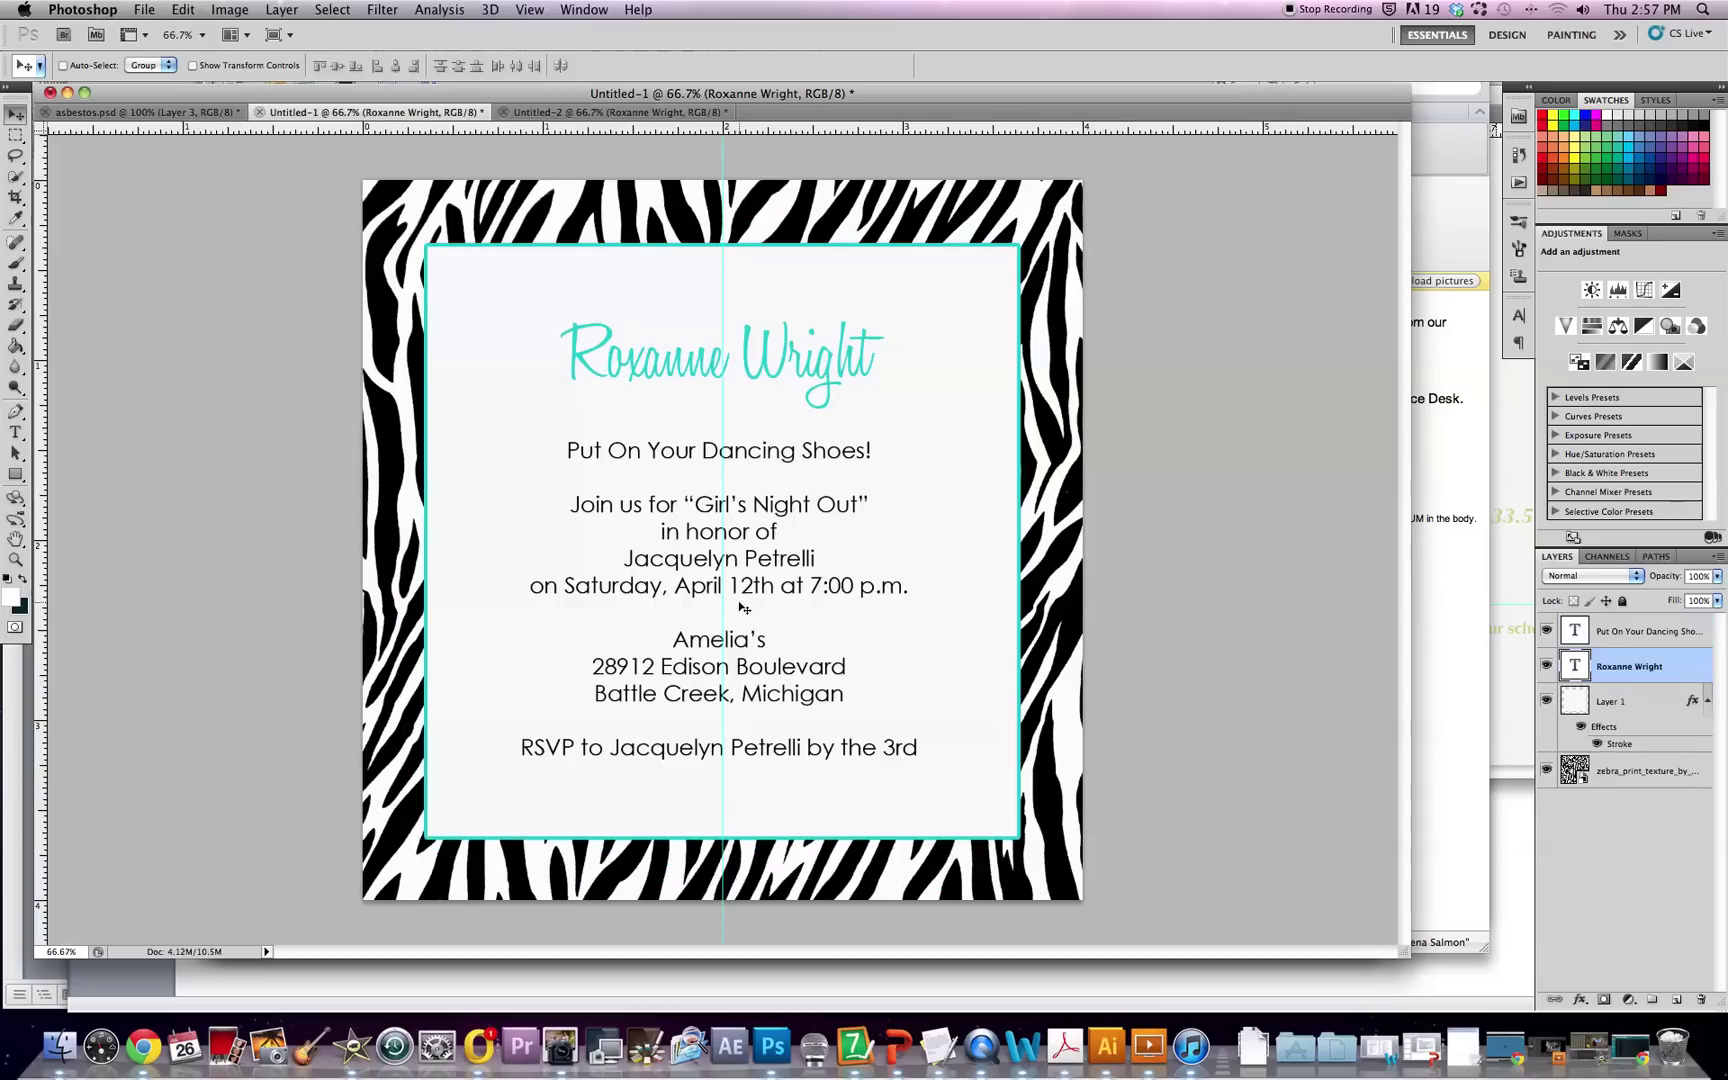
left_click(13, 436)
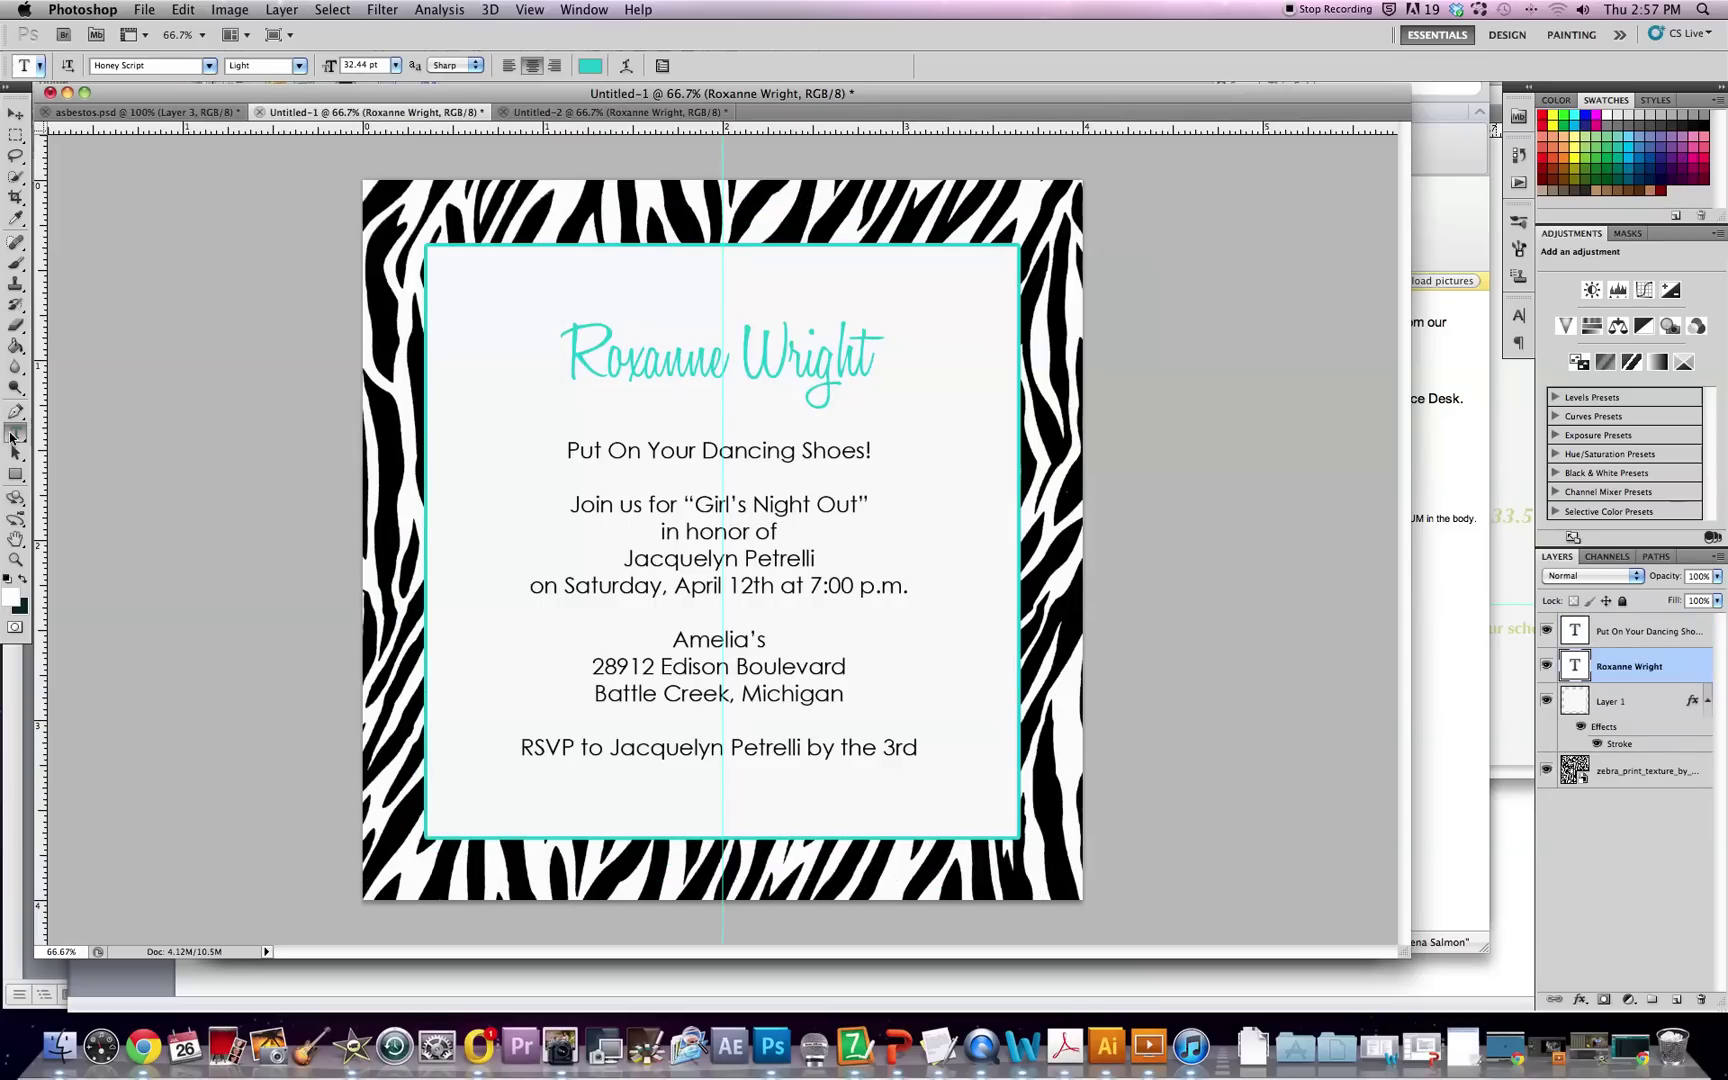
left_click_drag(568, 451, 961, 802)
key("super+c")
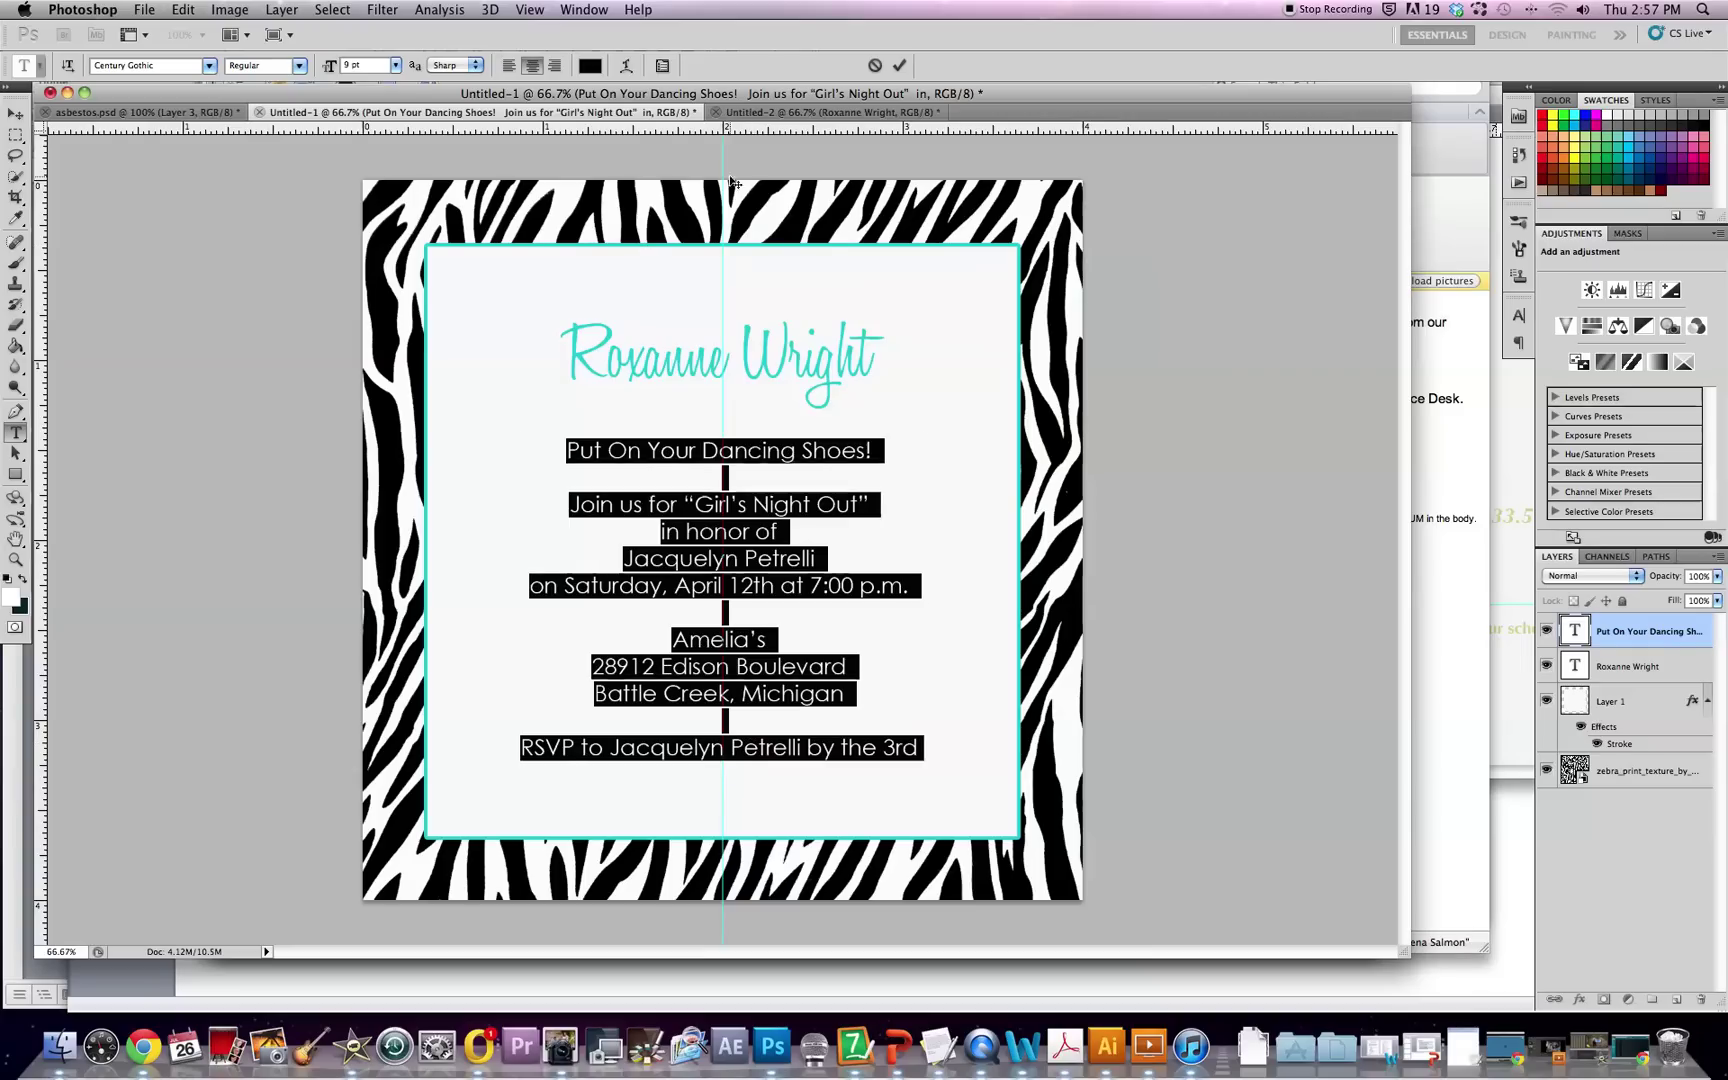
left_click(899, 65)
- Paste the details text into Untitled-2 and centre it below the heading
left_click(842, 112)
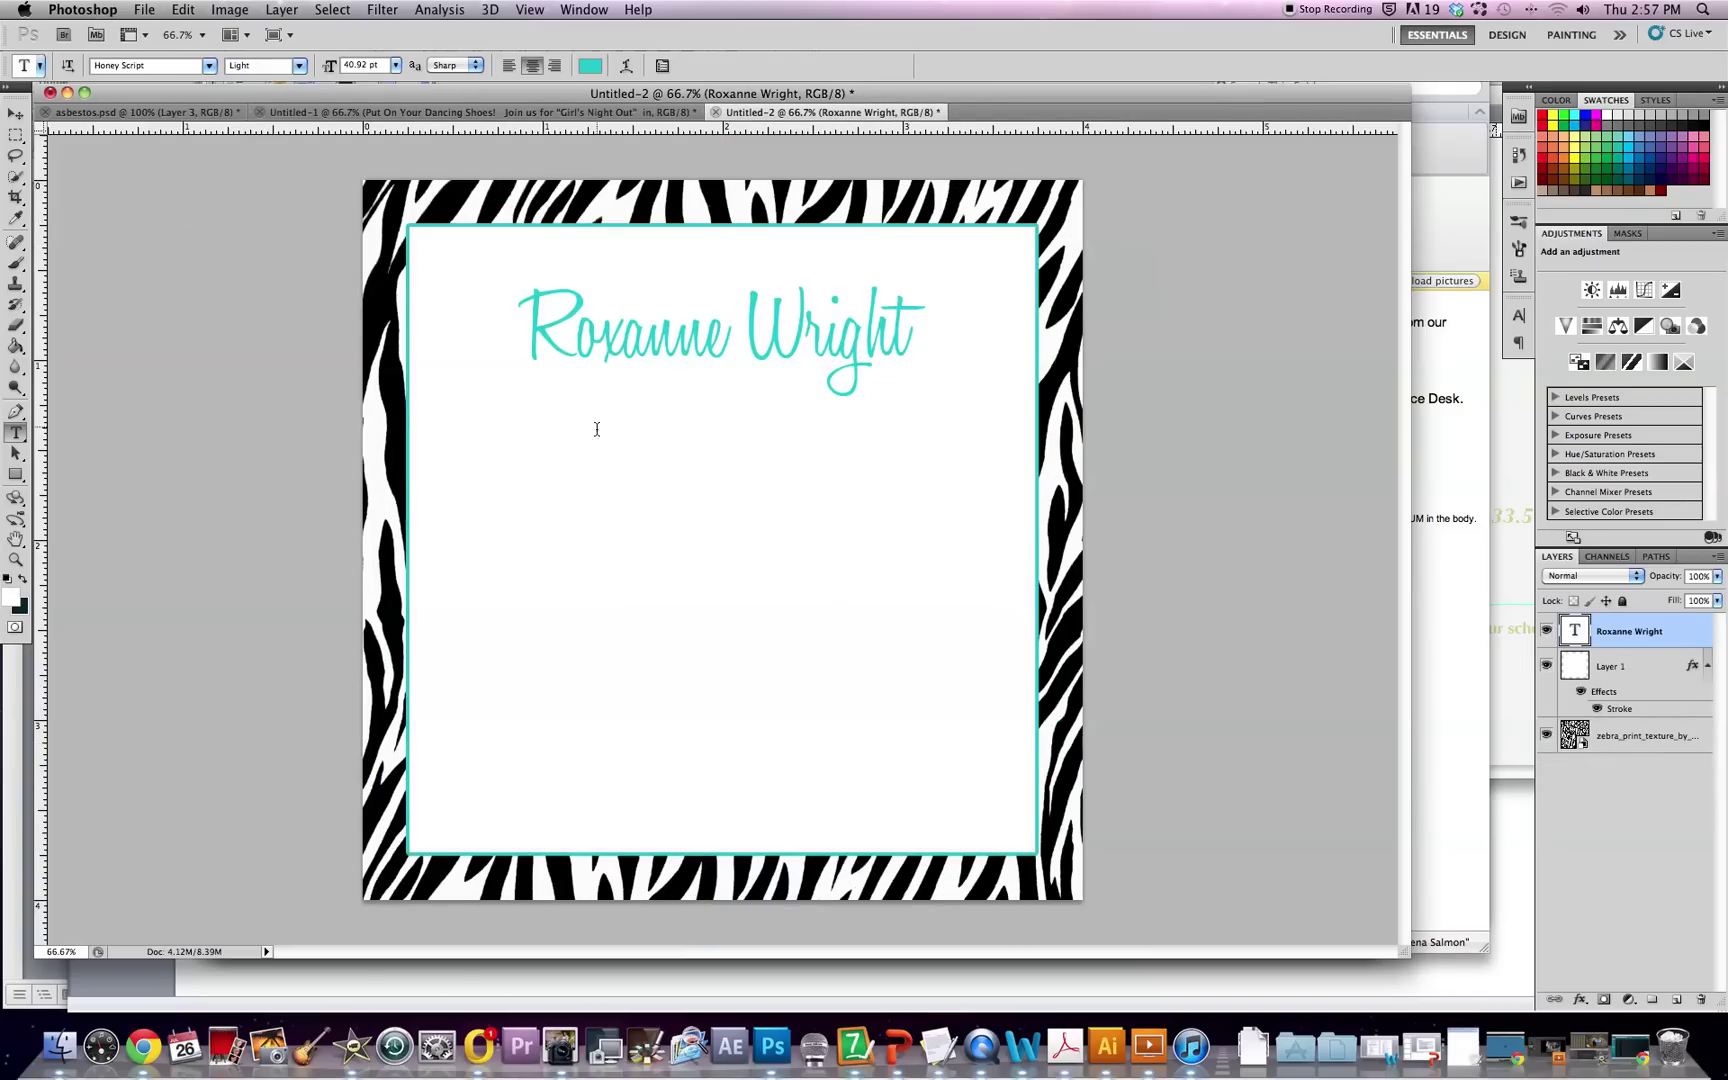
left_click(710, 428)
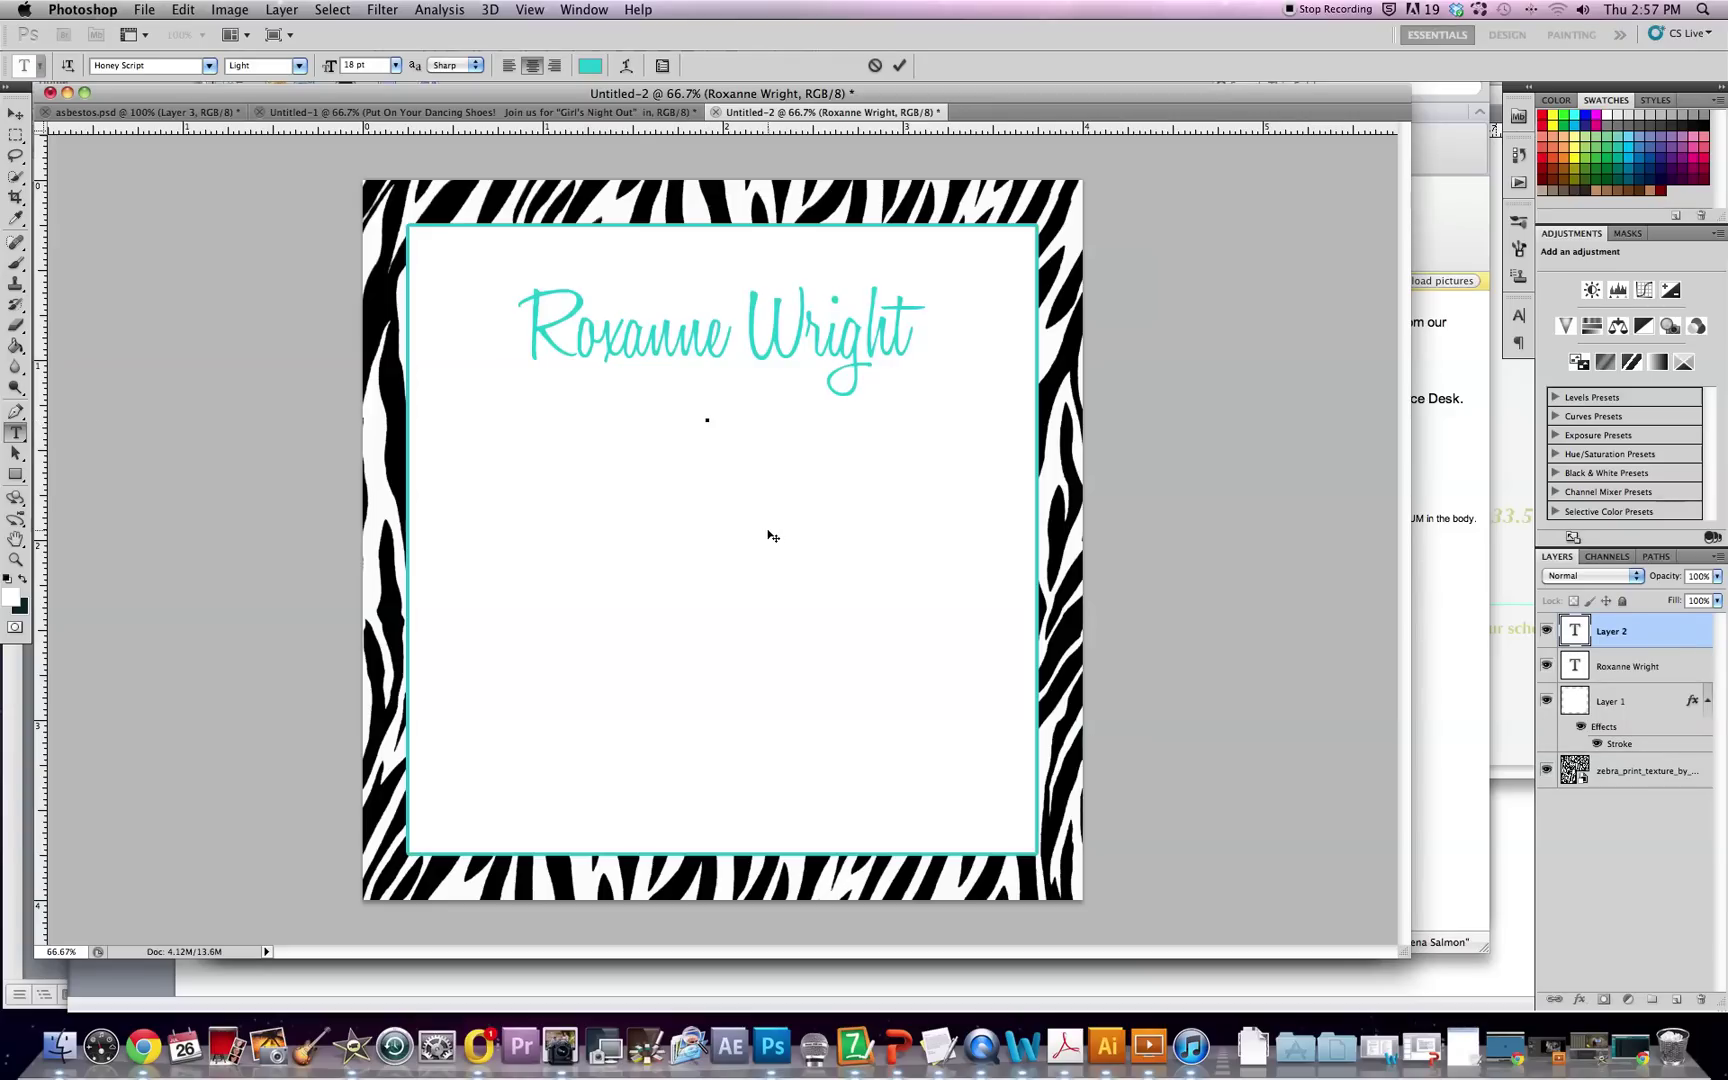
key("super+v")
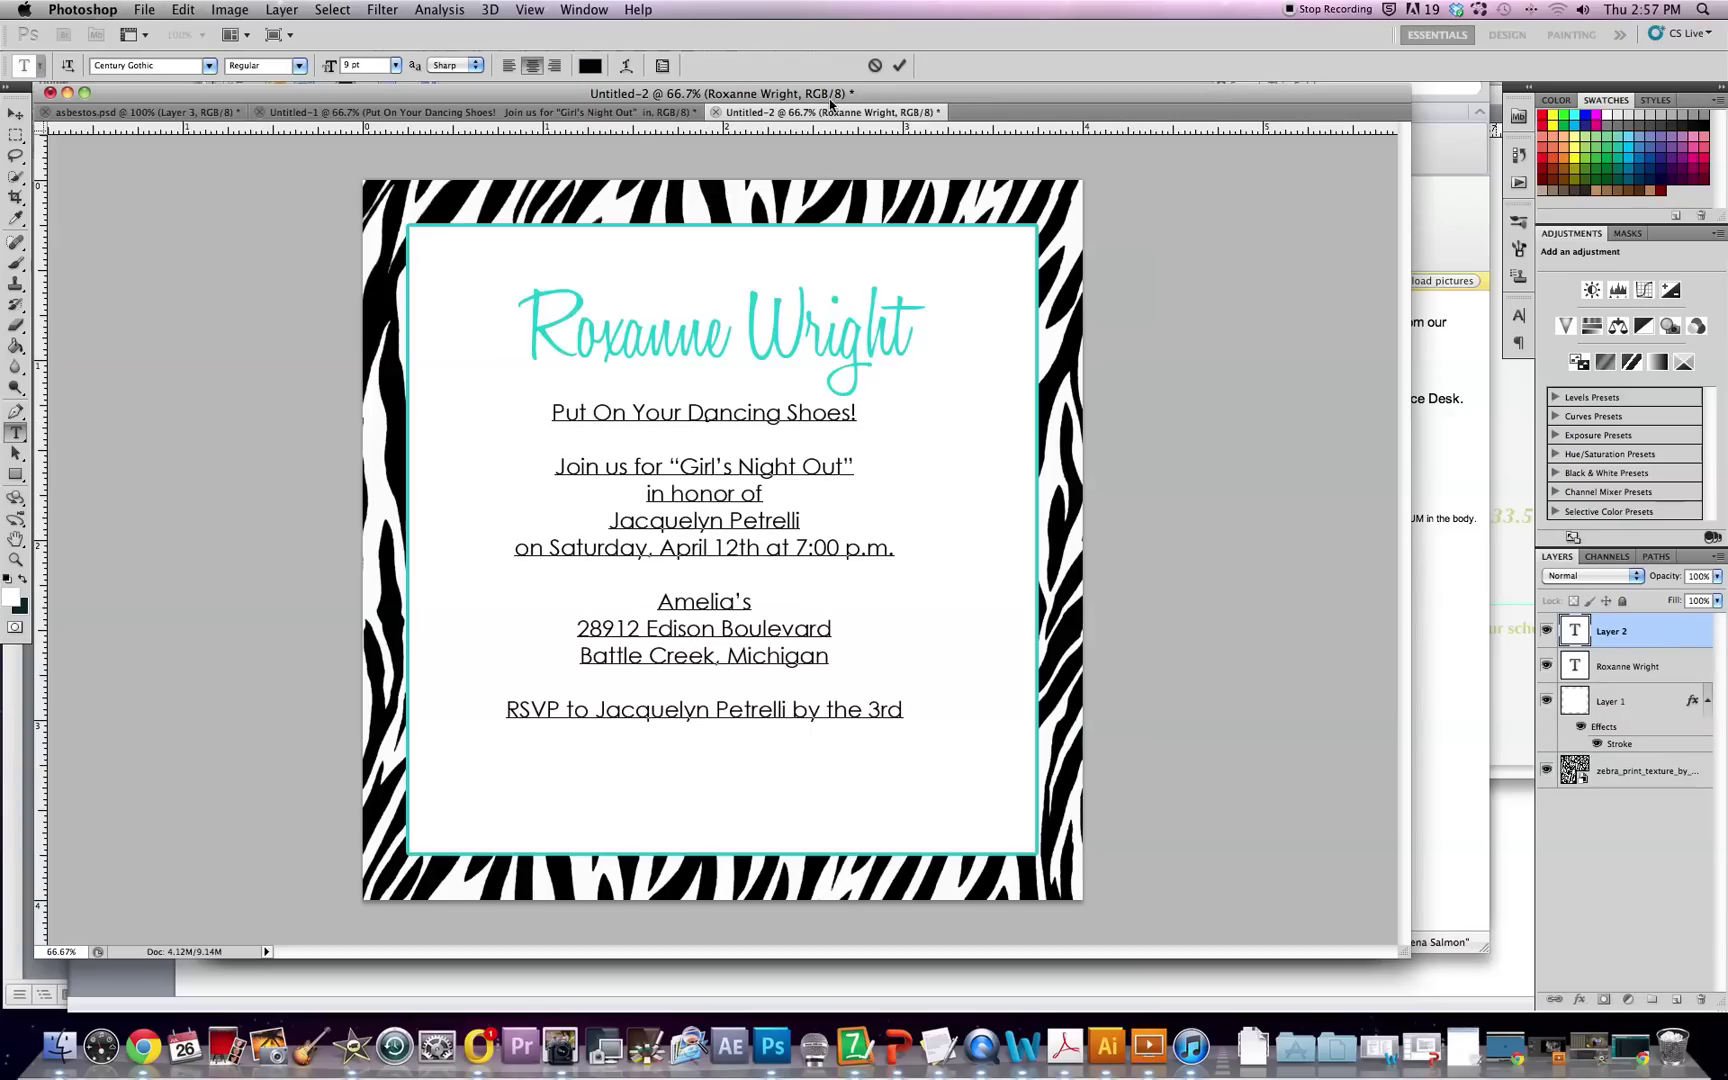
left_click(16, 113)
left_click_drag(734, 700, 758, 726)
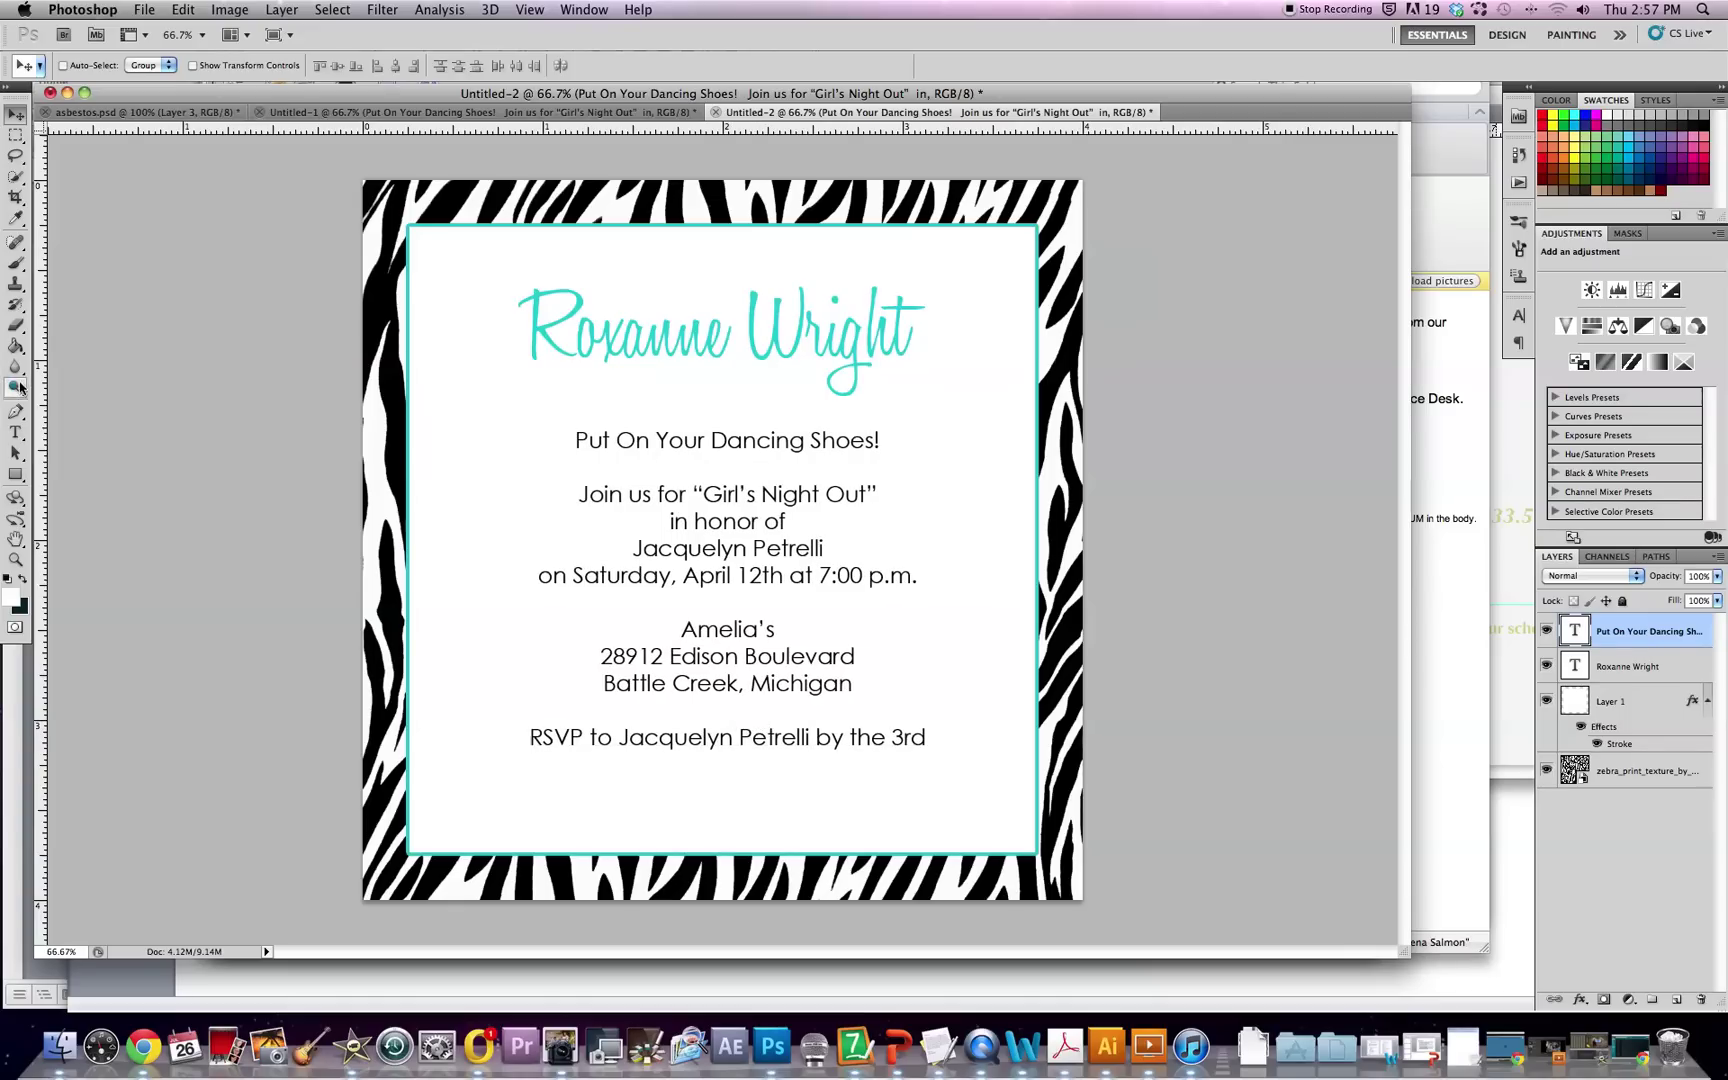
left_click(16, 432)
left_click(590, 438)
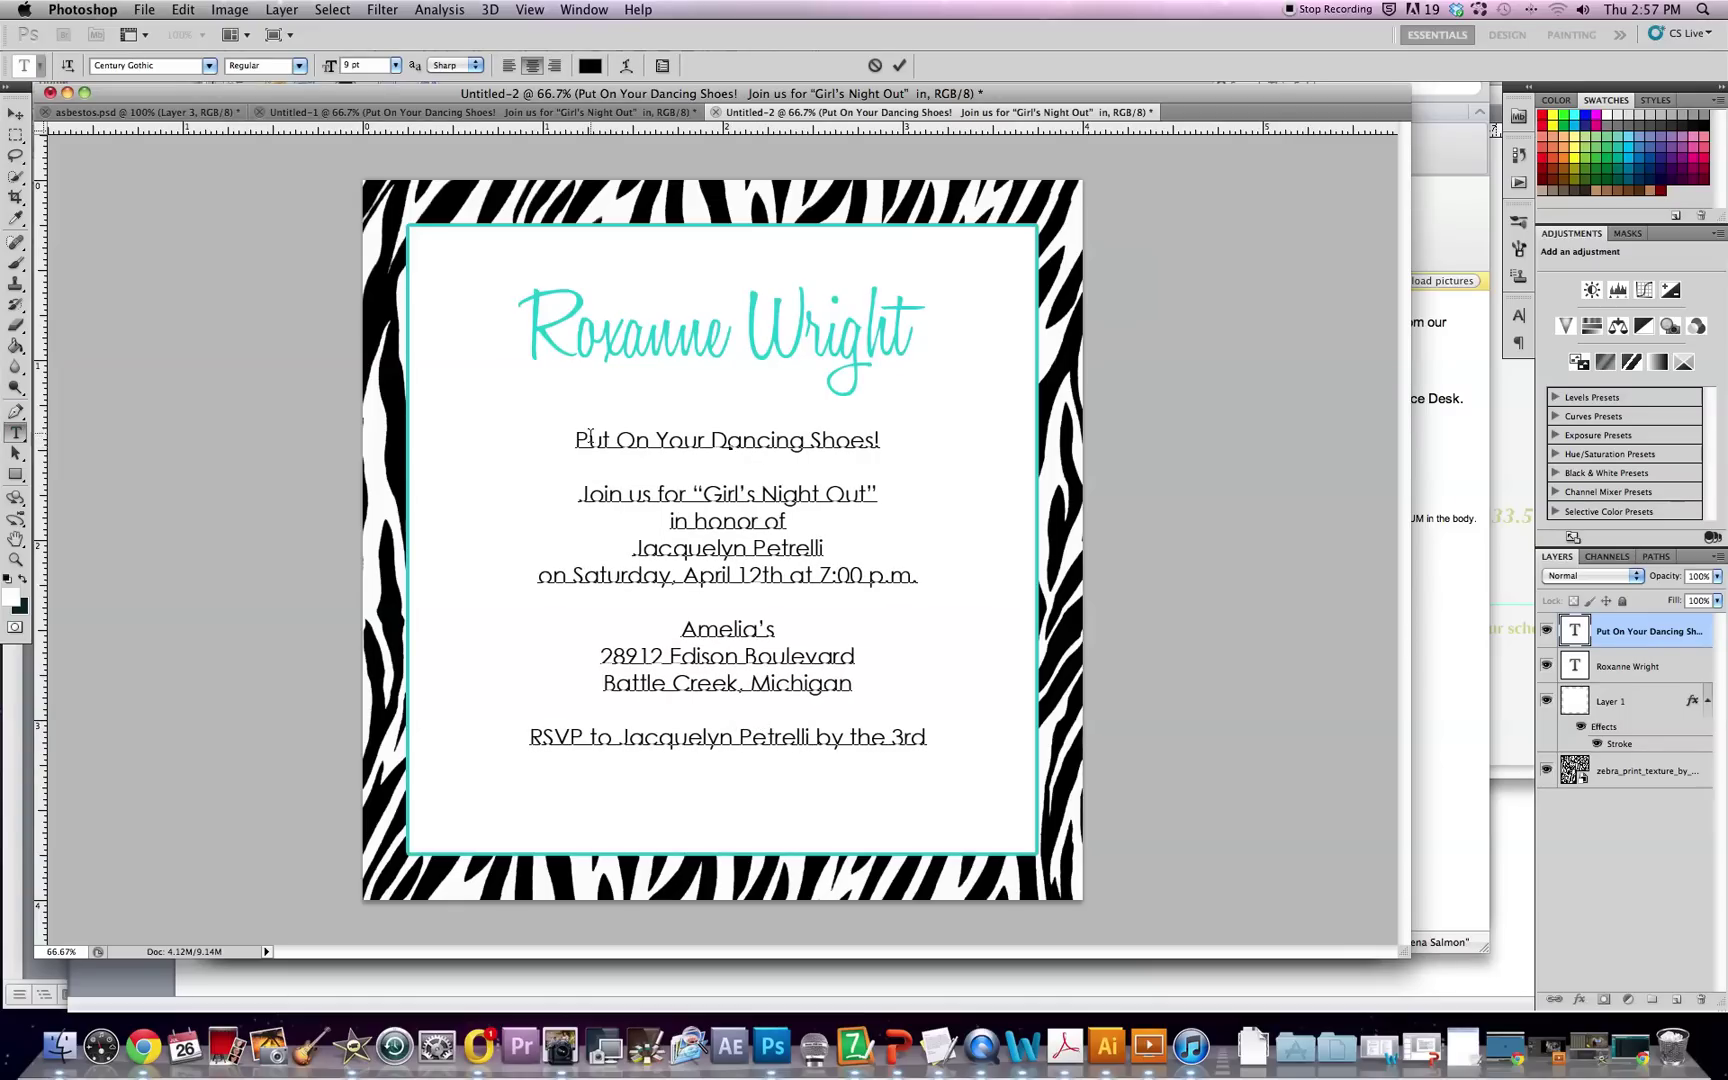
key("super+a")
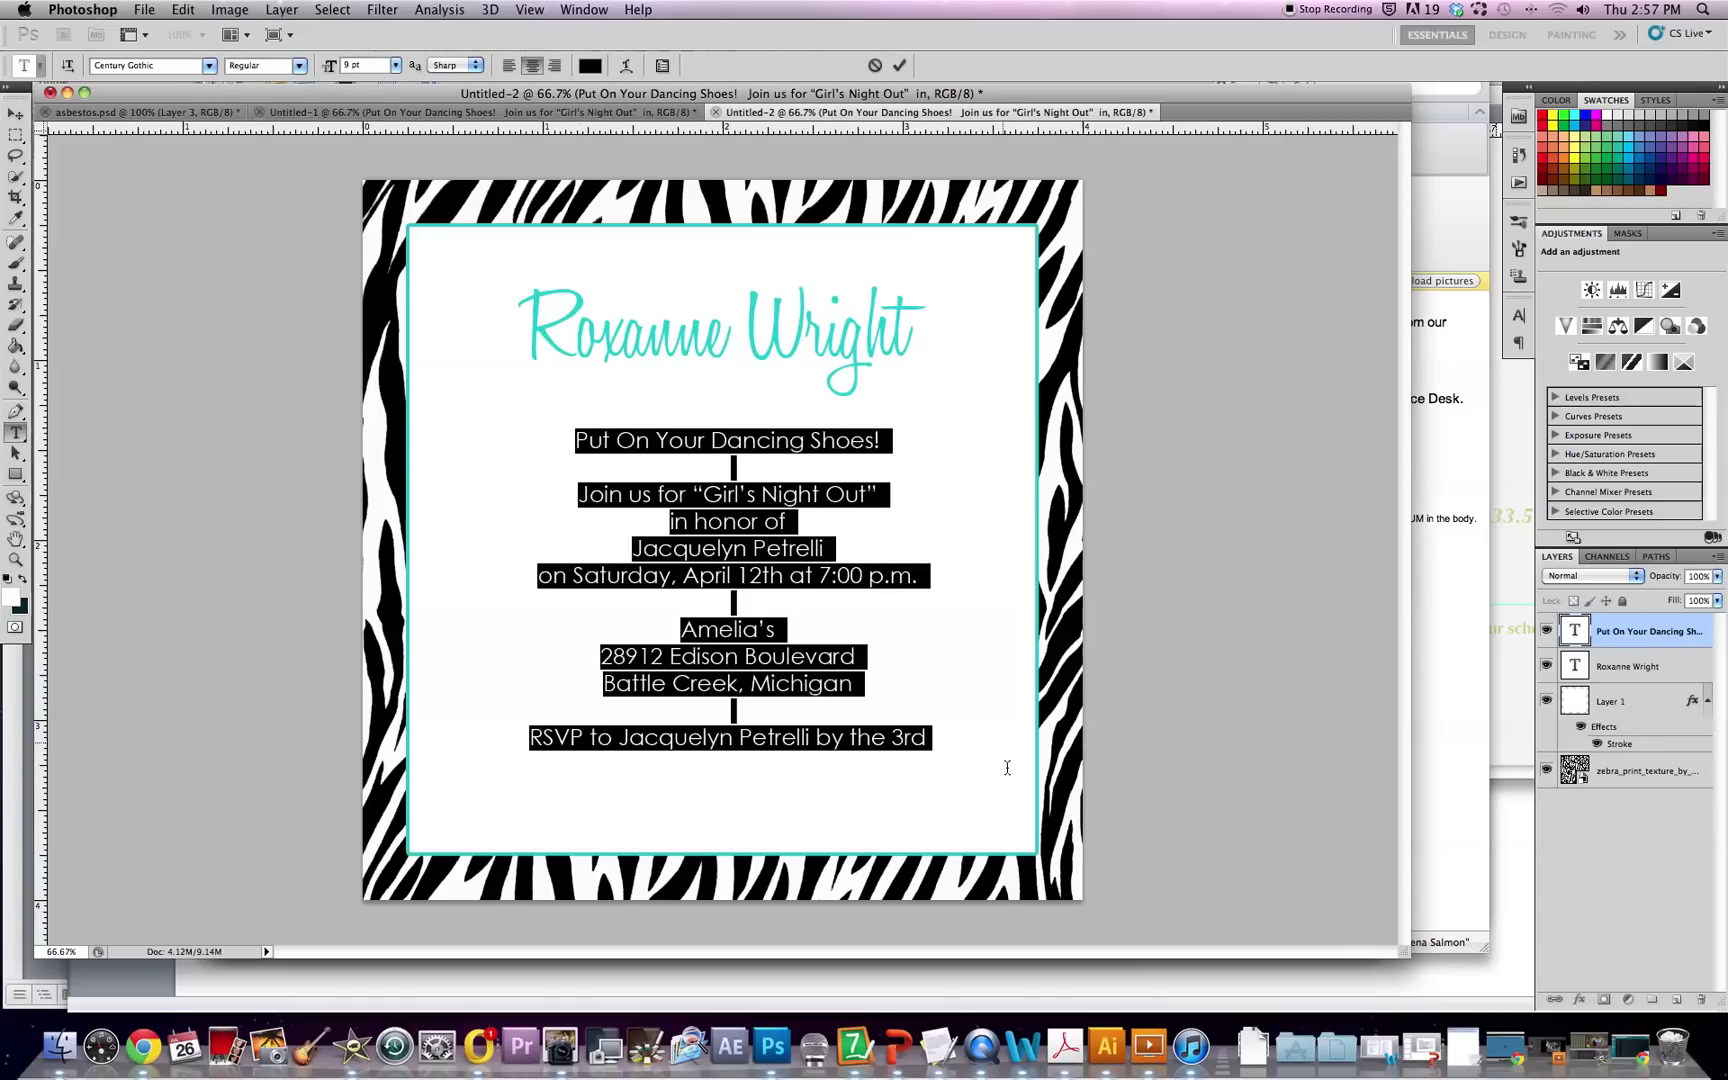
left_click(209, 70)
scroll(209, 75, "up", 10)
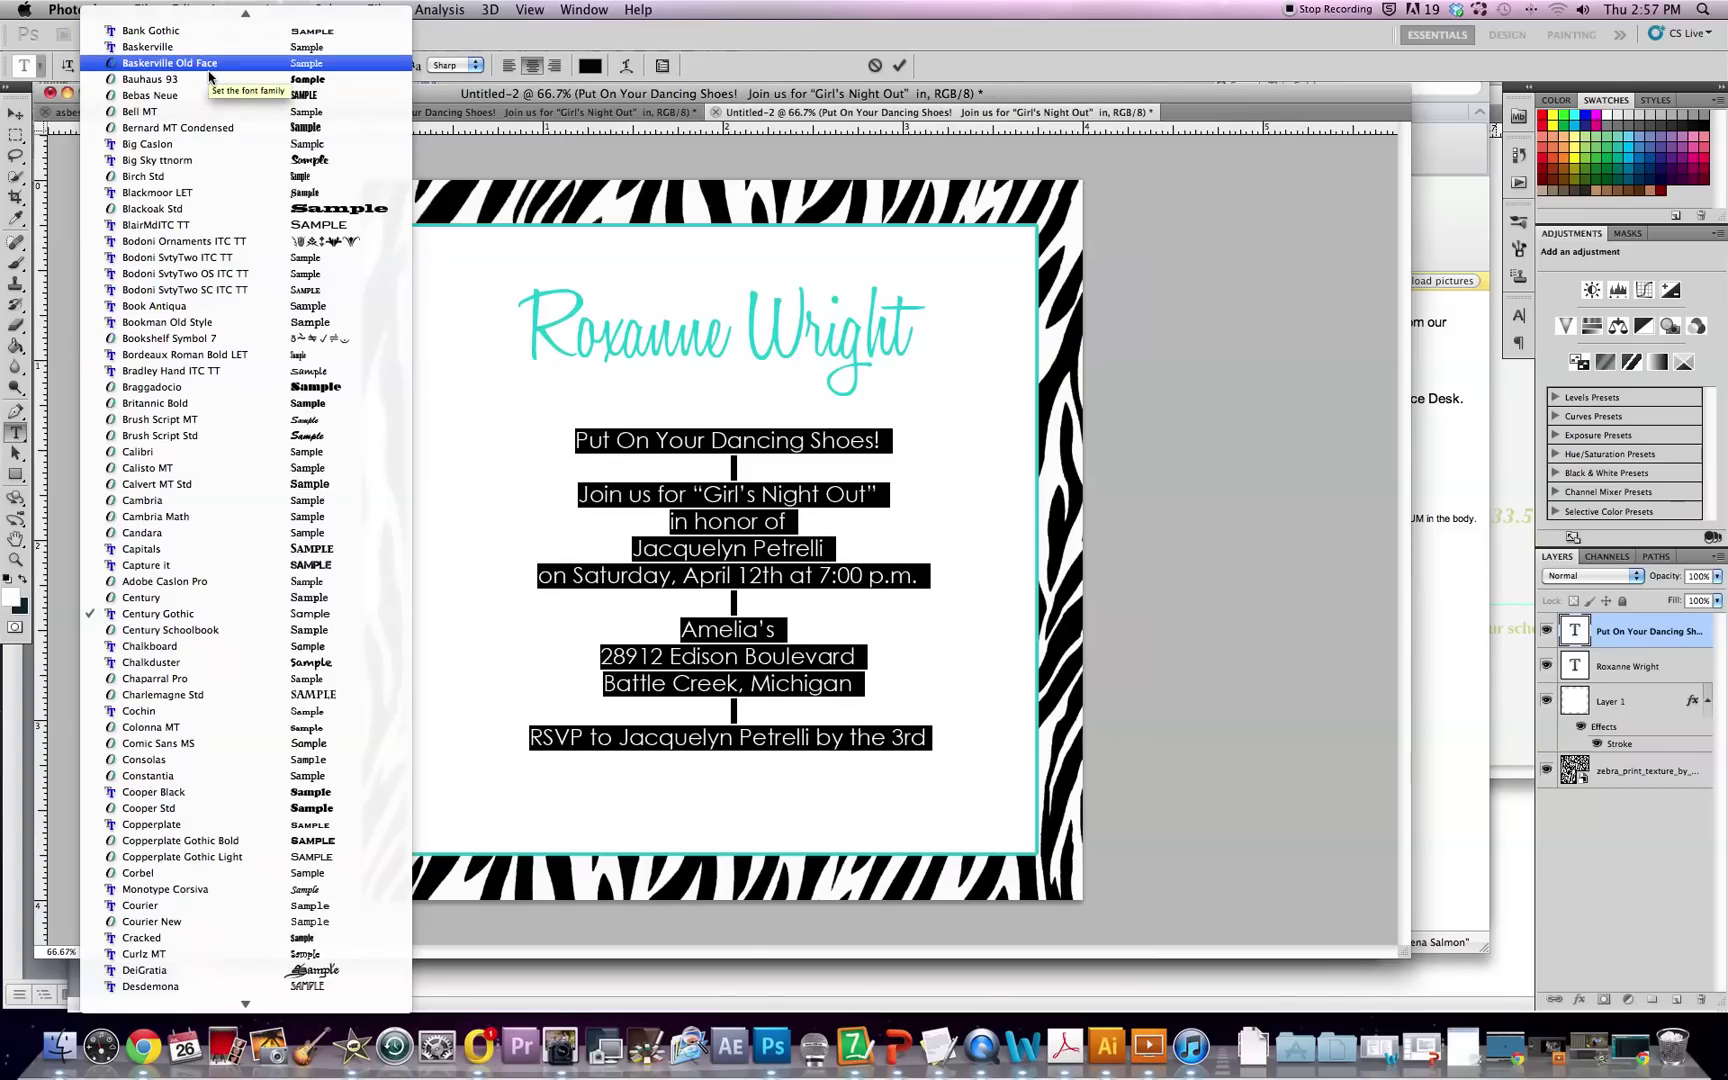
left_click(209, 68)
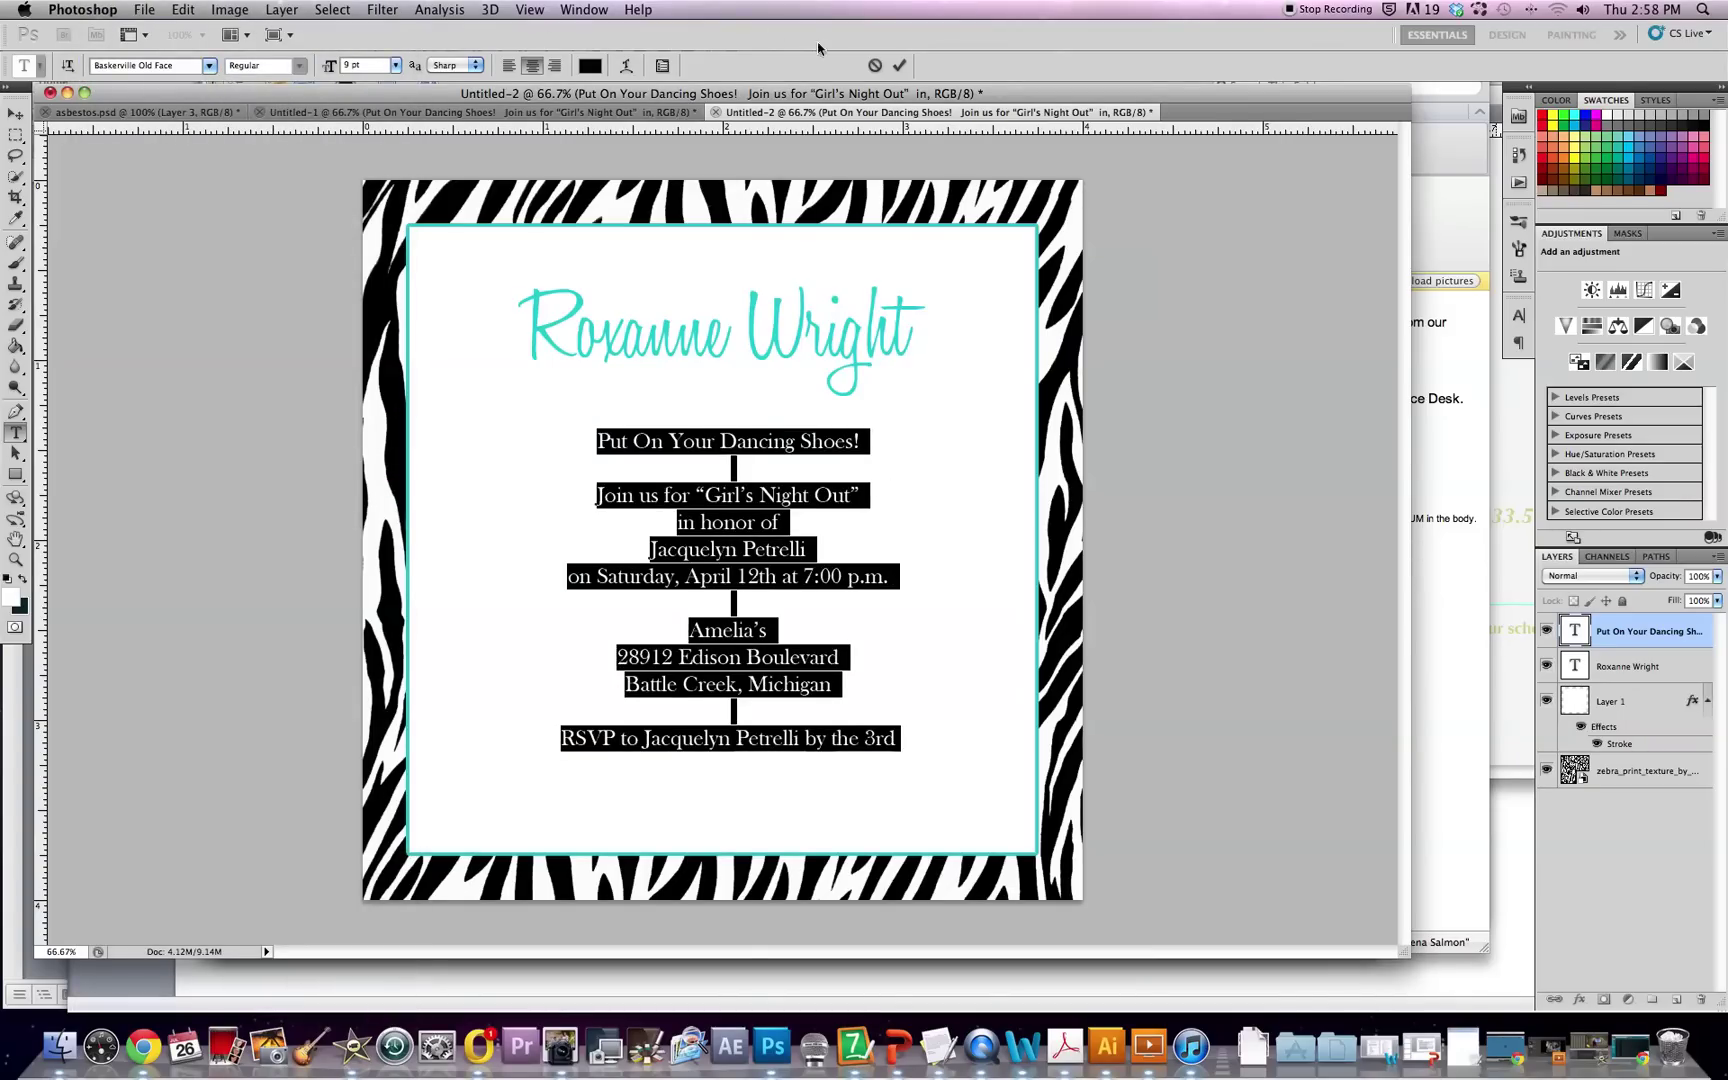
left_click(903, 66)
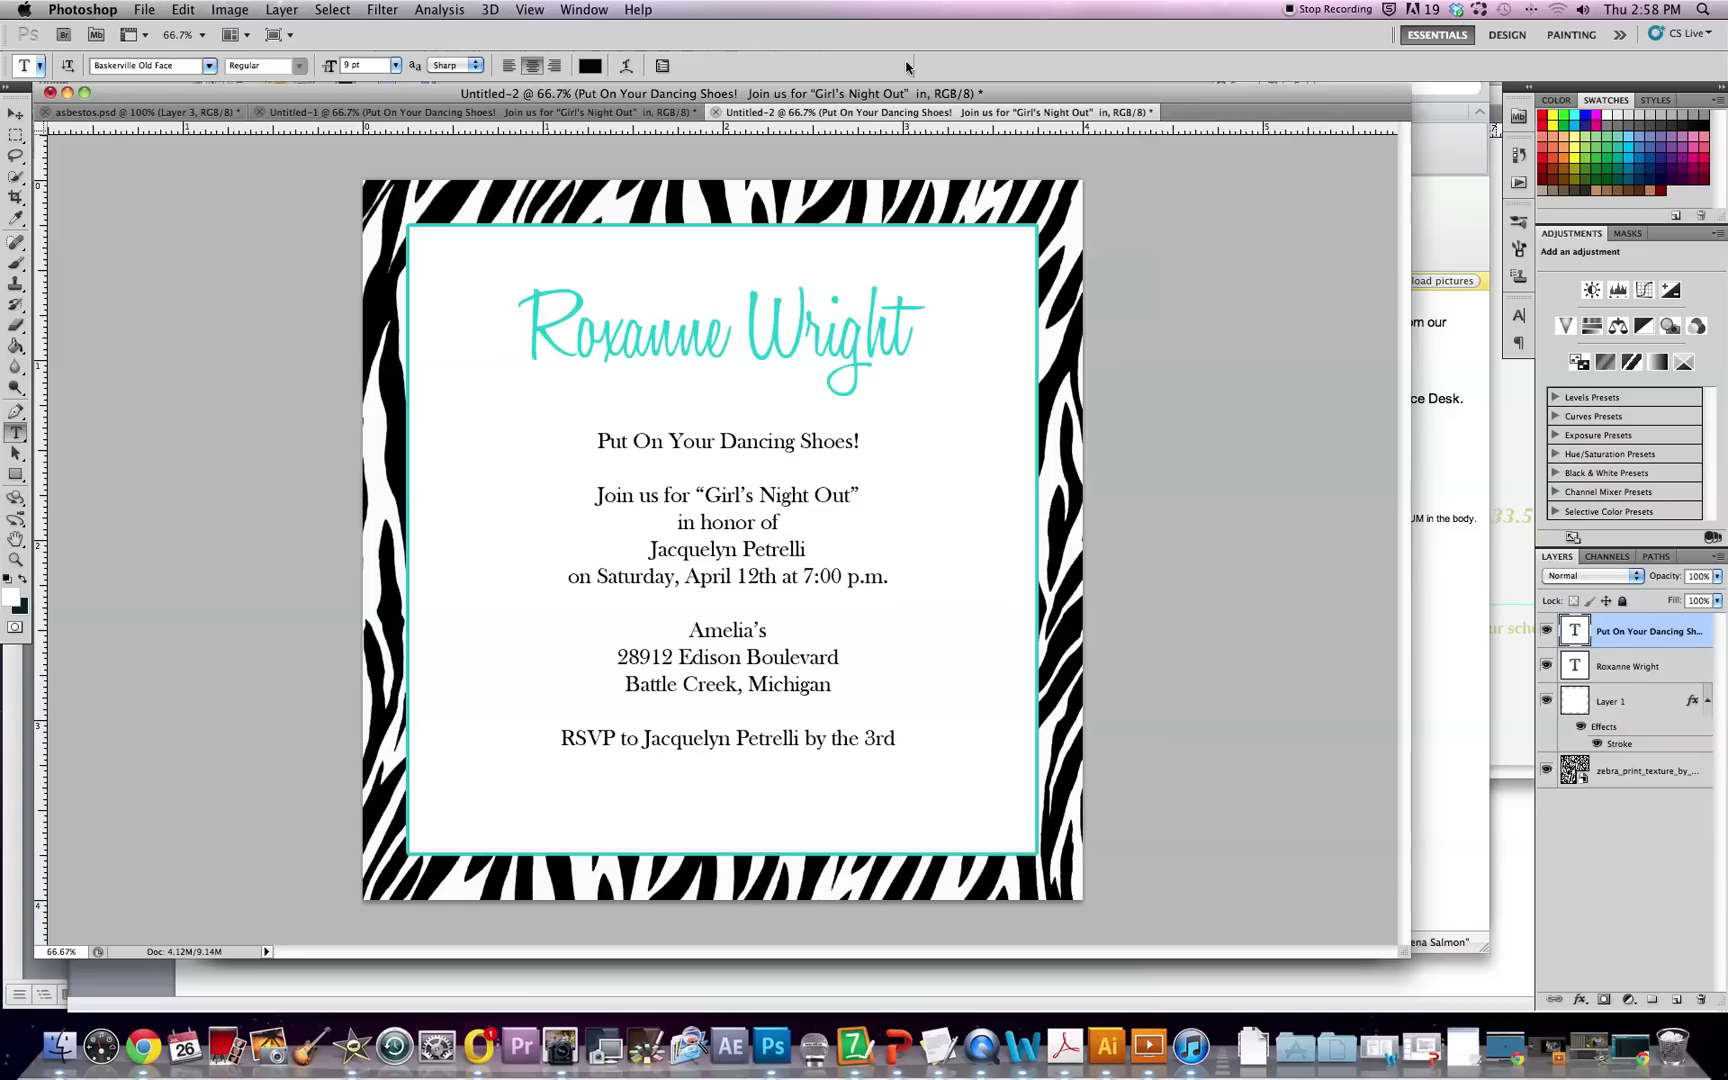